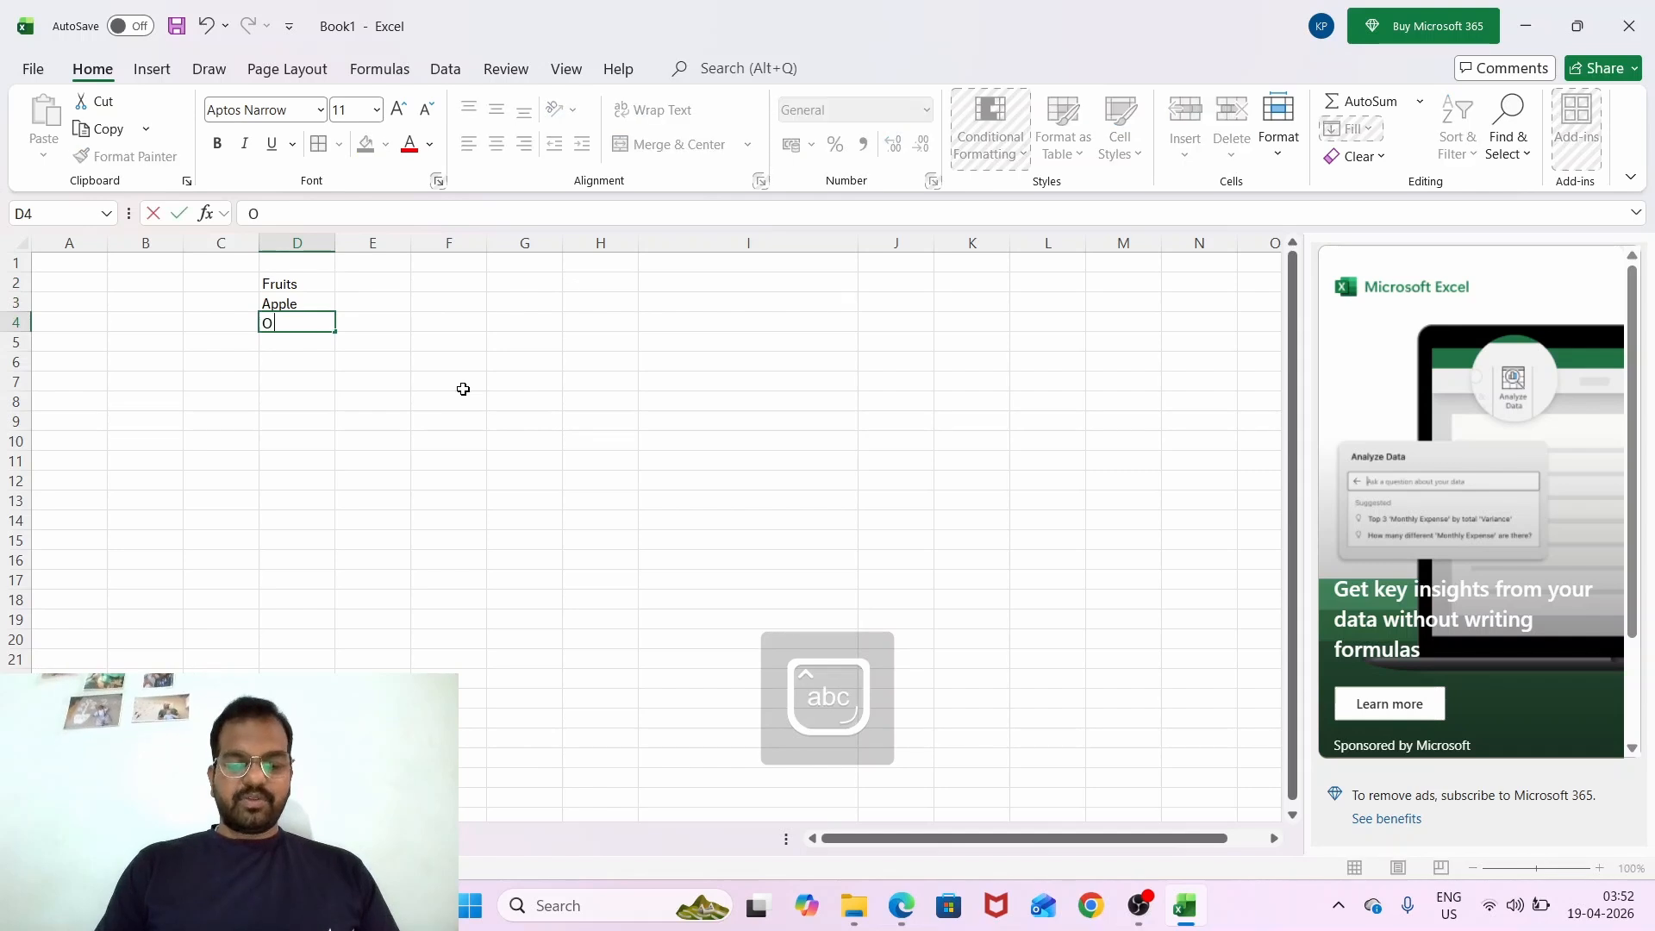
Continue the fruit list in cells D4 to D7 with Orange, Banana, Apple and Kiwi.
{"action": "key", "text": "Return"}
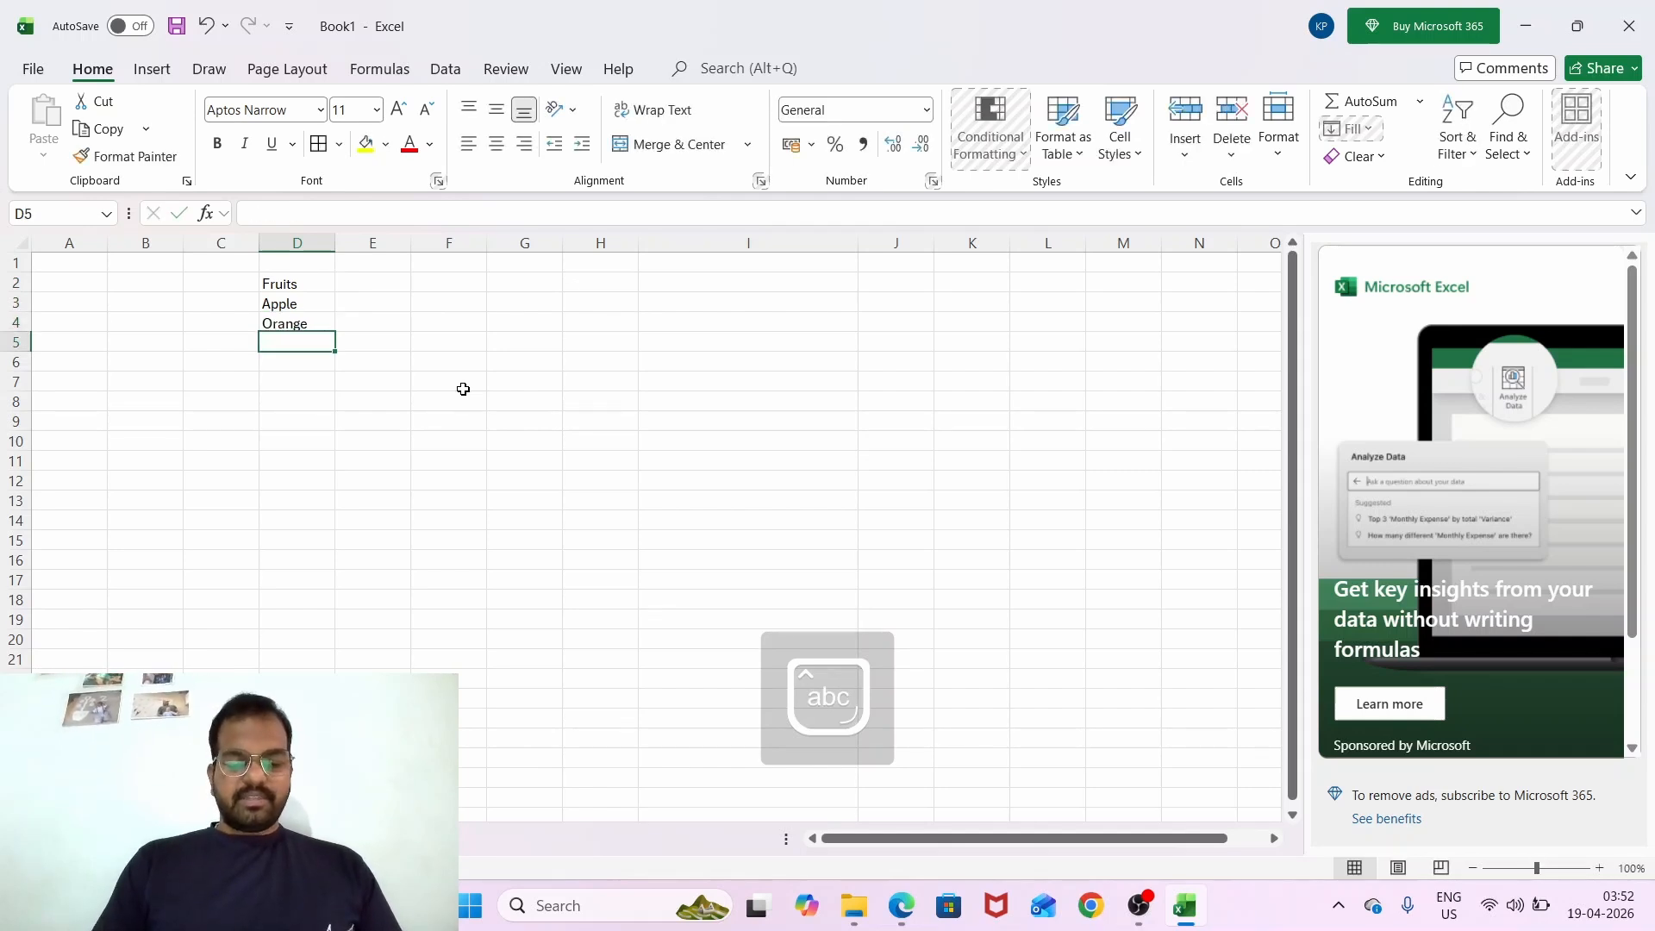
{"action": "type", "text": "Banana"}
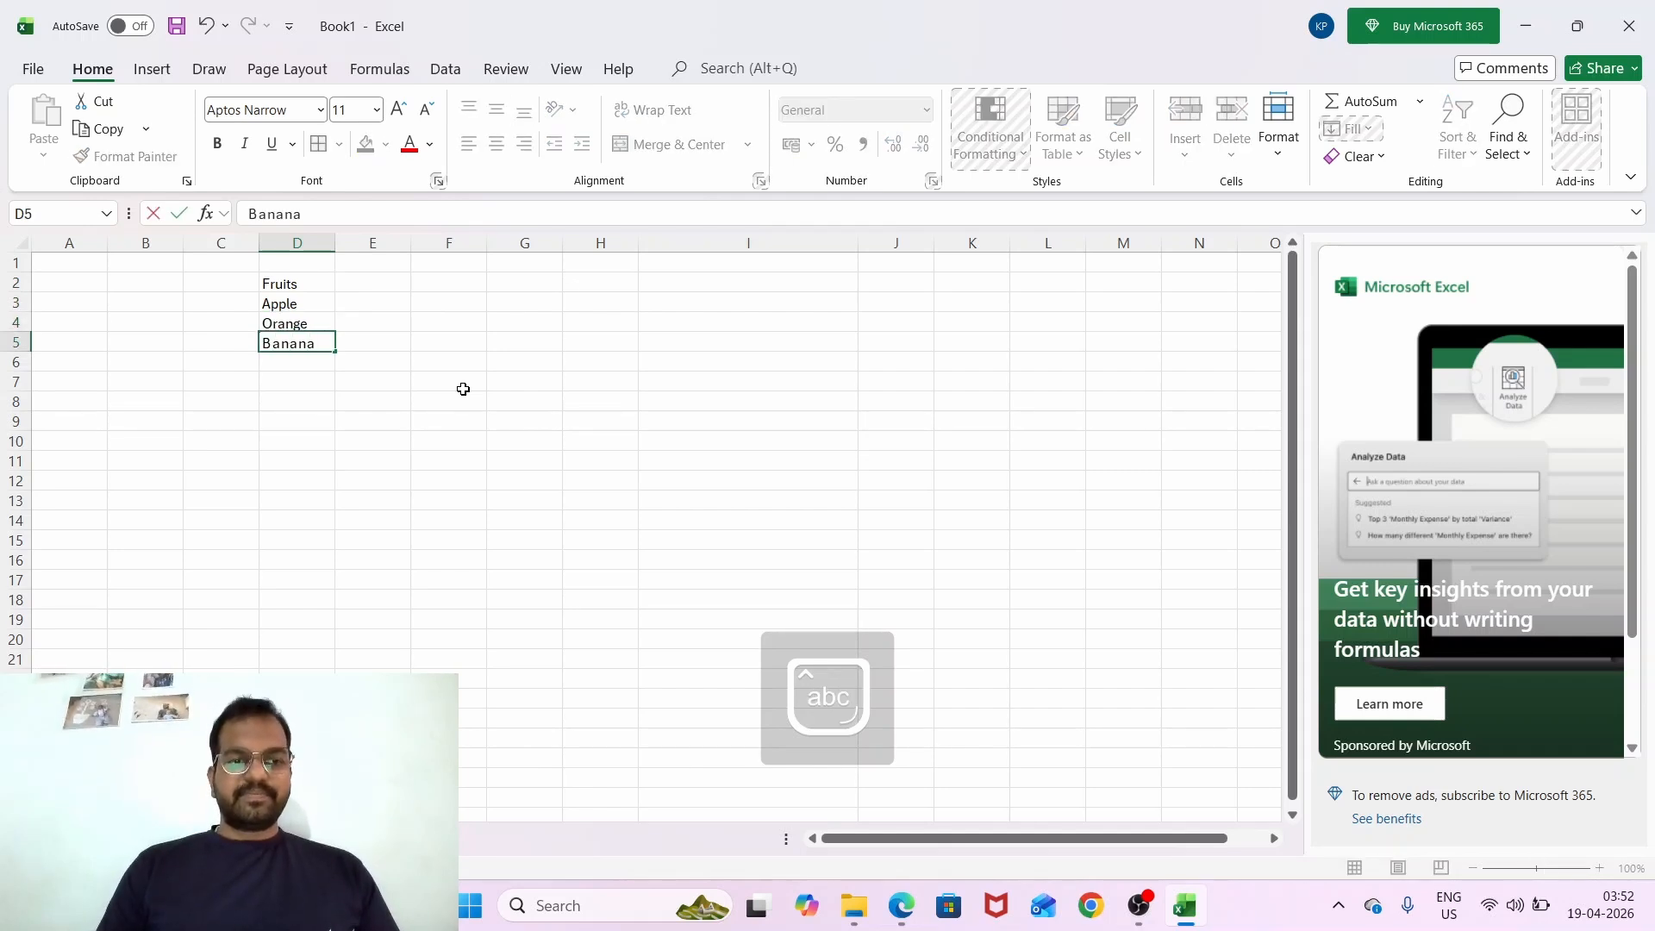
{"action": "key", "text": "Return"}
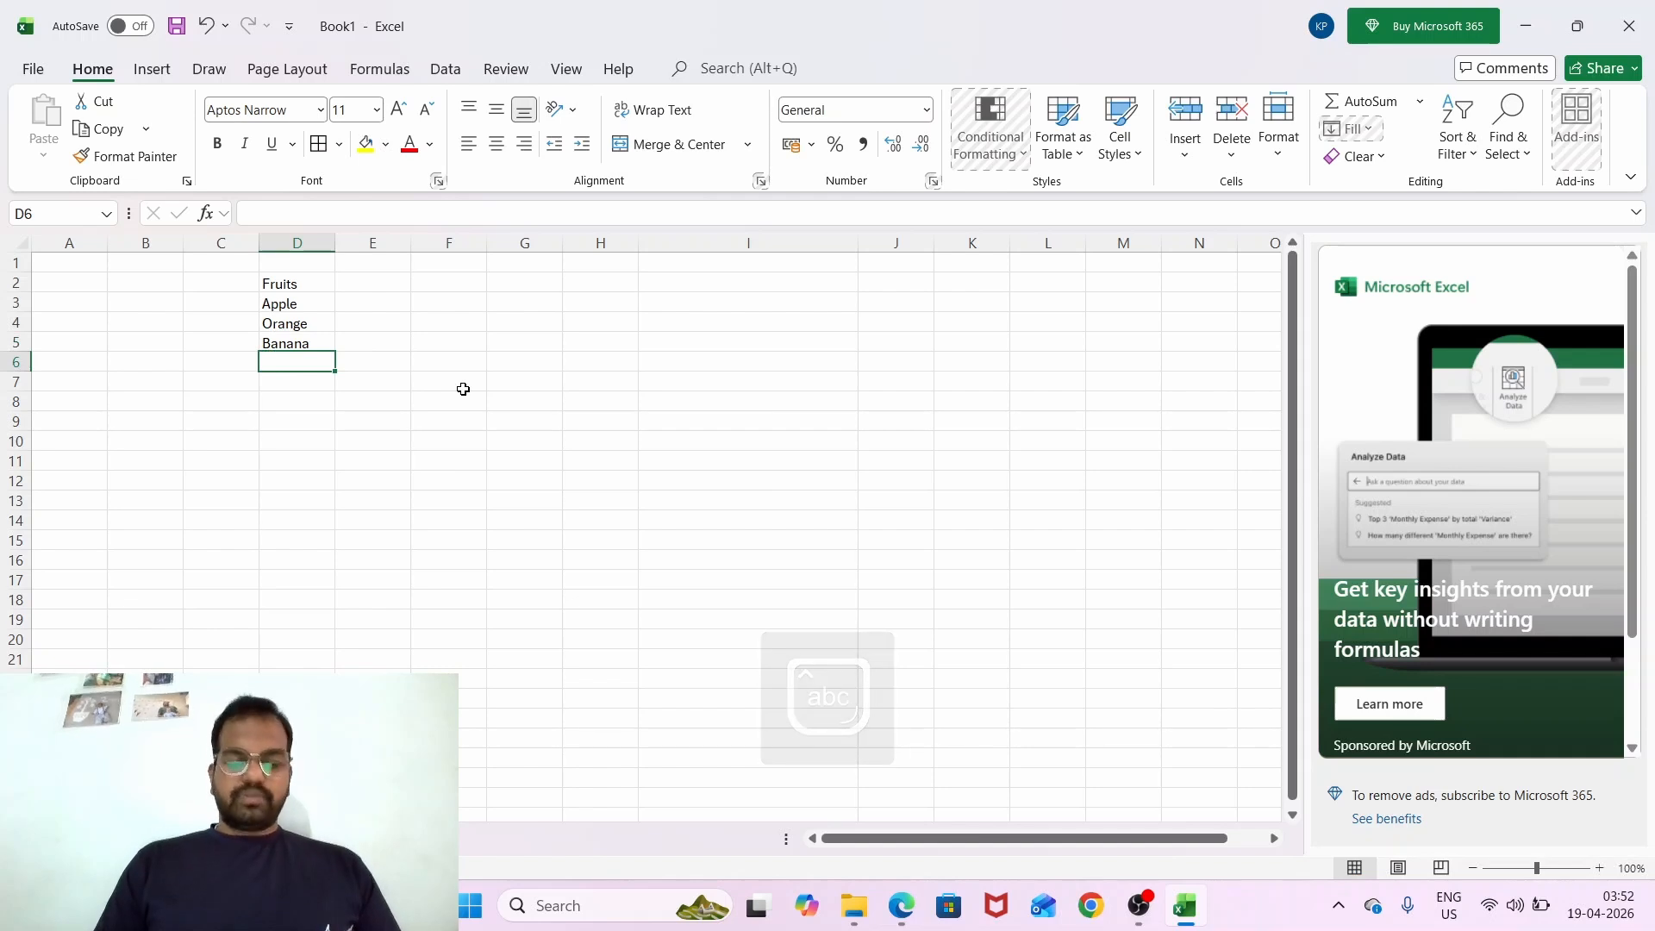
{"action": "type", "text": "Apple"}
{"action": "key", "text": "Return"}
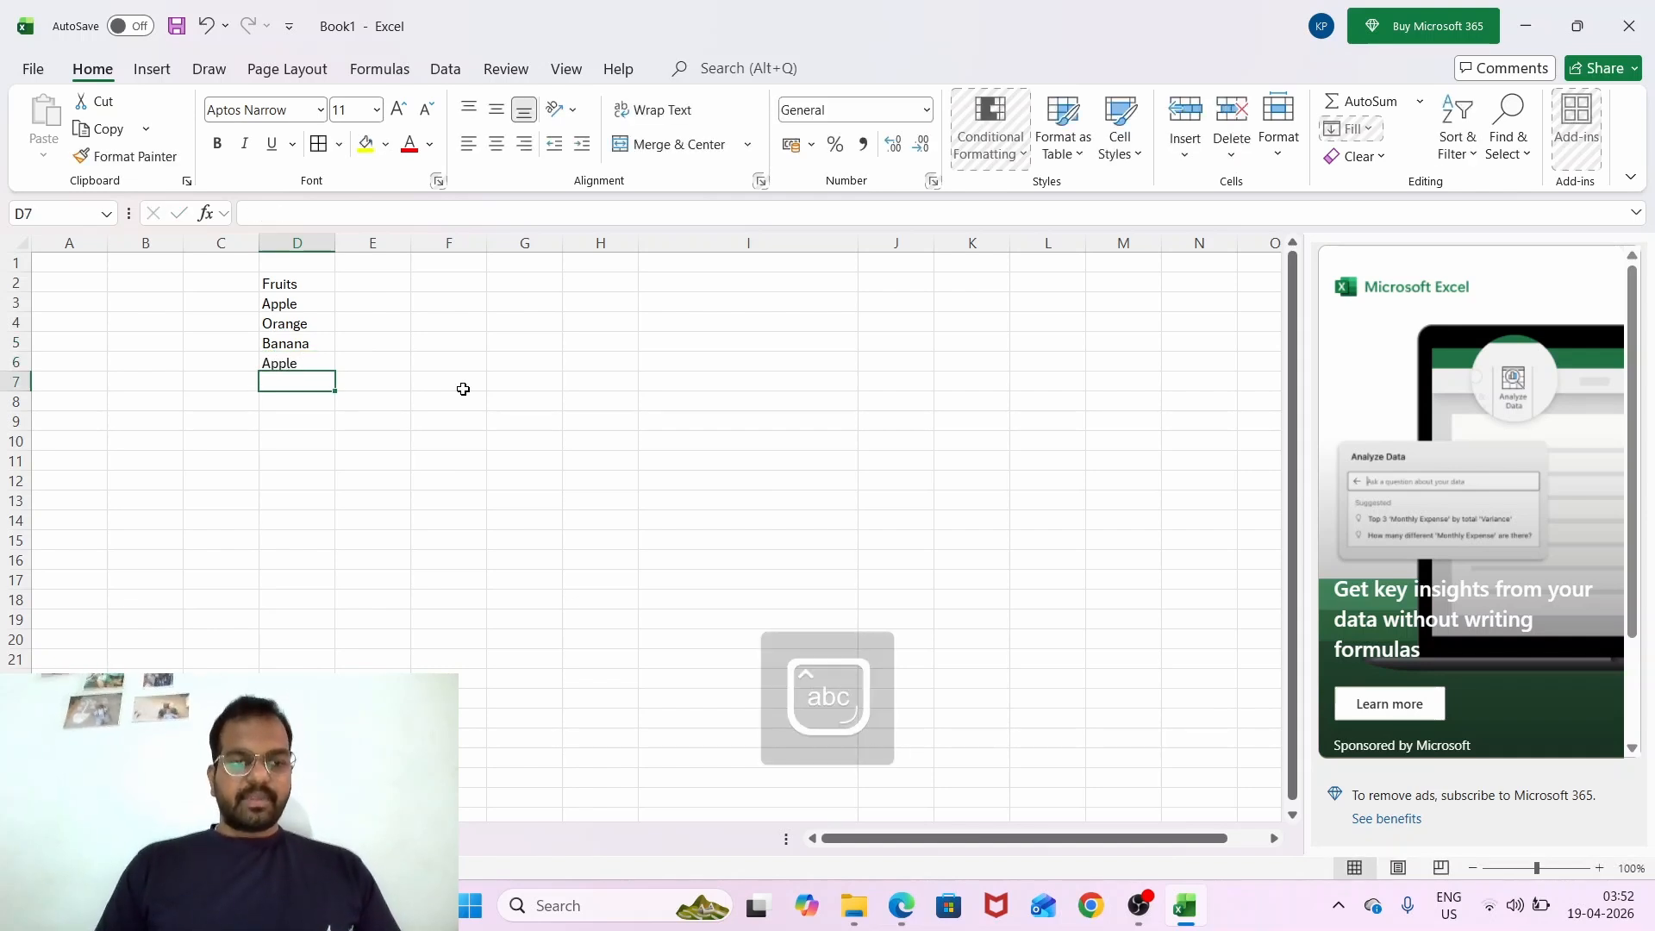
{"action": "type", "text": "K"}
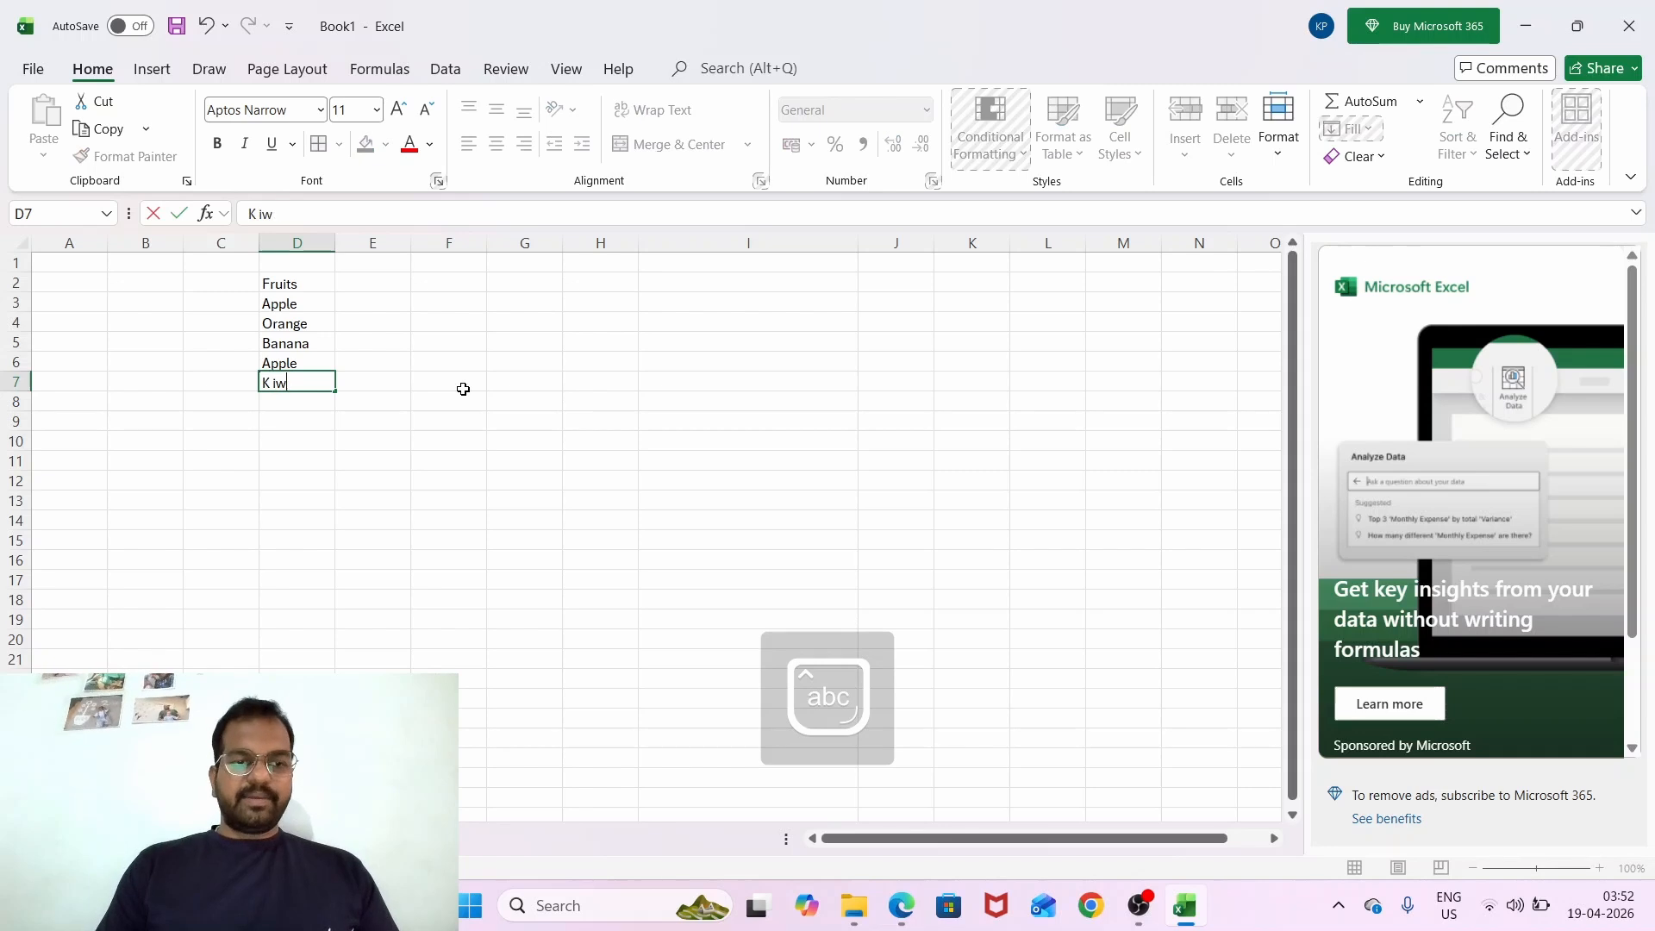
{"action": "type", "text": "iwi"}
{"action": "key", "text": "Return"}
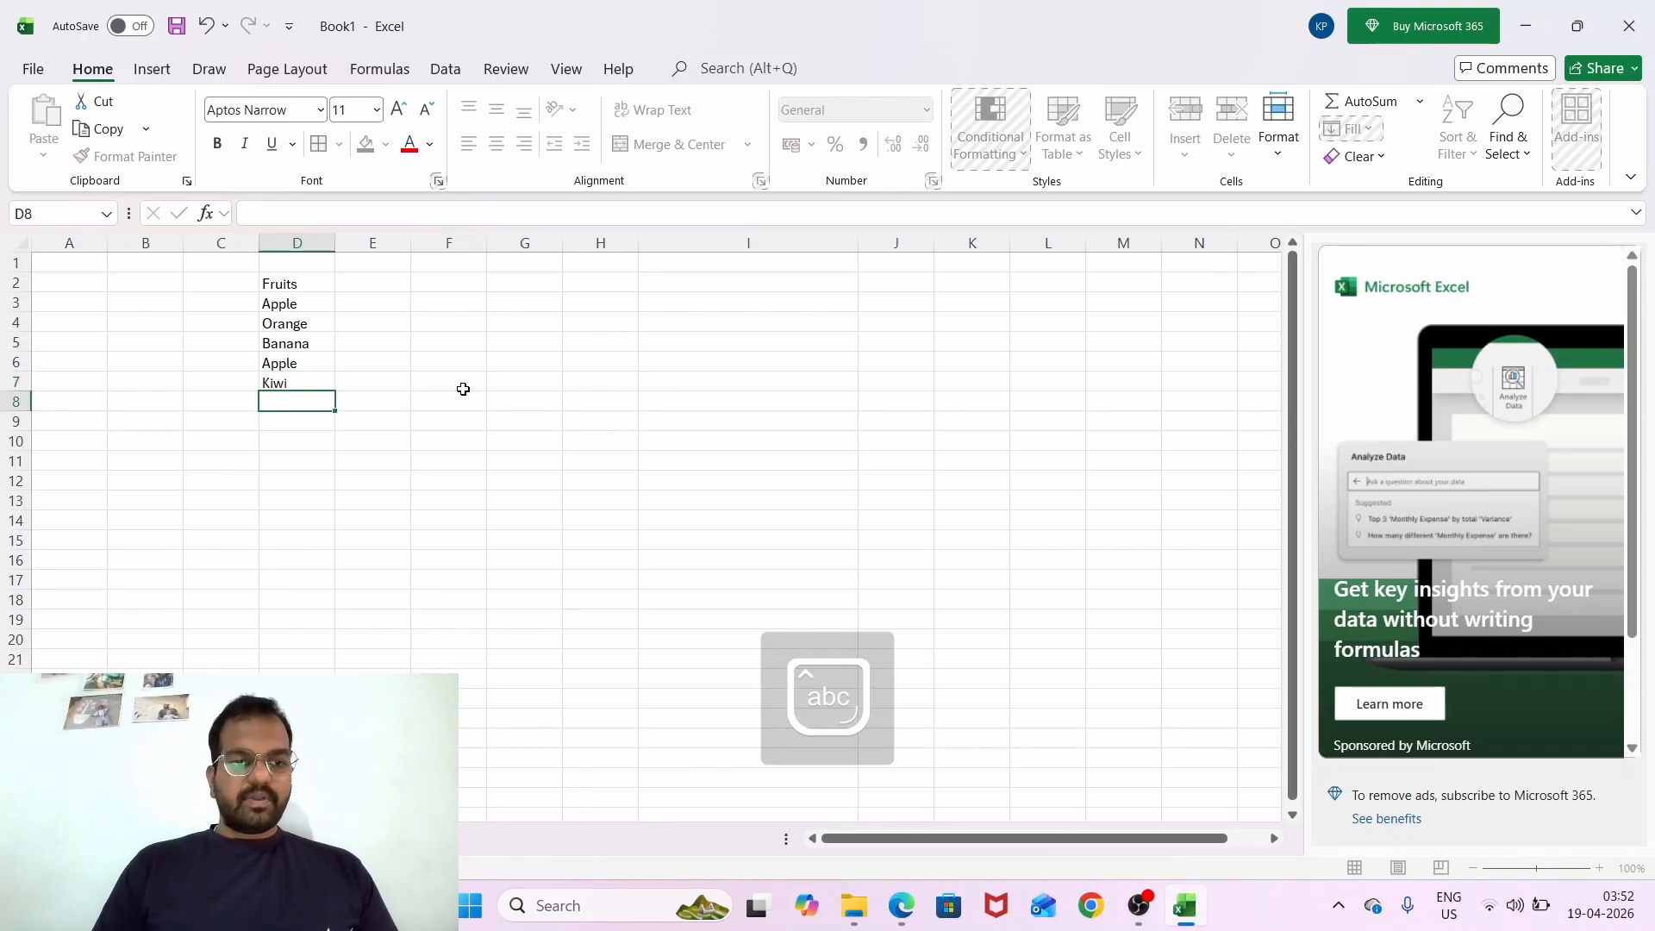
Duplicate the five fruit entries in D3:D7 directly below the list, starting at D8.
{"action": "key", "text": "Up"}
{"action": "key", "text": "Up"}
{"action": "key", "text": "Up"}
{"action": "key", "text": "Up"}
{"action": "key", "text": "Up"}
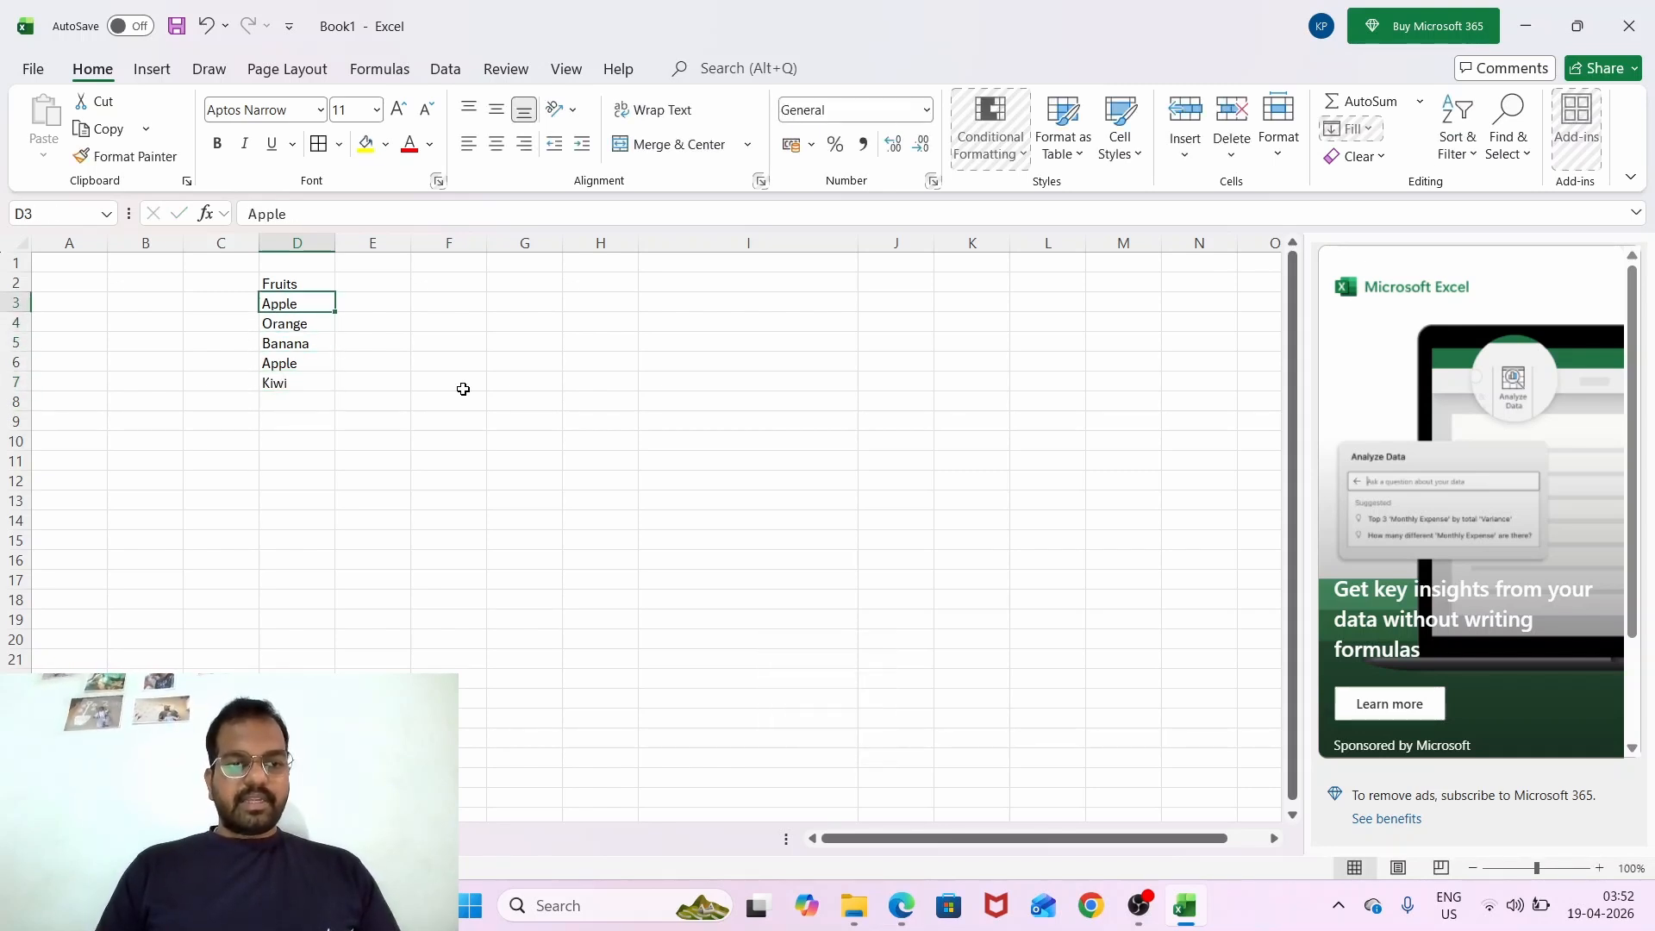
{"action": "key", "text": "shift+Down"}
{"action": "key", "text": "shift+Down"}
{"action": "key", "text": "shift+Down"}
{"action": "key", "text": "shift+Down"}
{"action": "key", "text": "ctrl+c"}
{"action": "key", "text": "Down"}
{"action": "key", "text": "Down"}
{"action": "key", "text": "Down"}
{"action": "key", "text": "Down"}
{"action": "key", "text": "Down"}
{"action": "key", "text": "Down"}
{"action": "key", "text": "Up"}
{"action": "key", "text": "ctrl+v"}
Apply all borders to the fruit list in D2:D12, including its header.
{"action": "key", "text": "ctrl+Up"}
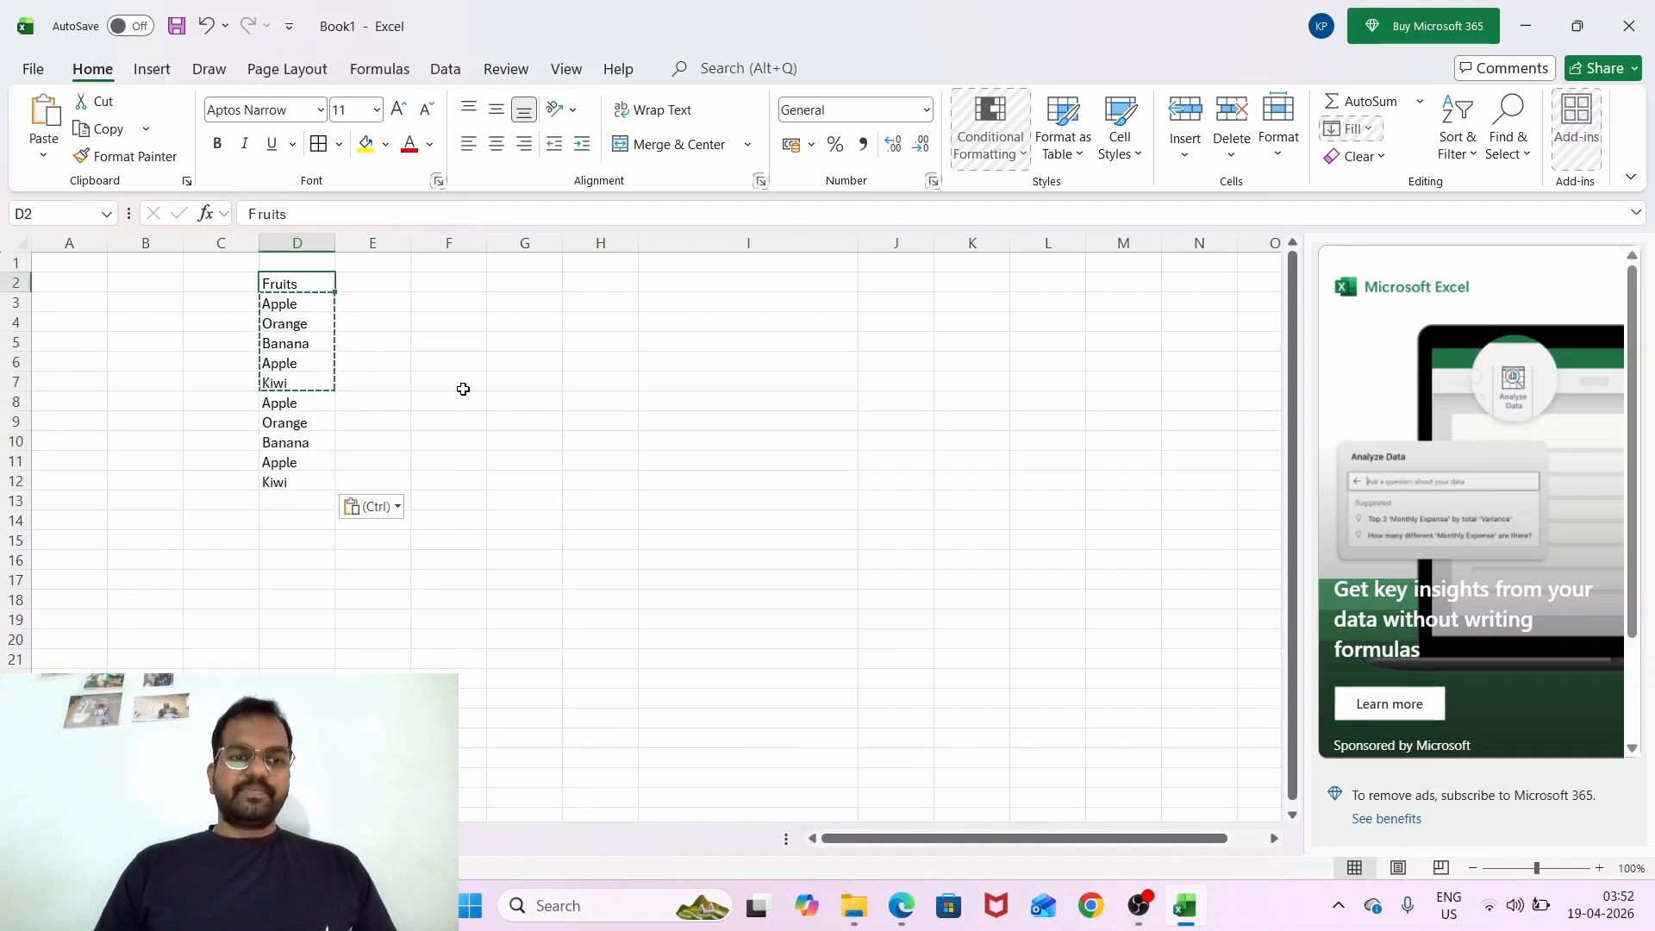
{"action": "key", "text": "ctrl+shift+Down"}
{"action": "key", "text": "alt+h"}
{"action": "key", "text": "b"}
{"action": "key", "text": "a"}
{"action": "key", "text": "Right"}
{"action": "key", "text": "Right"}
{"action": "key", "text": "Left"}
{"action": "key", "text": "Left"}
{"action": "key", "text": "Down"}
{"action": "key", "text": "Down"}
{"action": "key", "text": "Up"}
{"action": "key", "text": "shift+space"}
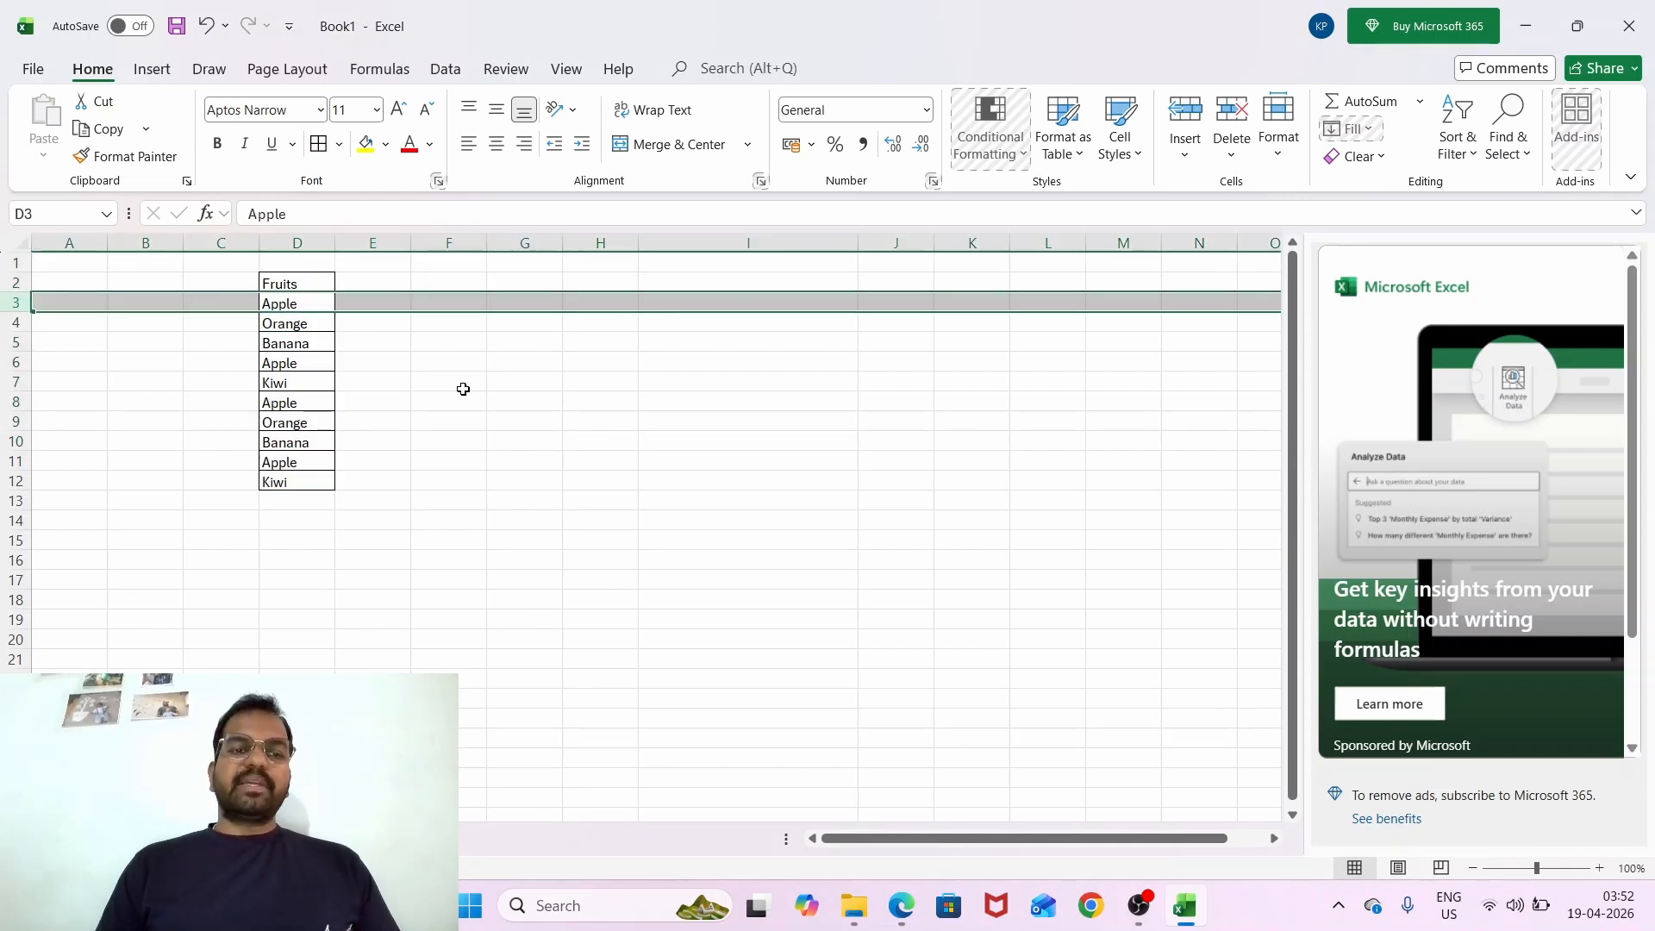
Enter the question "how many time apple is coming in the data rnage" in cell F2.
{"action": "key", "text": "Up"}
{"action": "key", "text": "Up"}
{"action": "key", "text": "Right"}
{"action": "key", "text": "Right"}
{"action": "key", "text": "Right"}
{"action": "key", "text": "Down"}
{"action": "key", "text": "Left"}
{"action": "key", "text": "Down"}
{"action": "key", "text": "Up"}
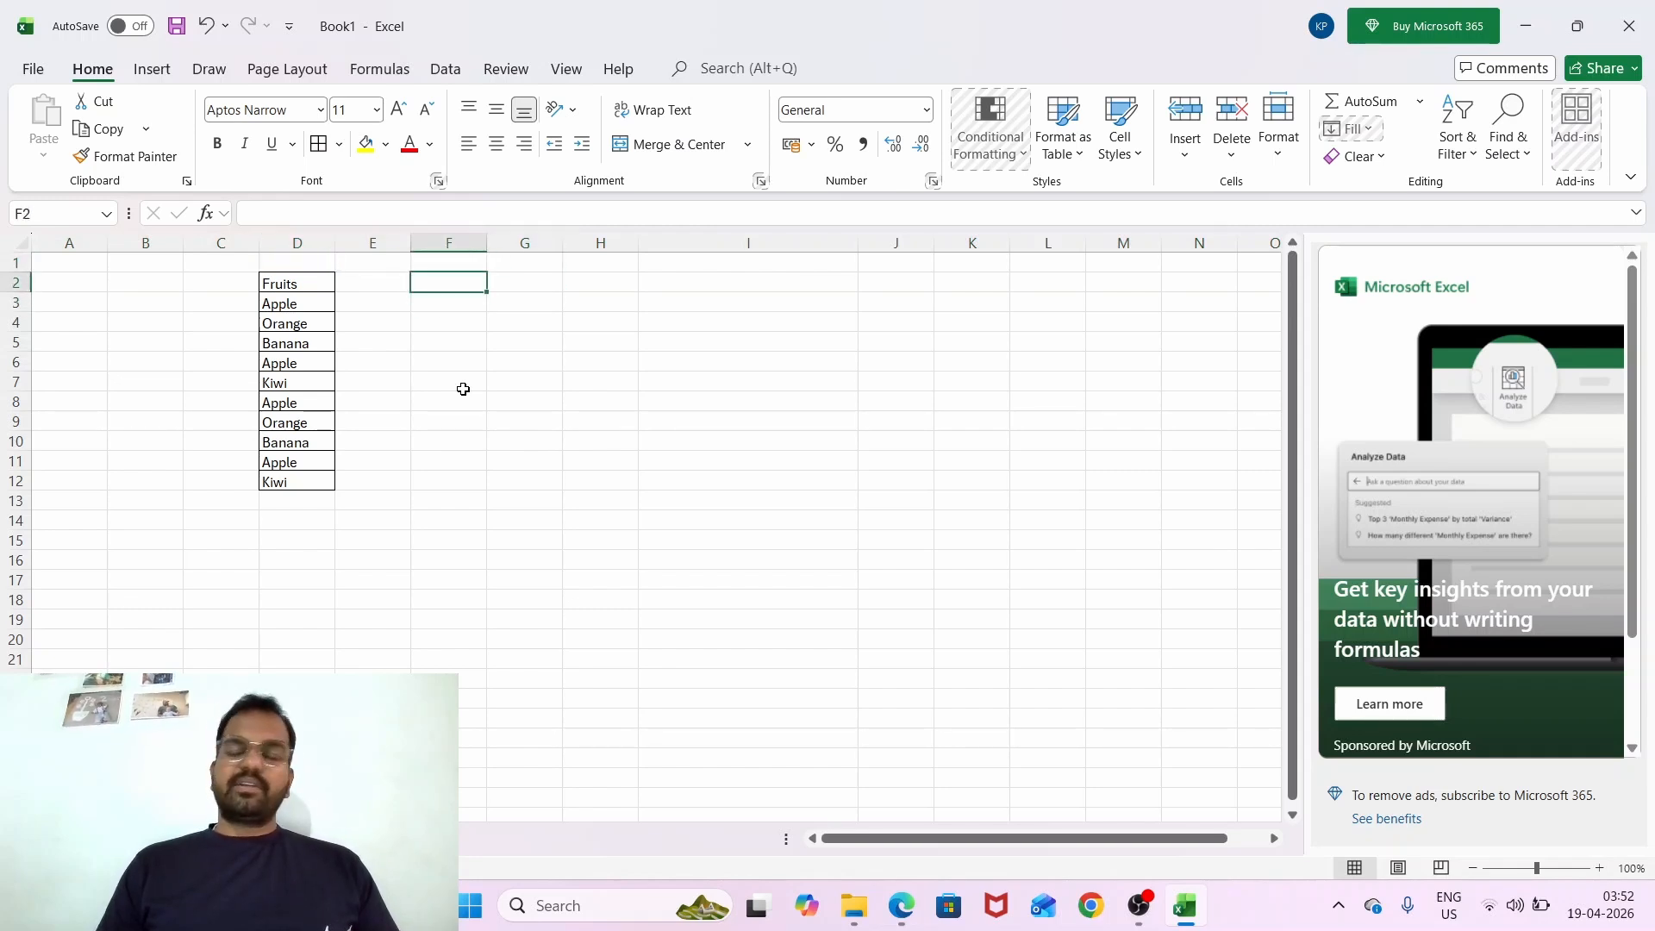
{"action": "type", "text": "W"}
{"action": "key", "text": "BackSpace"}
{"action": "key", "text": "Caps_Lock"}
{"action": "type", "text": "how many ti"}
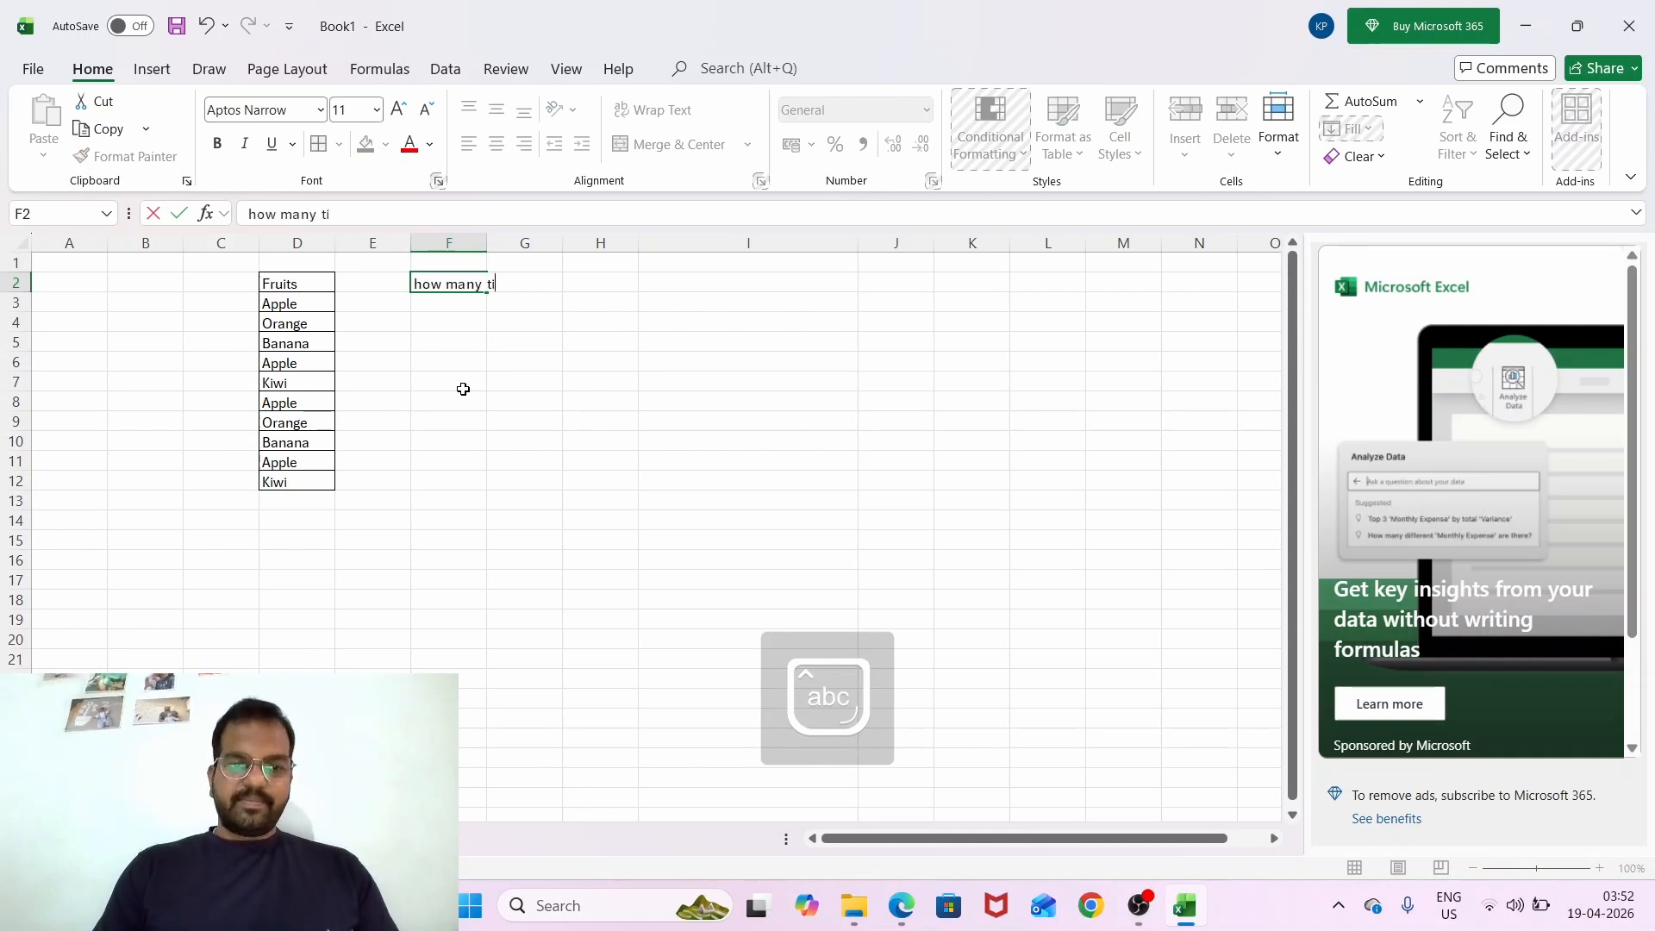
{"action": "type", "text": "me apple "}
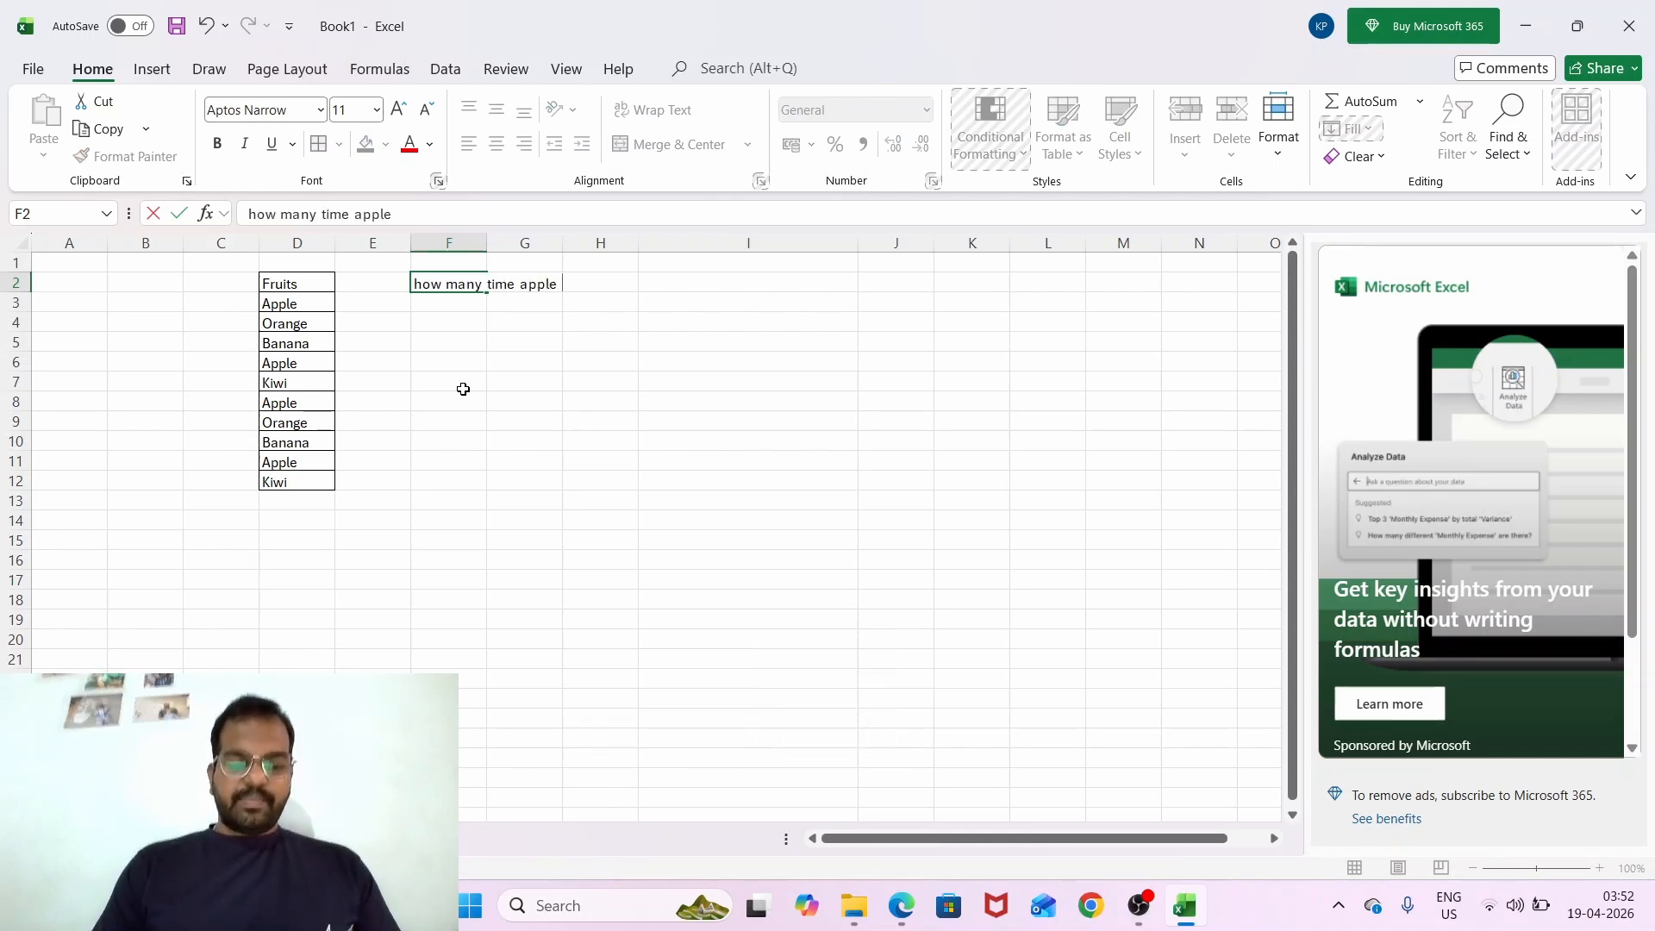
{"action": "type", "text": "is coming in the data rnage"}
{"action": "key", "text": "Return"}
Add filters to the header row from the Fruits cell D2 across to the end of the row.
{"action": "key", "text": "Up"}
{"action": "key", "text": "Left"}
{"action": "key", "text": "Left"}
{"action": "key", "text": "Left"}
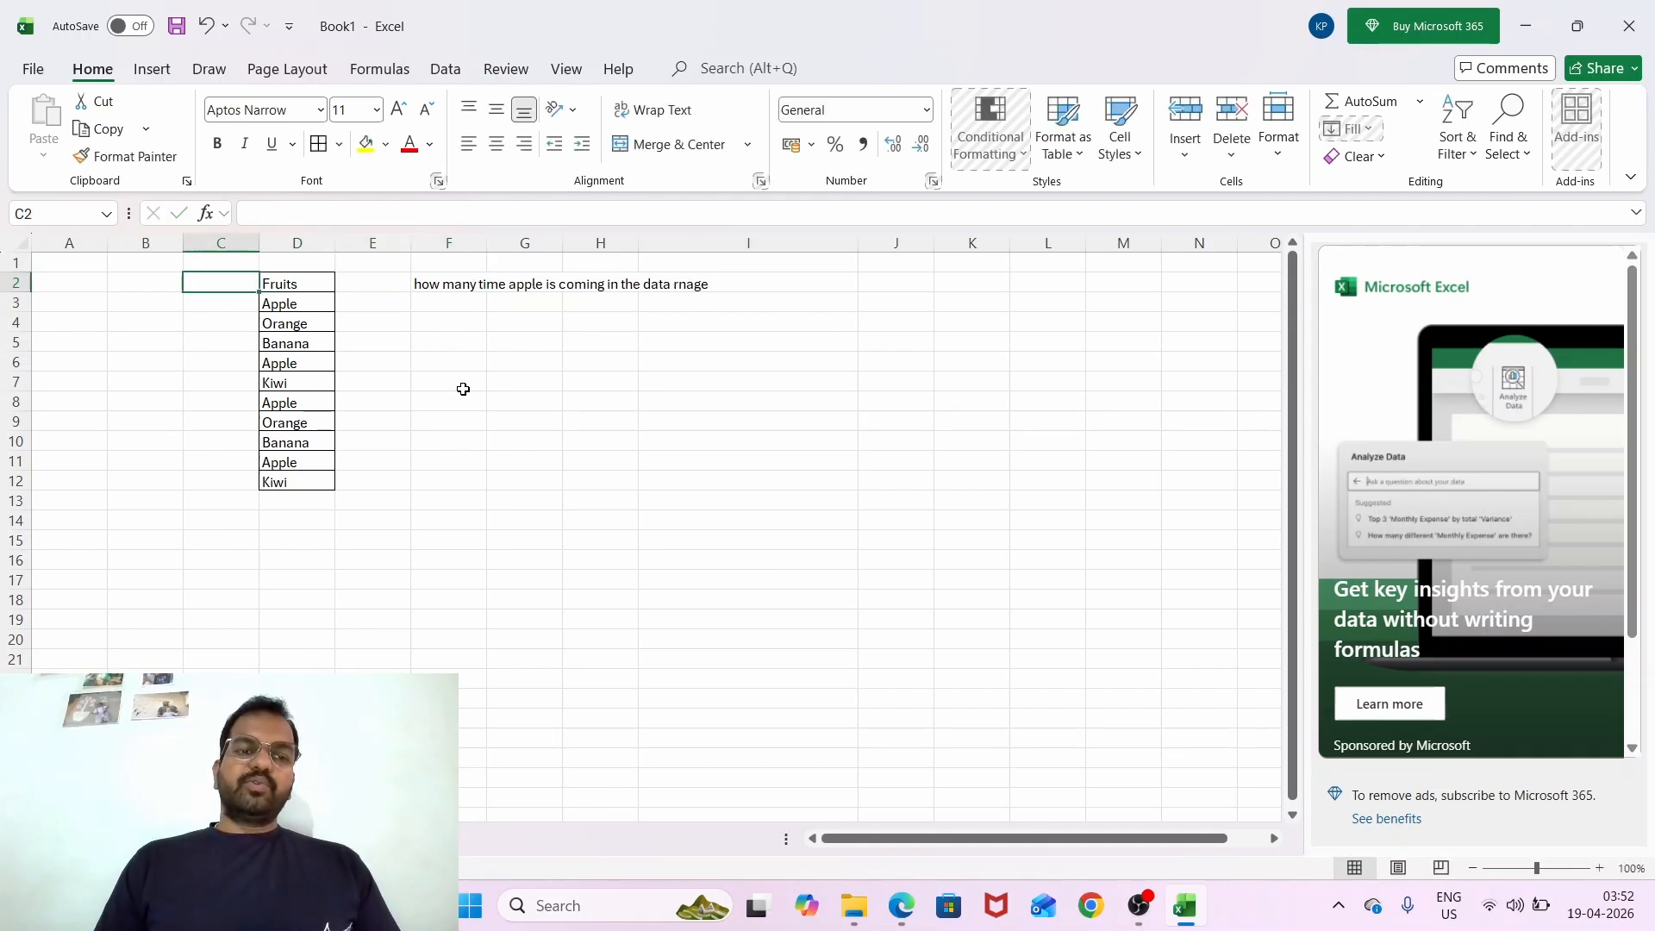
{"action": "key", "text": "Right"}
{"action": "key", "text": "ctrl+shift+Right"}
{"action": "key", "text": "ctrl+shift+l"}
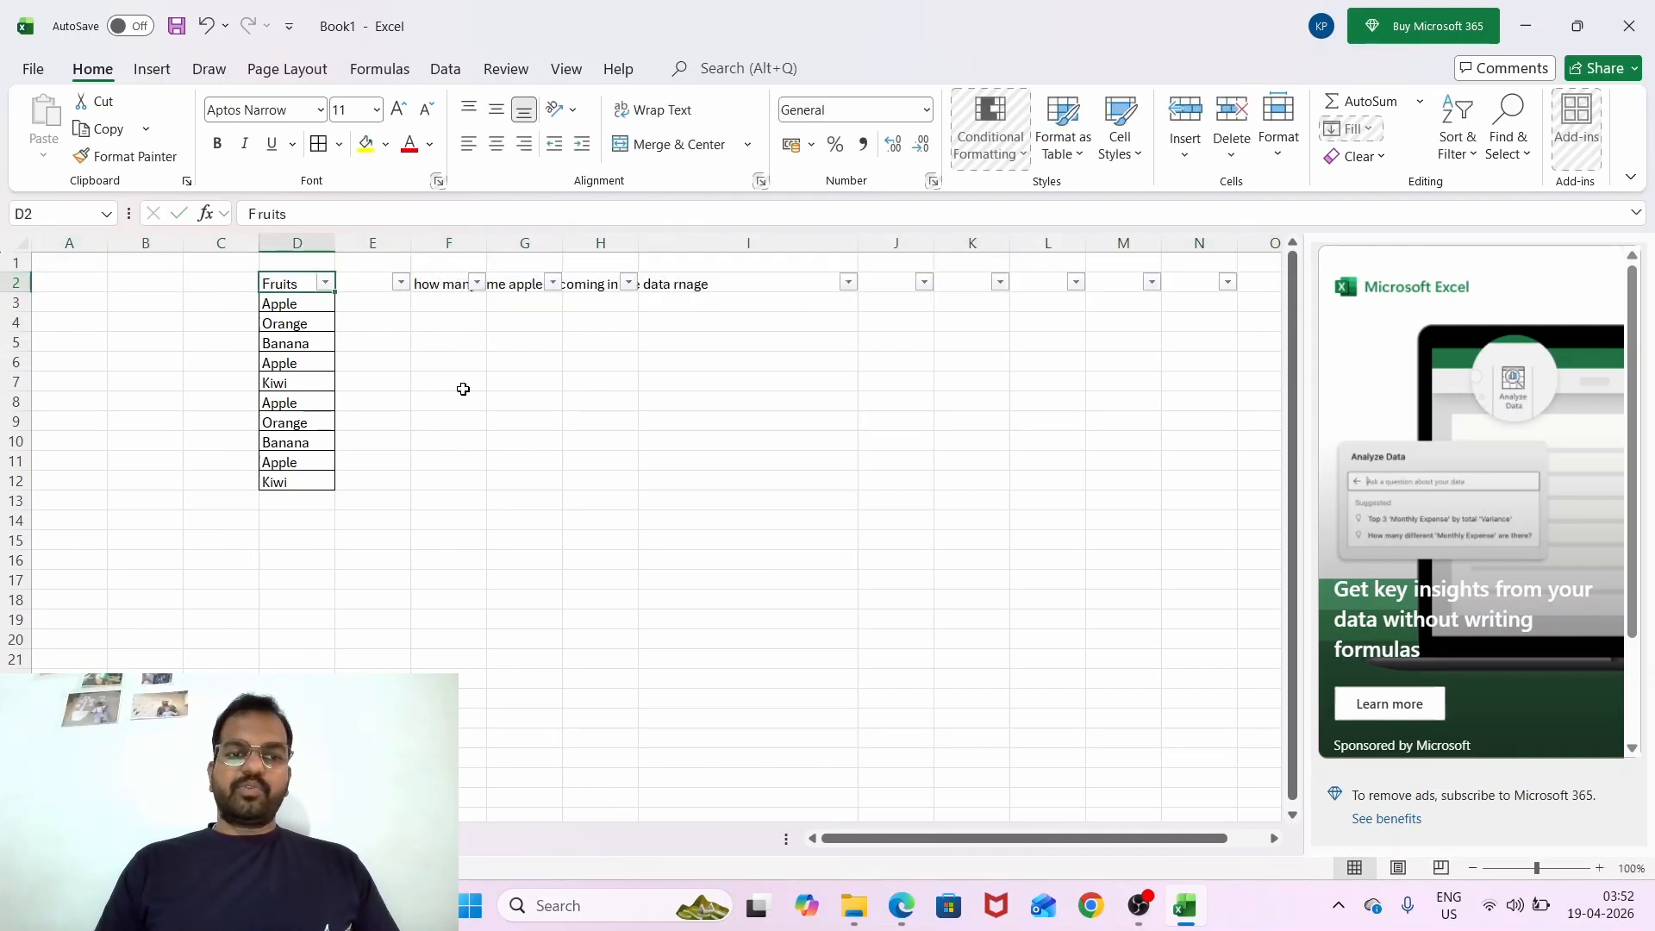
Filter the Fruits column to show only Apple and select the filtered entries to count them.
{"action": "key", "text": "alt+Down"}
{"action": "key", "text": "Up"}
{"action": "key", "text": "Down"}
{"action": "key", "text": "Down"}
{"action": "key", "text": "space"}
{"action": "key", "text": "Down"}
{"action": "key", "text": "Down"}
{"action": "key", "text": "Down"}
{"action": "key", "text": "Up"}
{"action": "key", "text": "Up"}
{"action": "key", "text": "space"}
{"action": "key", "text": "Return"}
{"action": "key", "text": "Down"}
{"action": "key", "text": "shift+Down"}
{"action": "key", "text": "shift+Down"}
{"action": "key", "text": "shift+Down"}
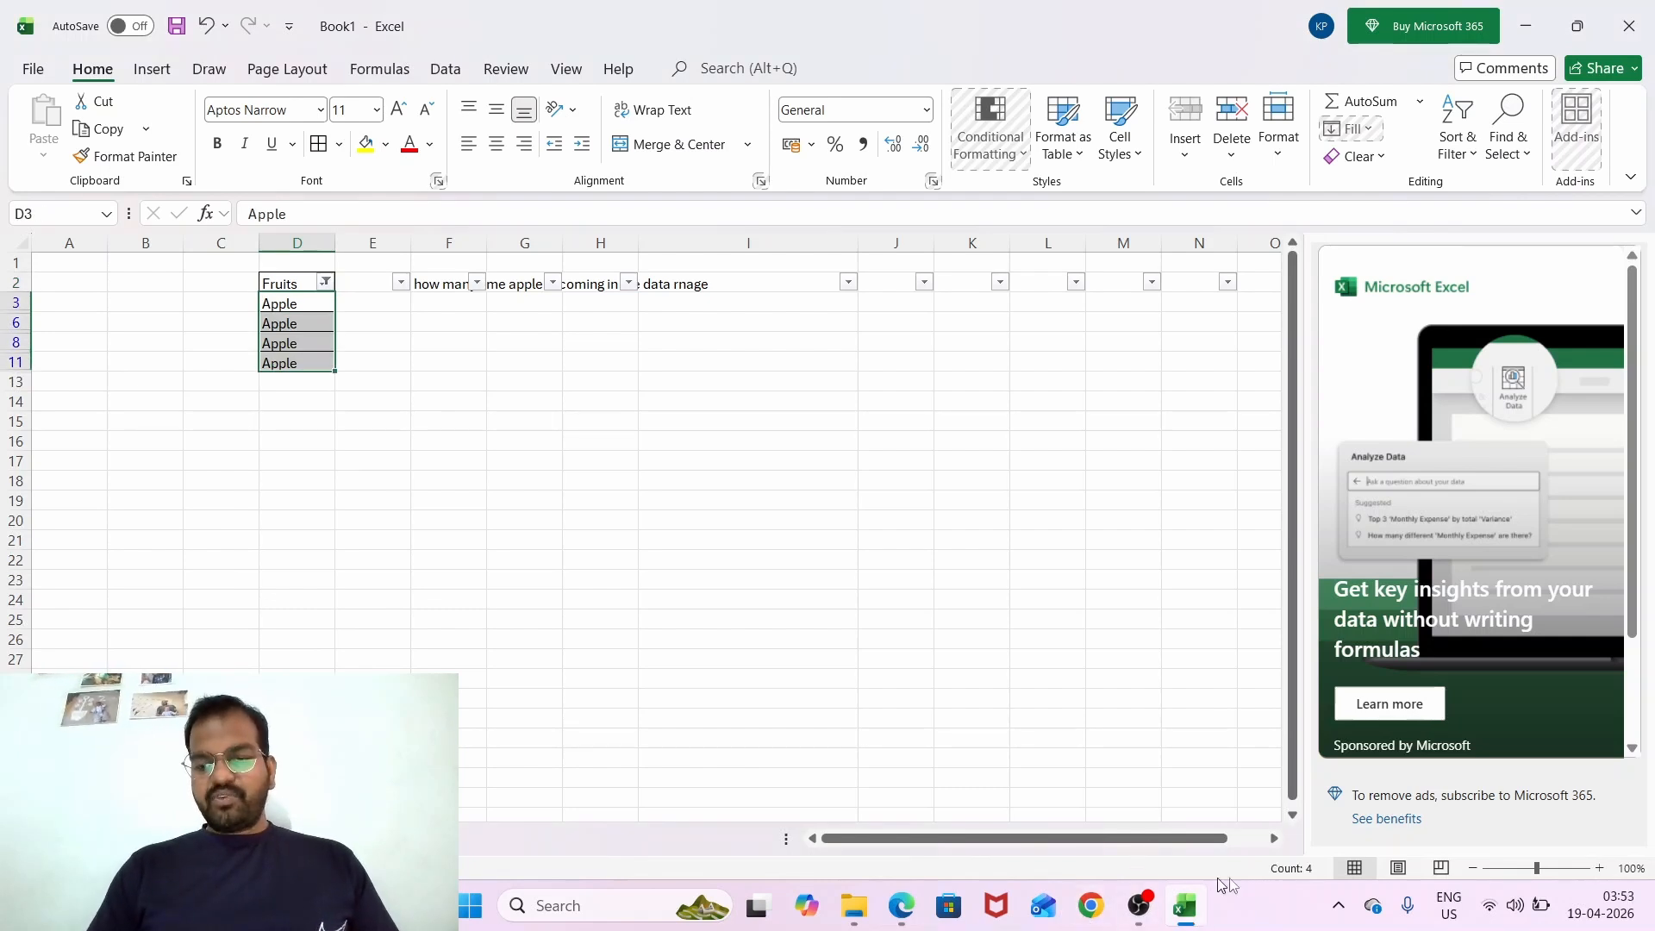
Remove the filters from the header row to show the full fruit list again.
{"action": "left_click", "coordinate": [405, 305]}
{"action": "key", "text": "Up"}
{"action": "key", "text": "ctrl+shift+l"}
{"action": "key", "text": "Left"}
{"action": "key", "text": "Down"}
{"action": "key", "text": "Down"}
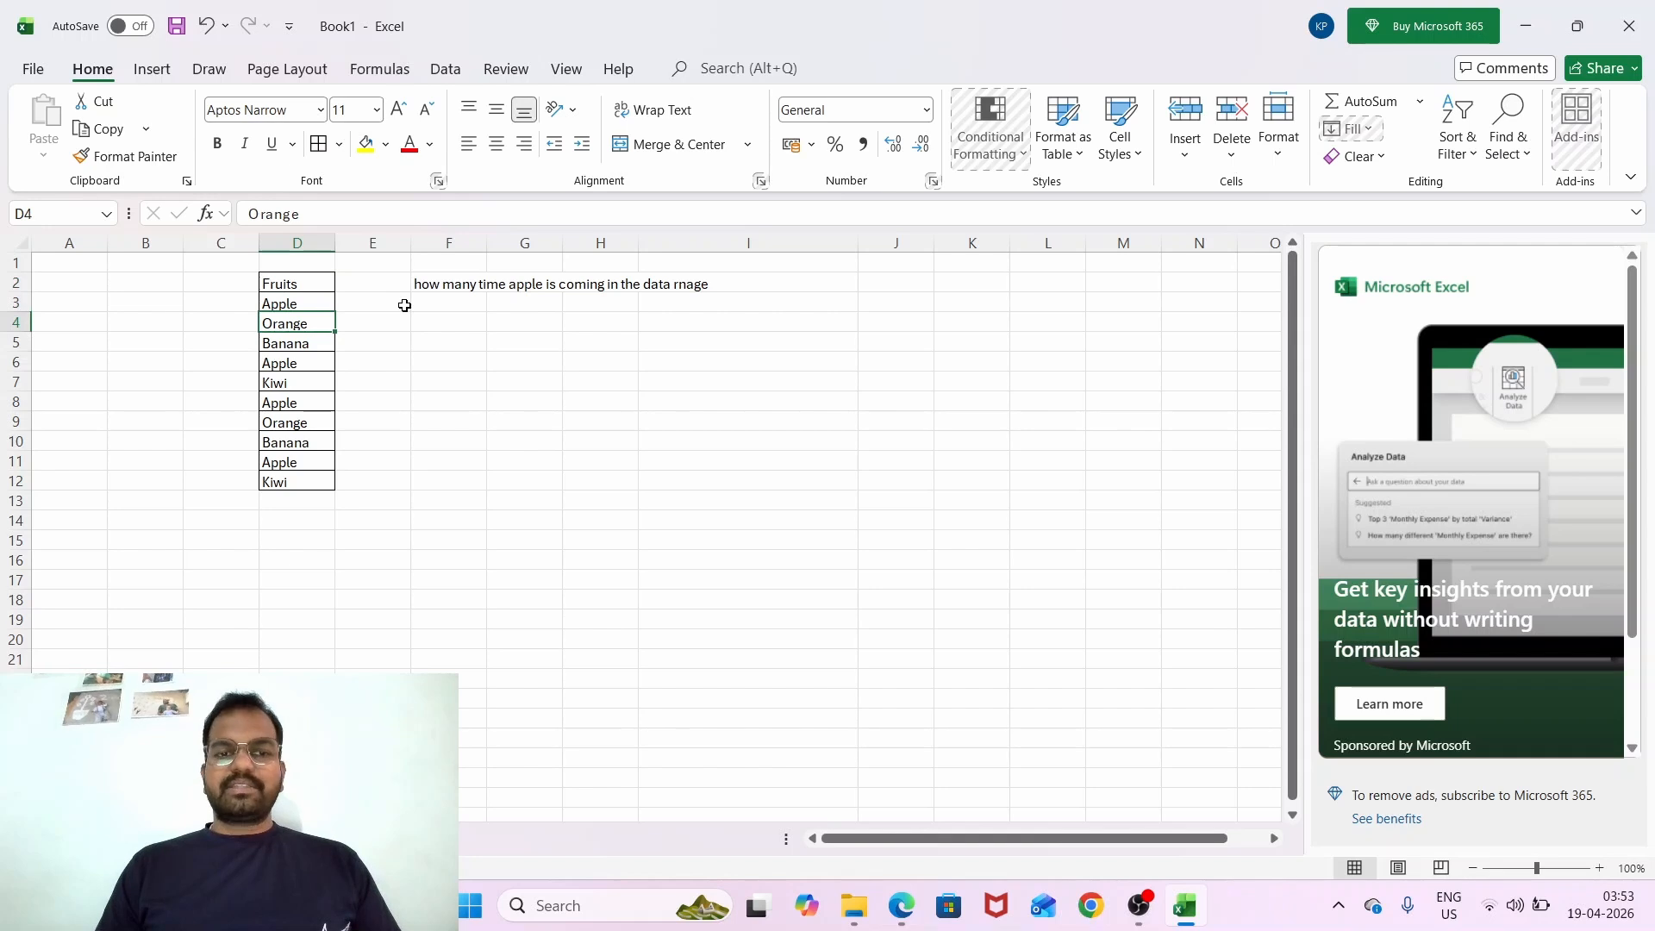
Turn the filters on row 2 on and off again, viewing the Fruits filter options in between.
{"action": "key", "text": "Up"}
{"action": "key", "text": "Up"}
{"action": "key", "text": "shift+space"}
{"action": "key", "text": "ctrl+shift+l"}
{"action": "key", "text": "Left"}
{"action": "key", "text": "Right"}
{"action": "key", "text": "alt+Down"}
{"action": "key", "text": "Escape"}
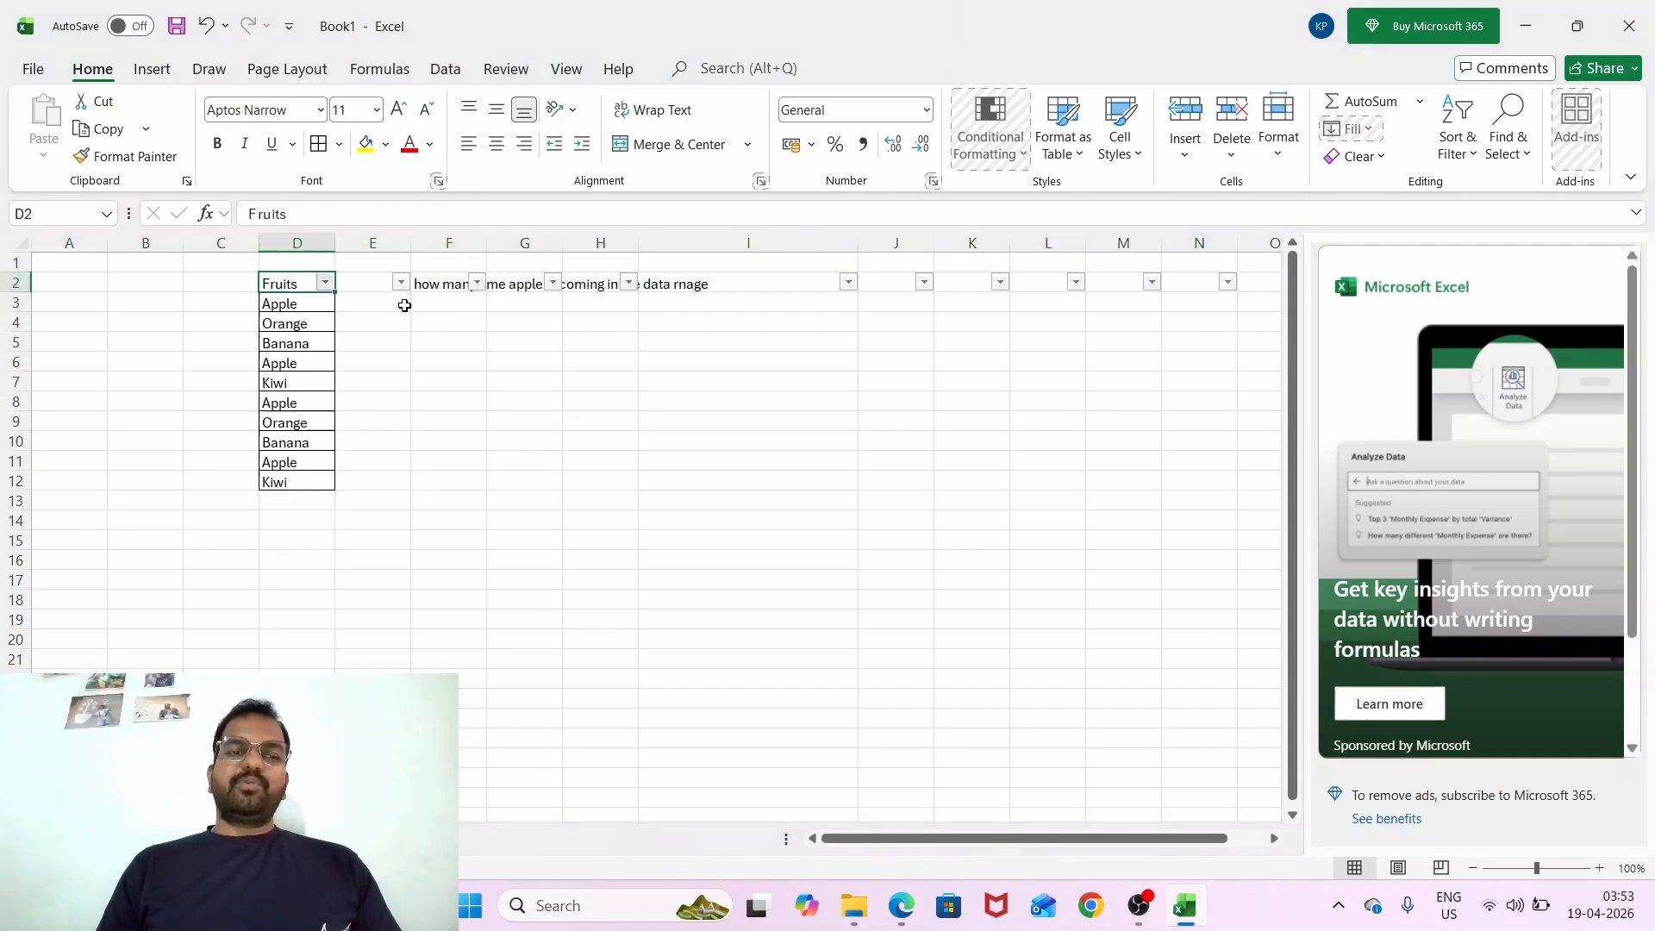
{"action": "key", "text": "ctrl+shift+l"}
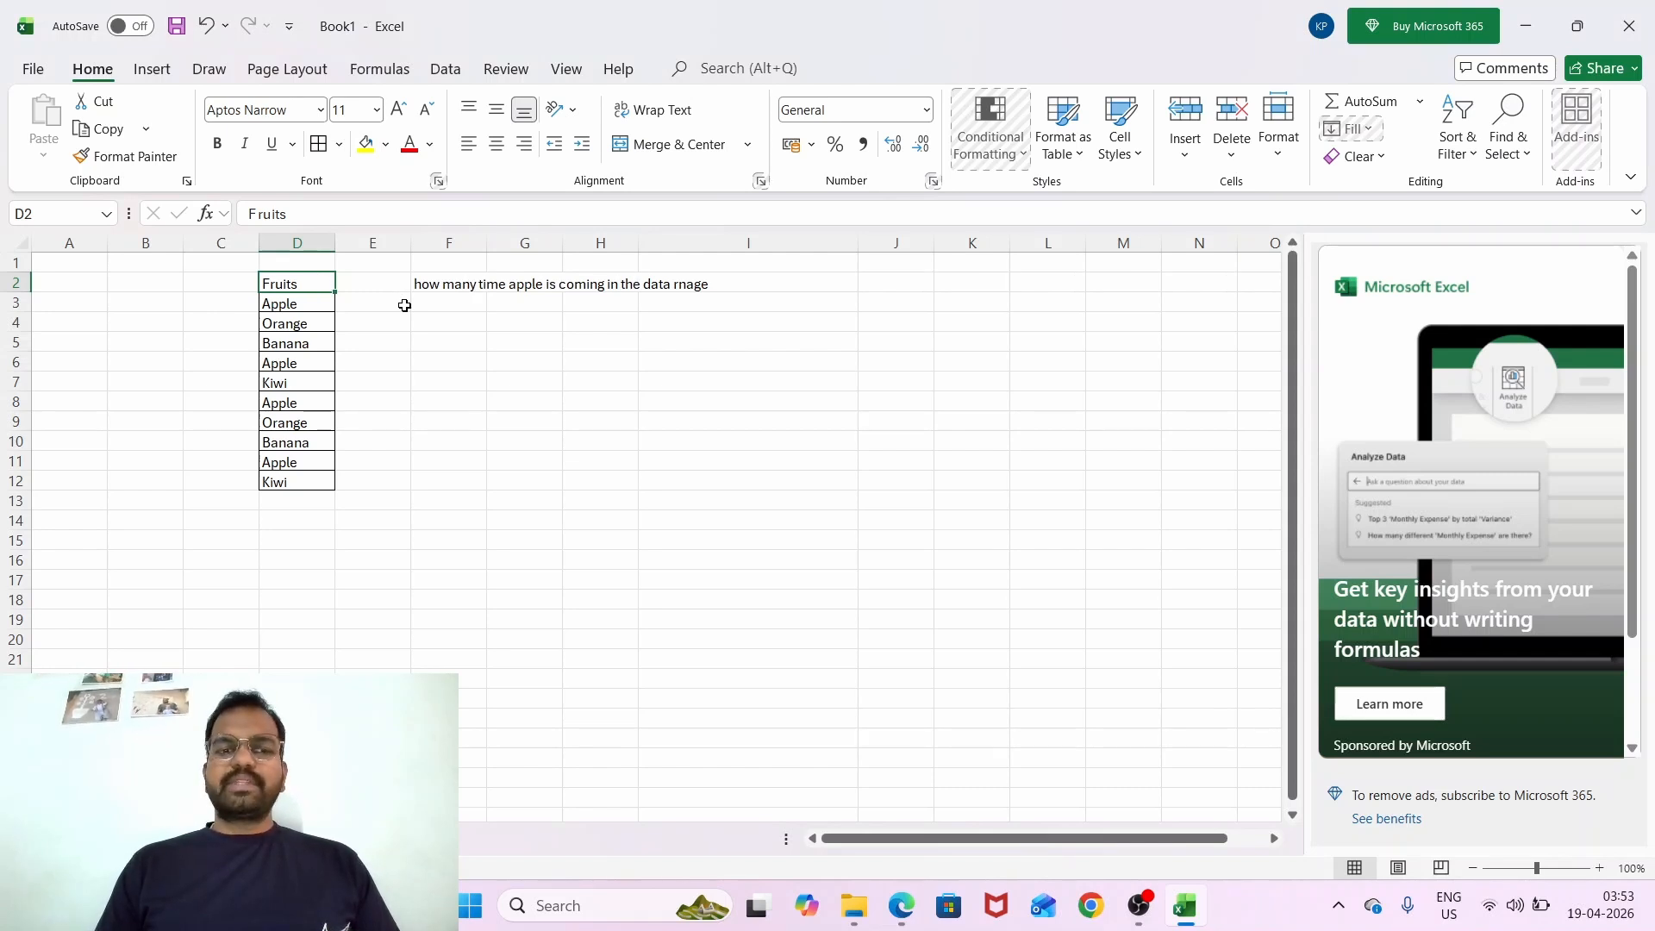
Enter the formula =COUNTIF(D:D,"Apple") in cell F3.
{"action": "key", "text": "Right"}
{"action": "key", "text": "Right"}
{"action": "key", "text": "Down"}
{"action": "type", "text": "="}
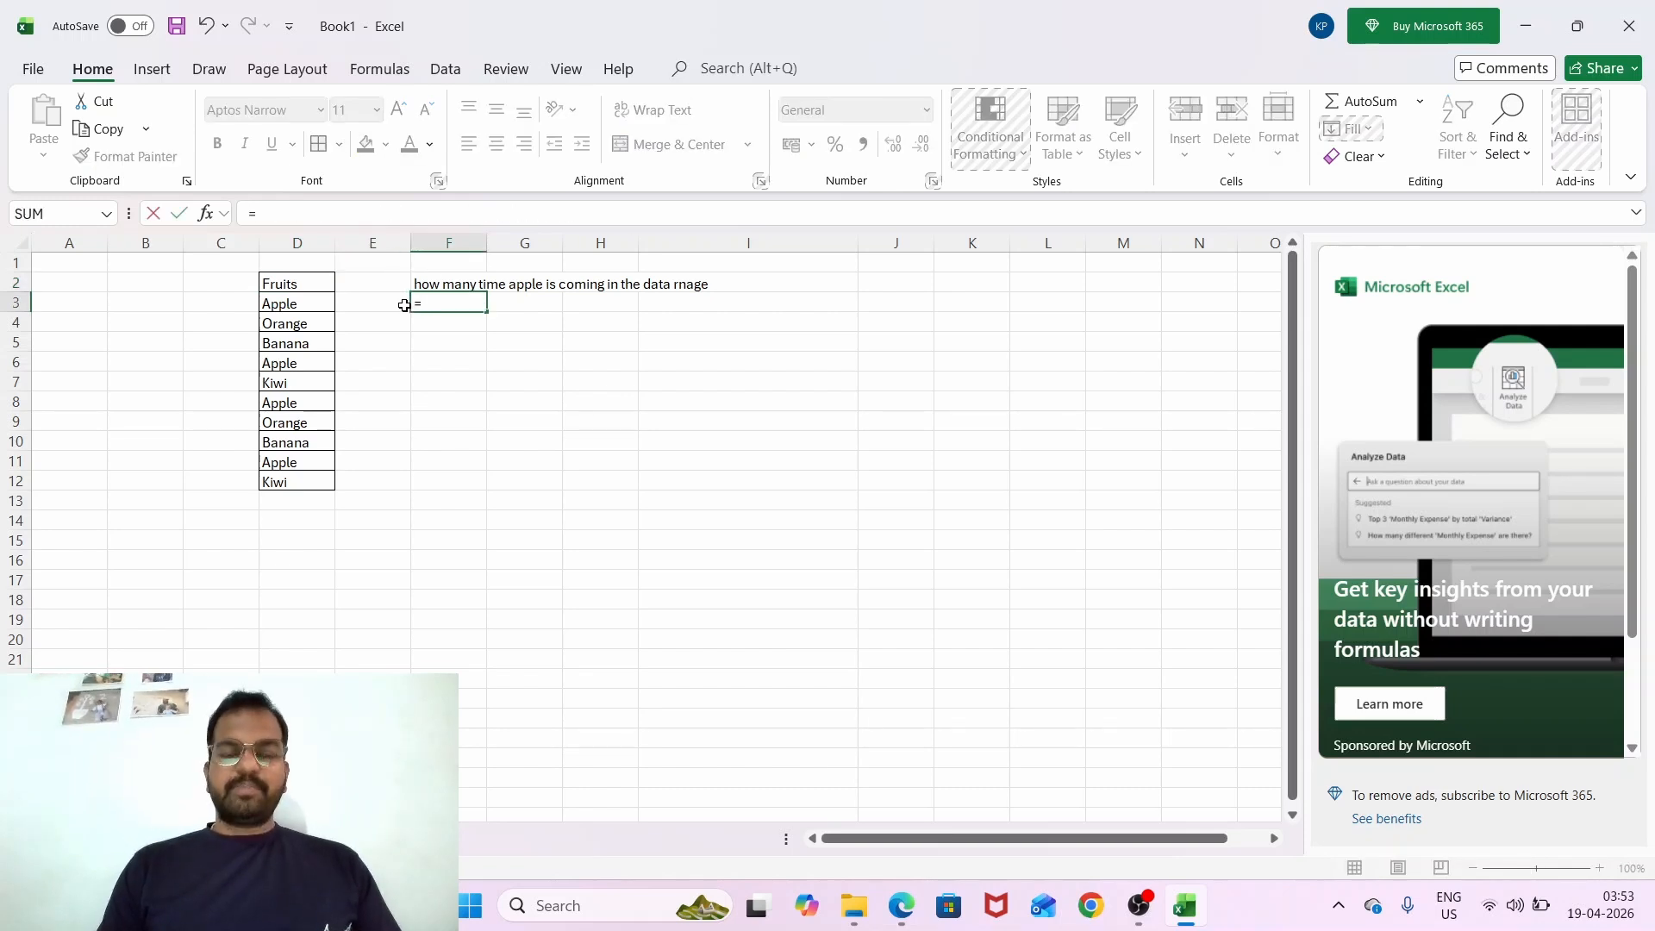
{"action": "type", "text": "count"}
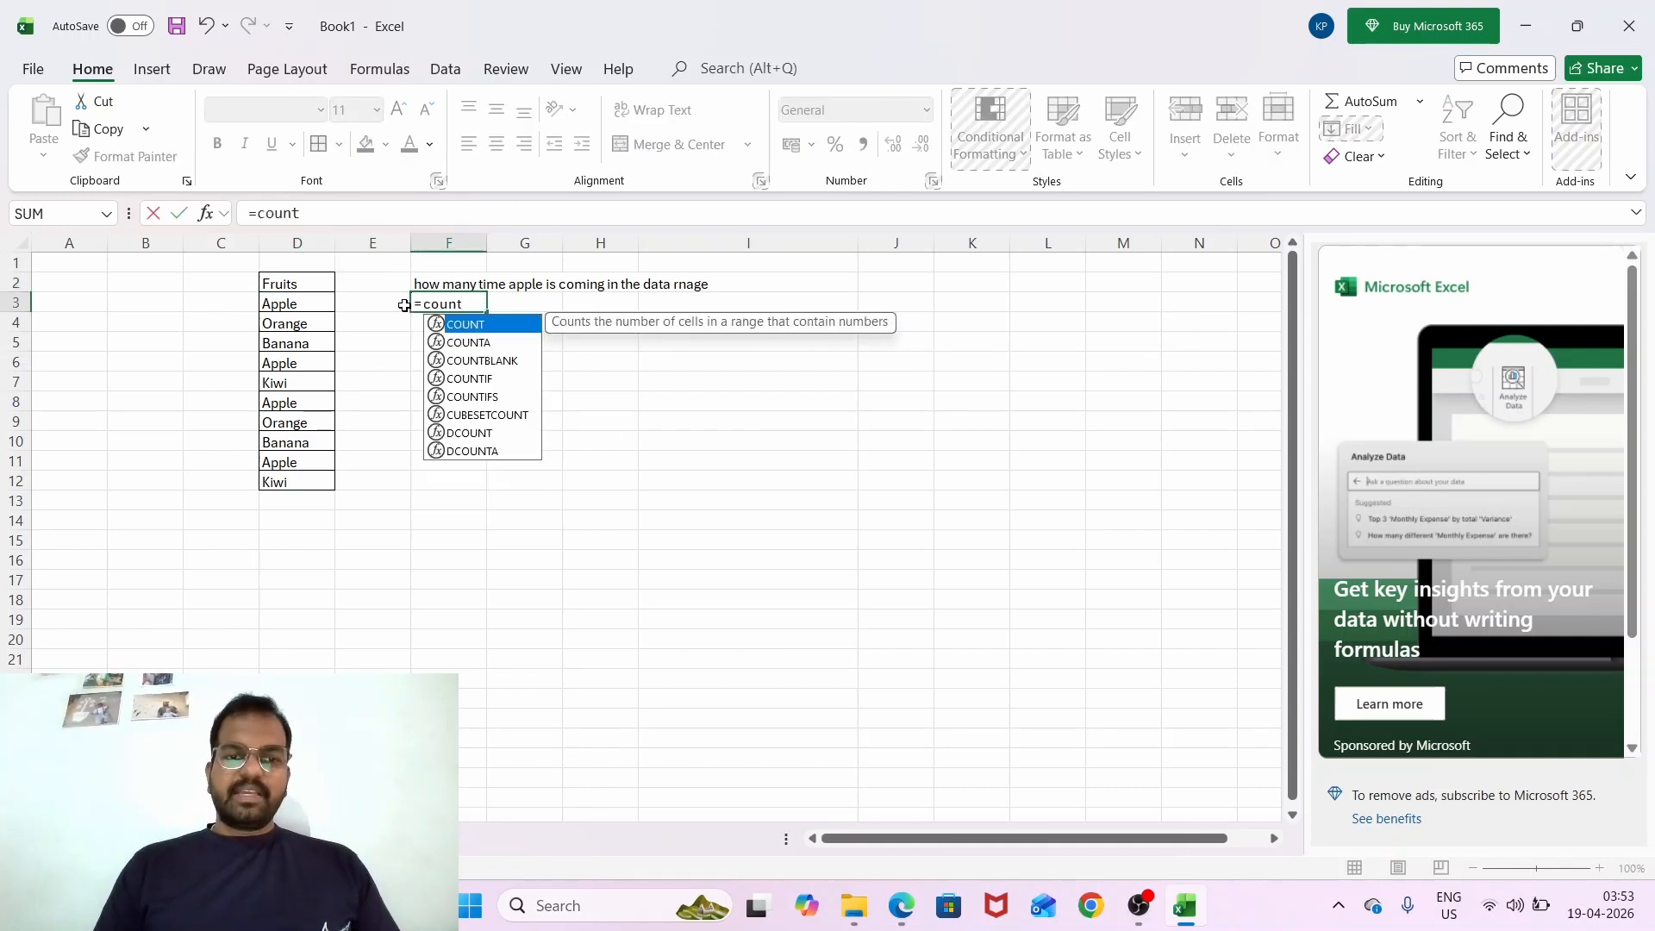
{"action": "key", "text": "Down"}
{"action": "key", "text": "Down"}
{"action": "key", "text": "Down"}
{"action": "key", "text": "Tab"}
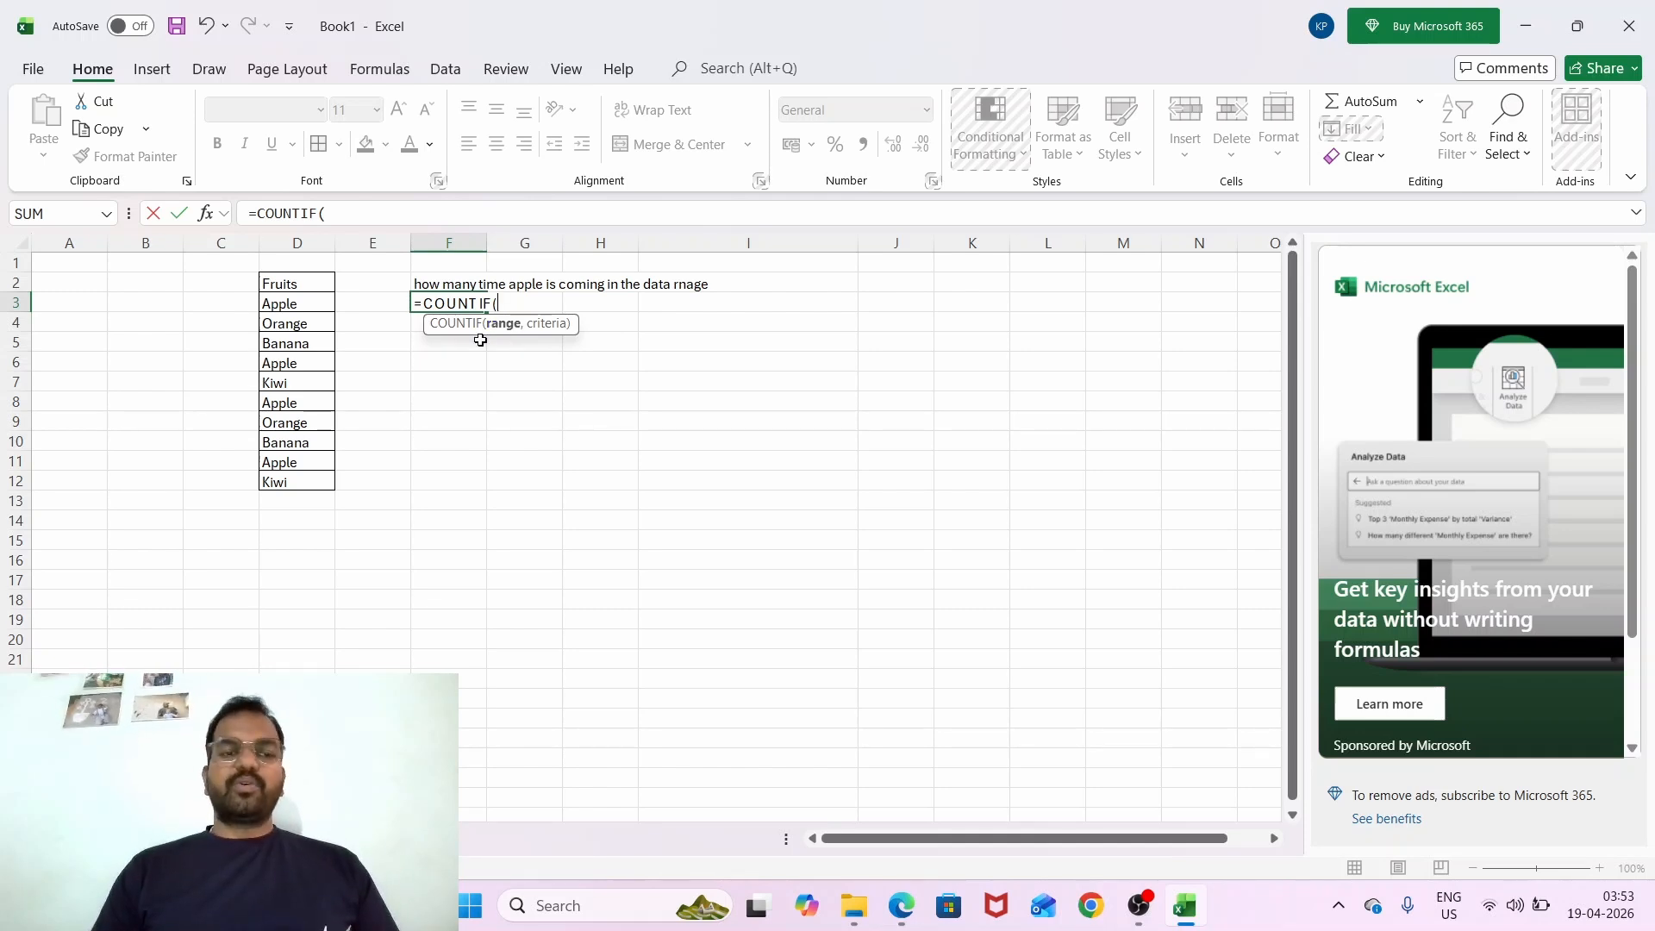
{"action": "left_click", "coordinate": [300, 245]}
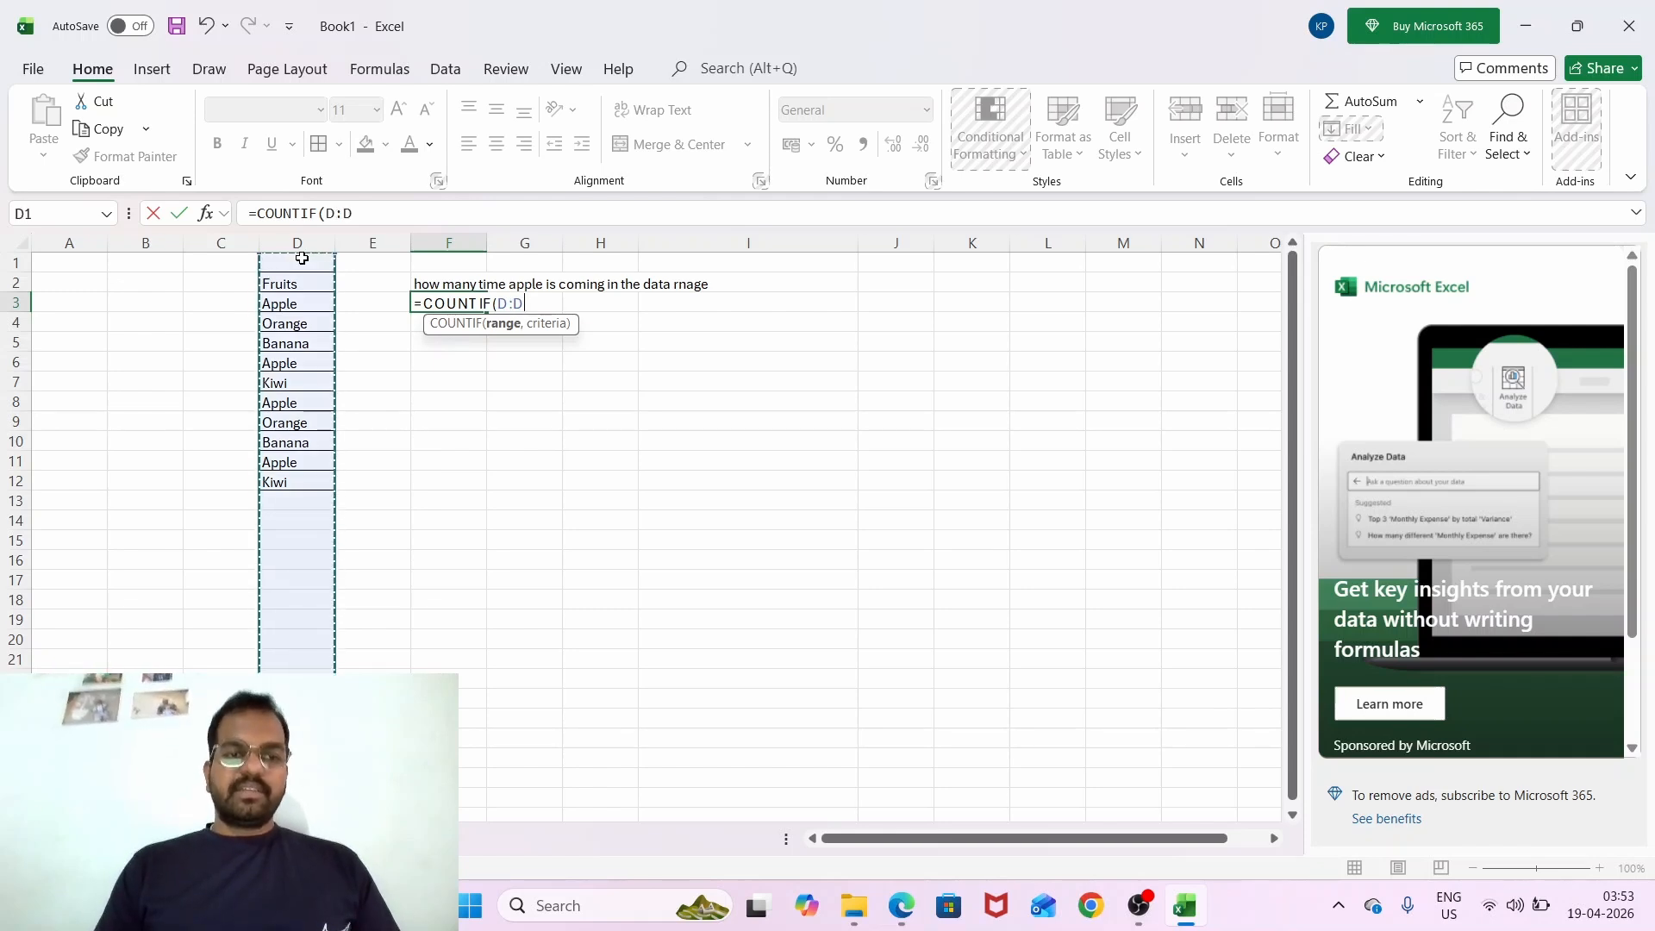
{"action": "type", "text": ",\"Apple"}
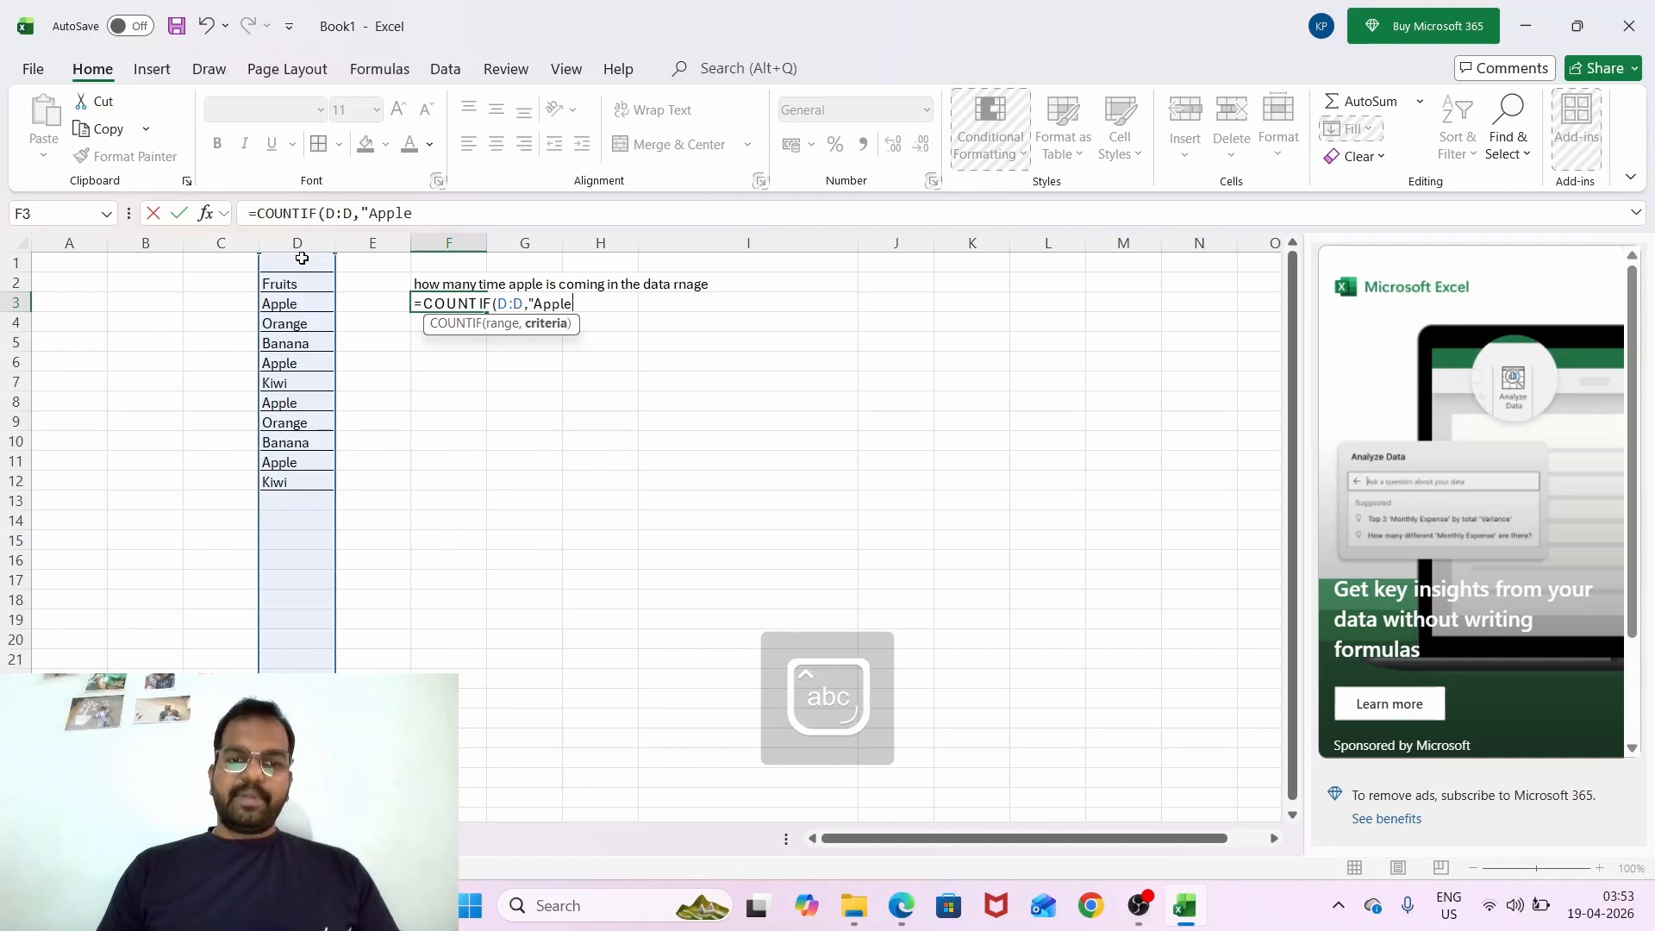
{"action": "type", "text": "\")"}
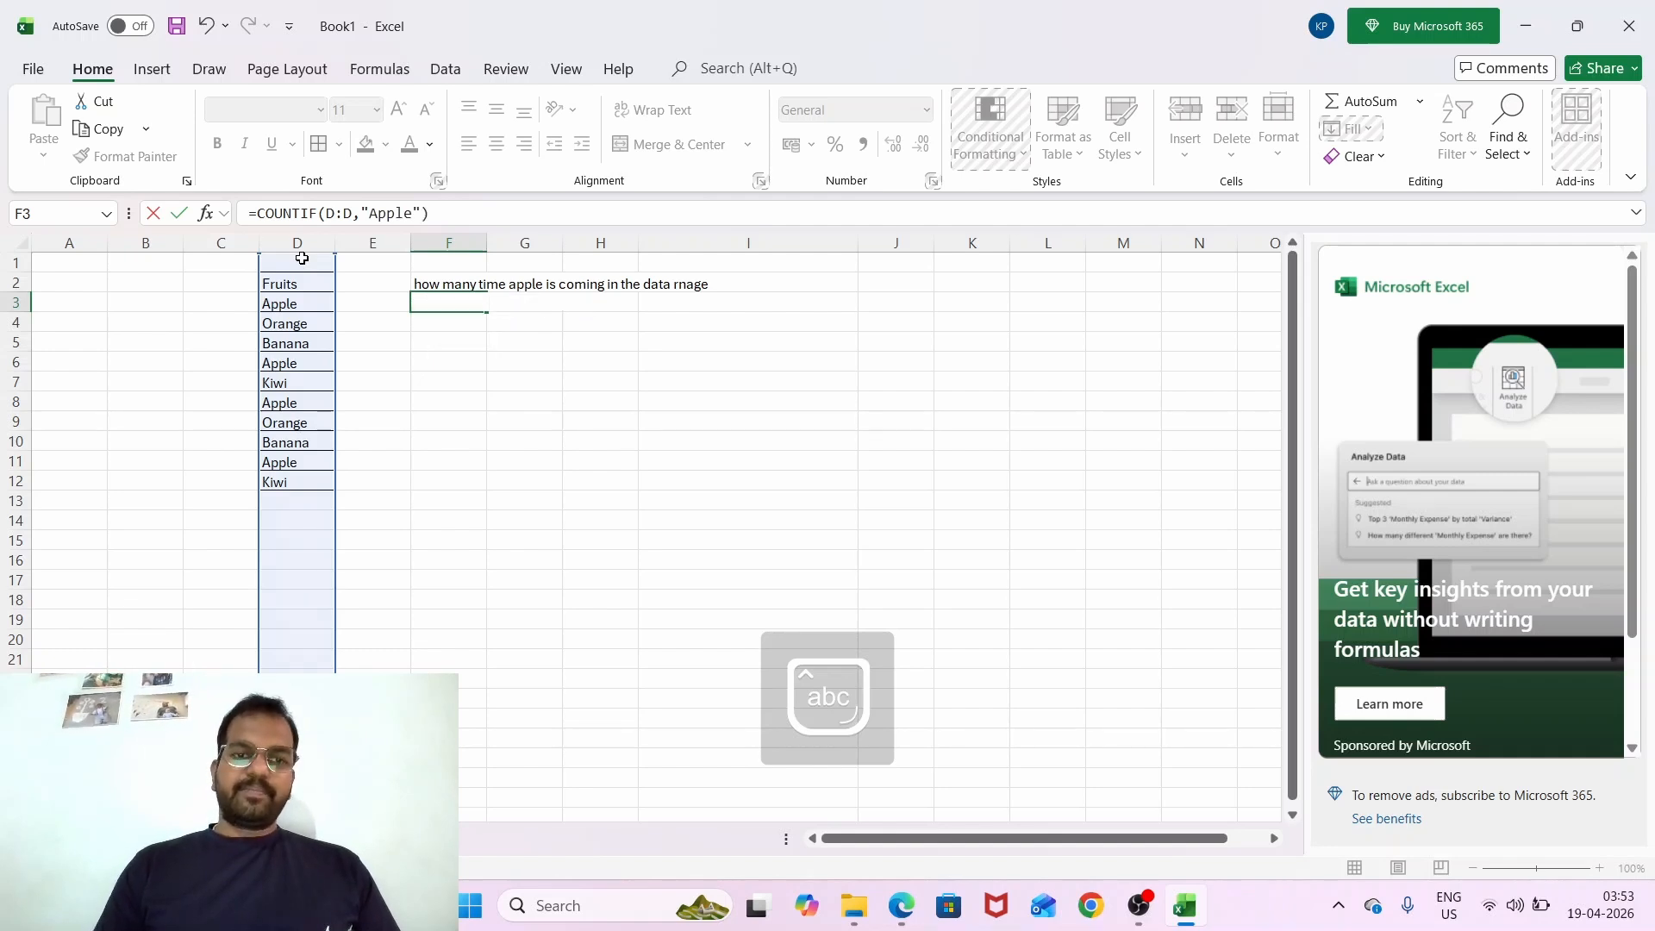
{"action": "key", "text": "ctrl+Return"}
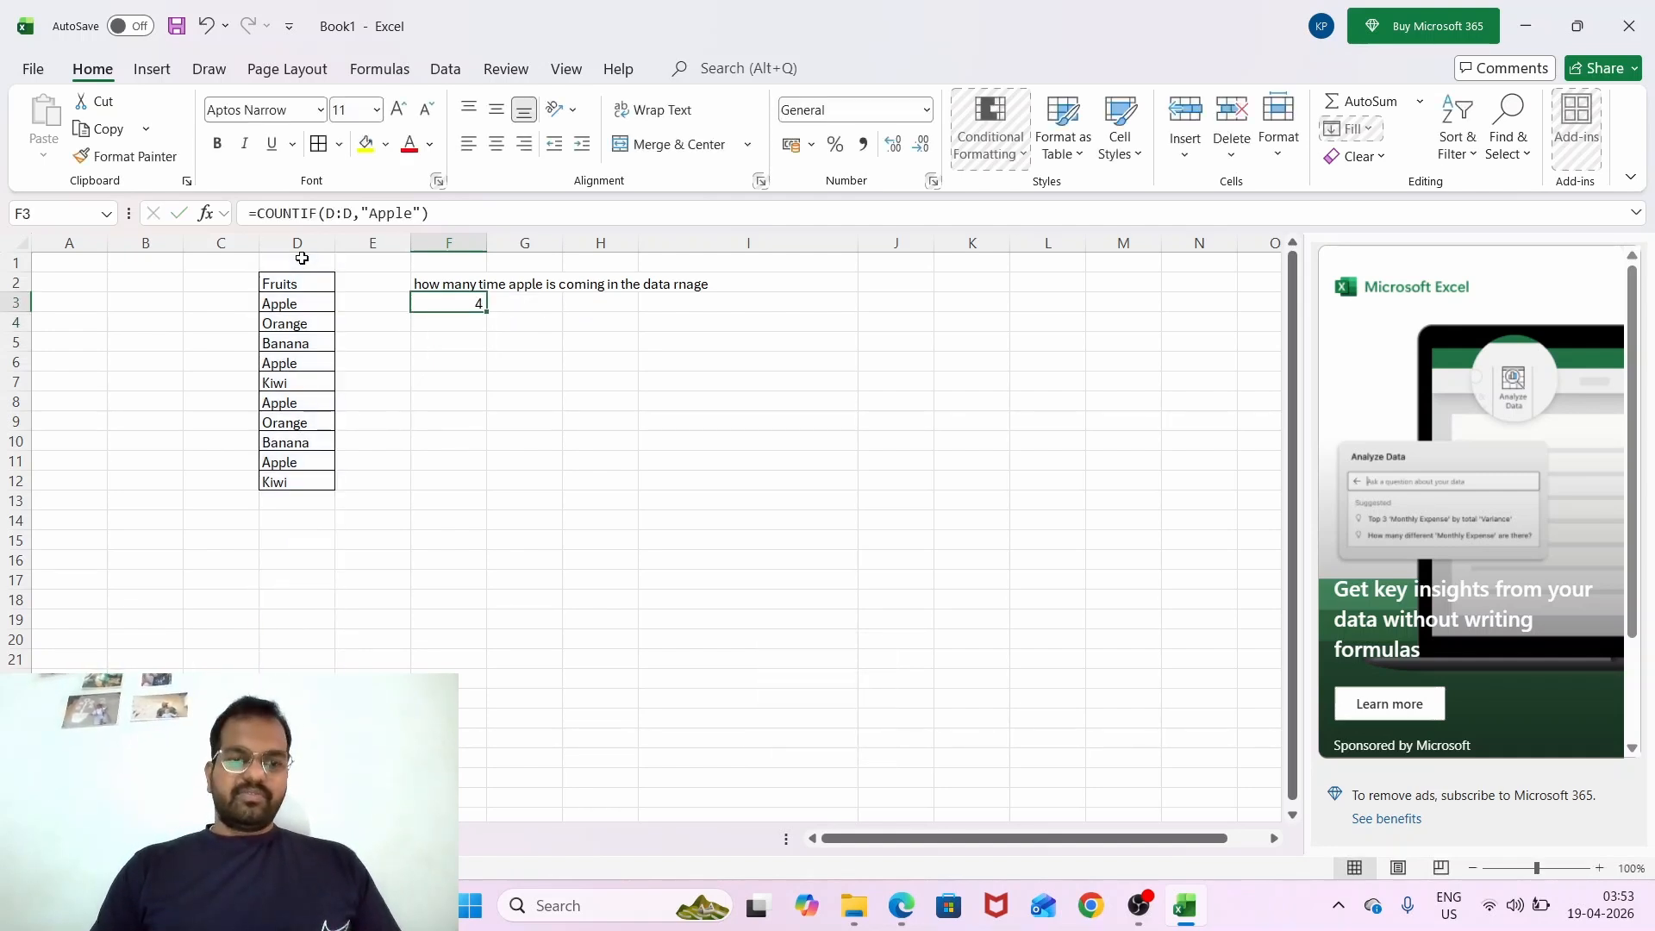
Make the formula result in cell F3 bold.
{"action": "key", "text": "ctrl+b"}
{"action": "key", "text": "Down"}
{"action": "key", "text": "Up"}
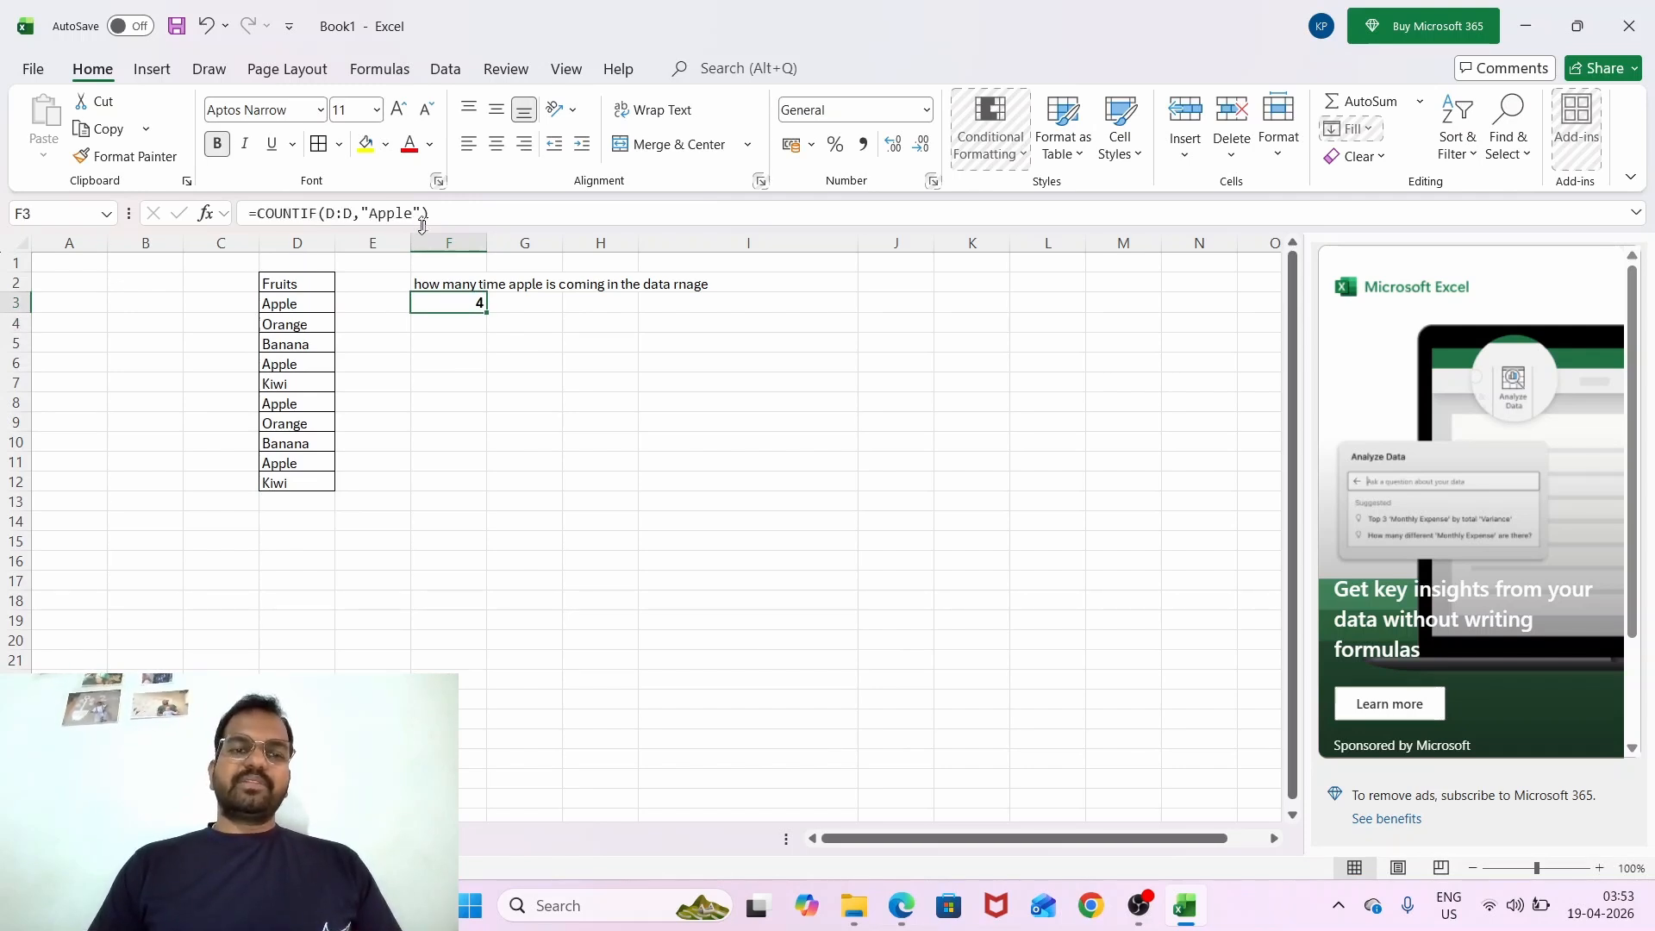
Replace the "Apple" criterion in the F3 formula with a reference to cell G3, giving =COUNTIF(D:D,G3).
{"action": "left_click", "coordinate": [421, 214]}
{"action": "key", "text": "BackSpace"}
{"action": "key", "text": "BackSpace"}
{"action": "key", "text": "BackSpace"}
{"action": "key", "text": "BackSpace"}
{"action": "key", "text": "BackSpace"}
{"action": "key", "text": "BackSpace"}
{"action": "key", "text": "BackSpace"}
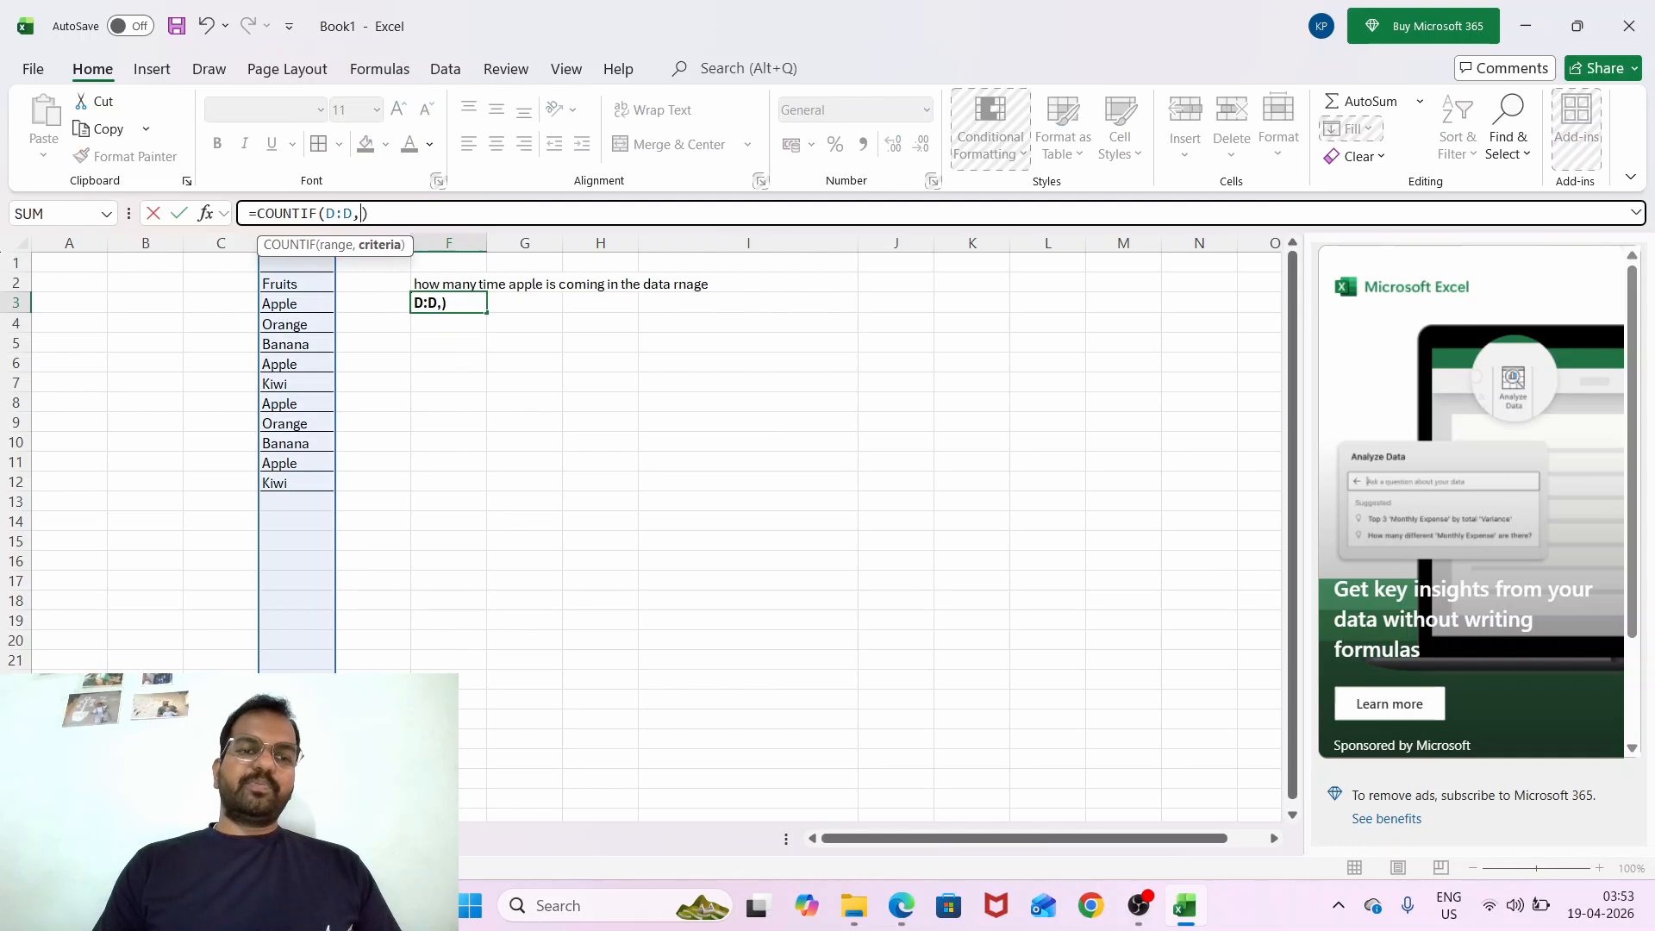
{"action": "left_click", "coordinate": [522, 301]}
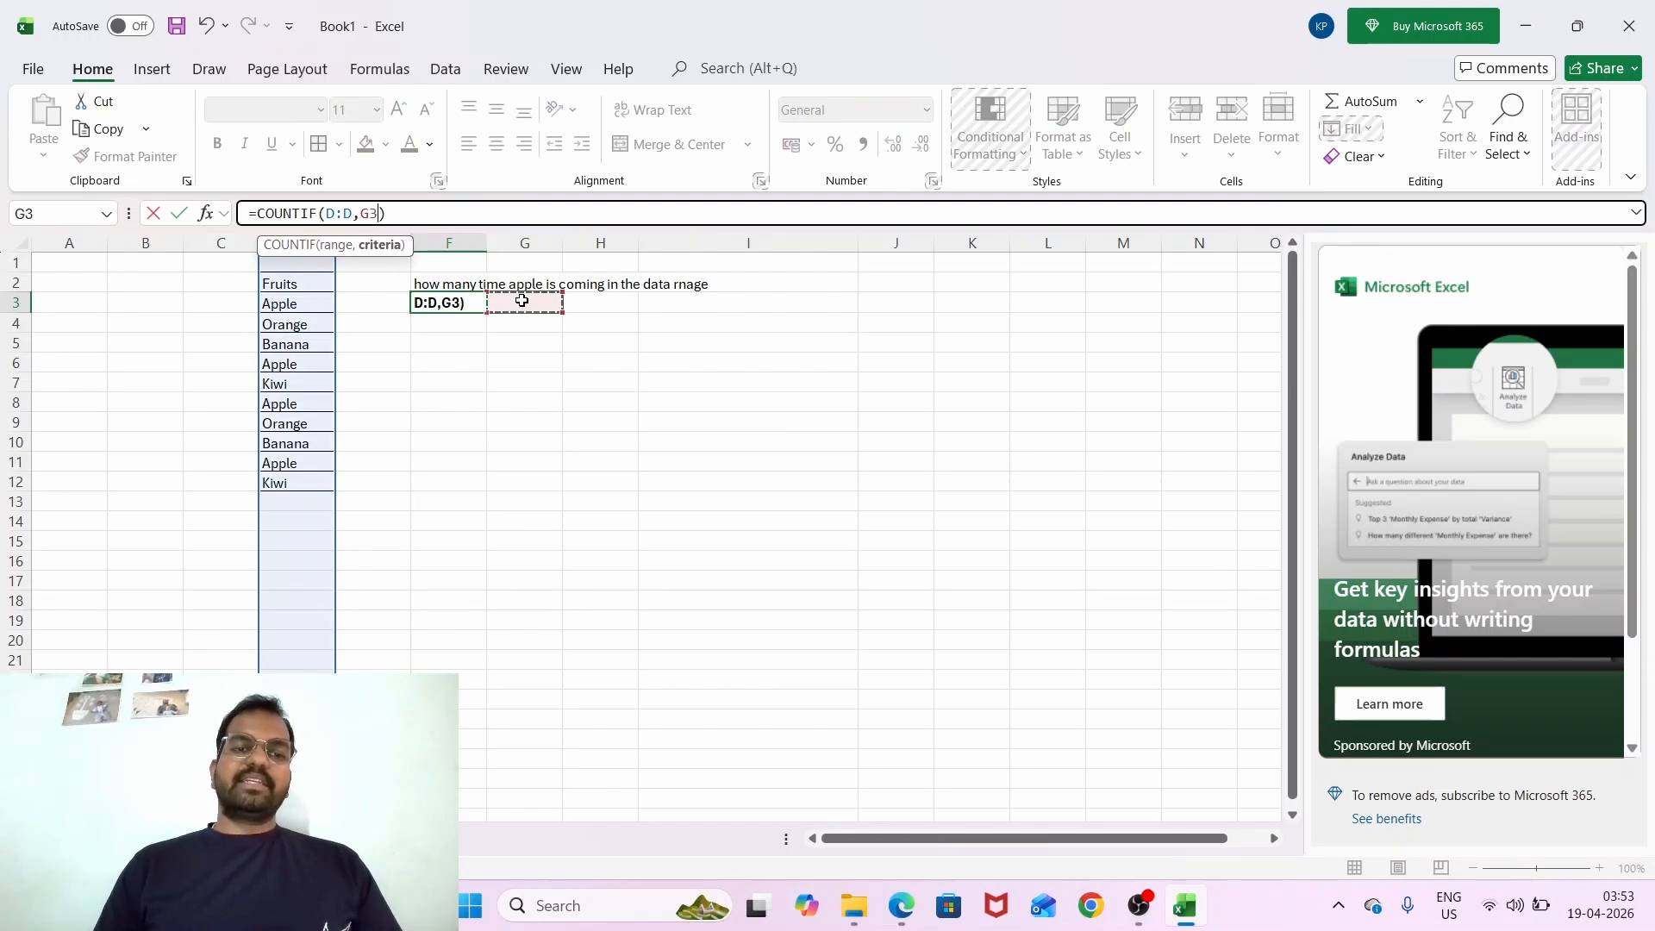
{"action": "key", "text": "Return"}
Enter Apple in cell G3 as the criterion and select F3 to check the count.
{"action": "key", "text": "Up"}
{"action": "left_click", "coordinate": [521, 301]}
{"action": "type", "text": "A"}
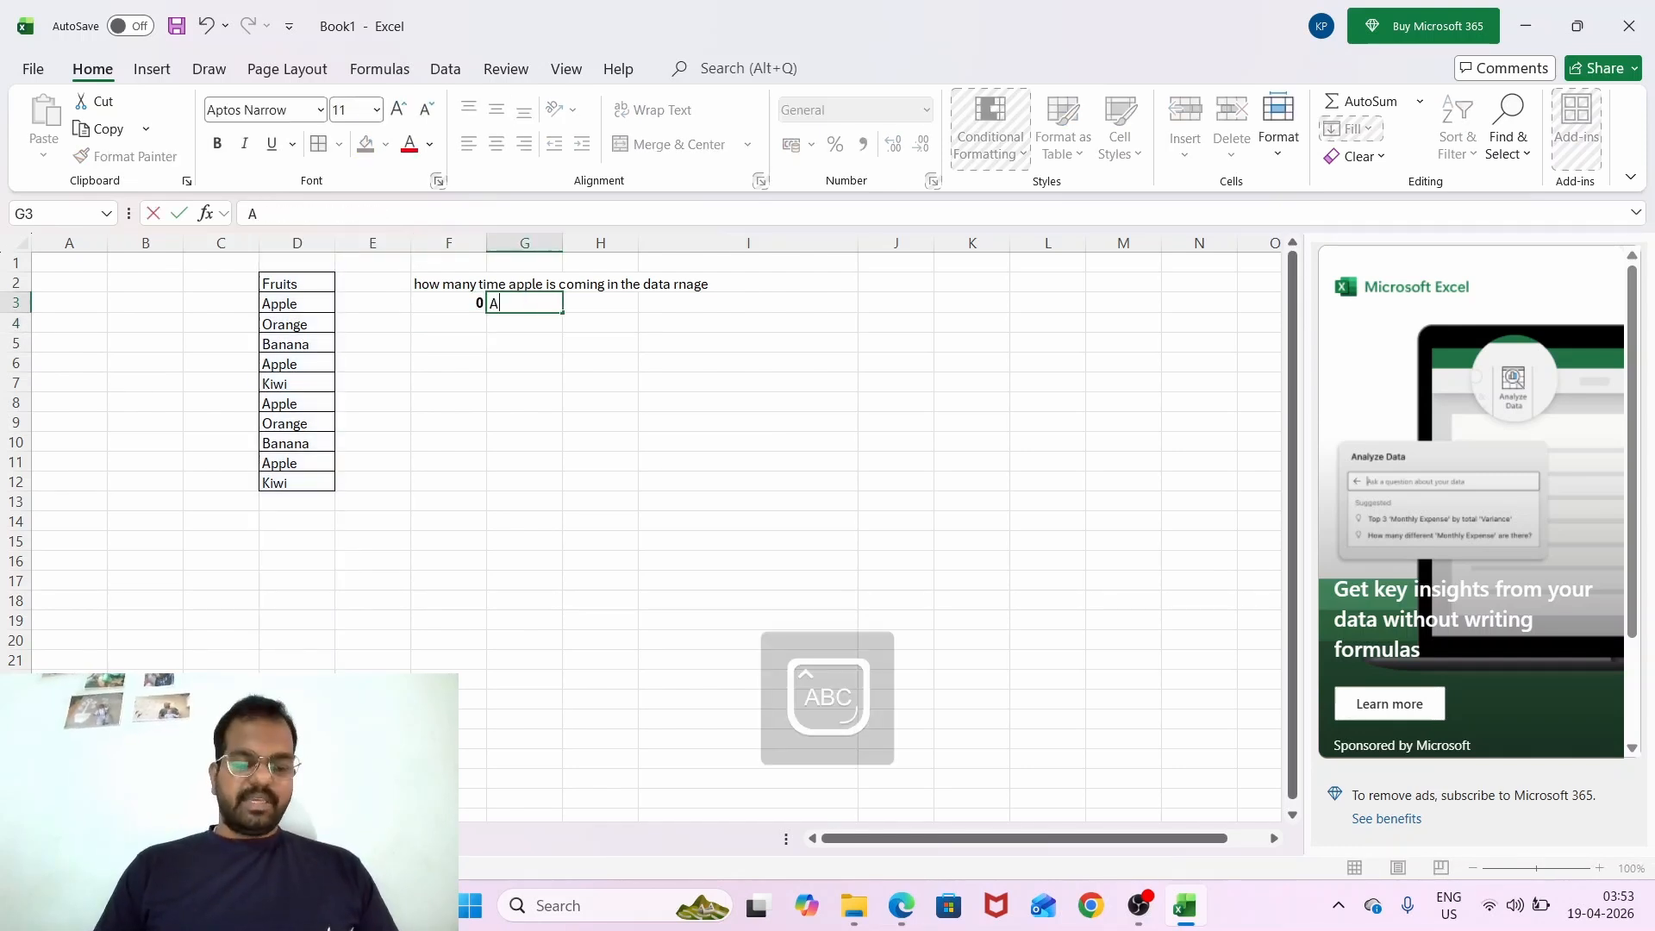
{"action": "type", "text": "pple"}
{"action": "key", "text": "Return"}
{"action": "key", "text": "Up"}
{"action": "key", "text": "Left"}
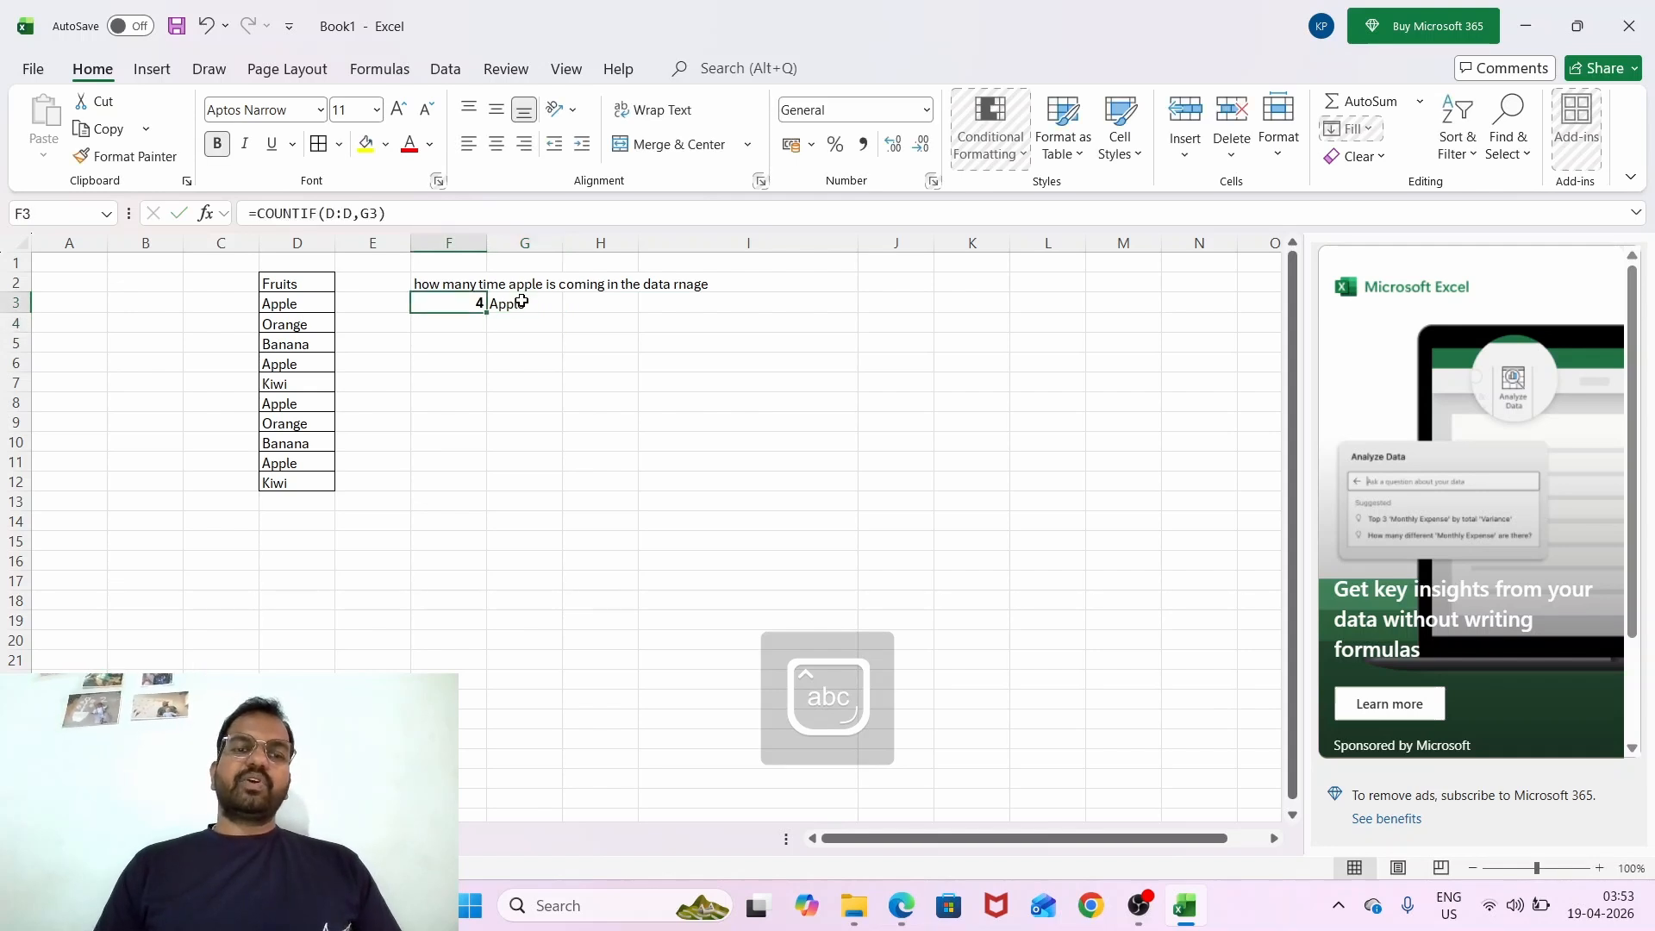
Change the criterion in cell G3 to Orange and select F3 to check the count.
{"action": "key", "text": "Right"}
{"action": "type", "text": "Ornag"}
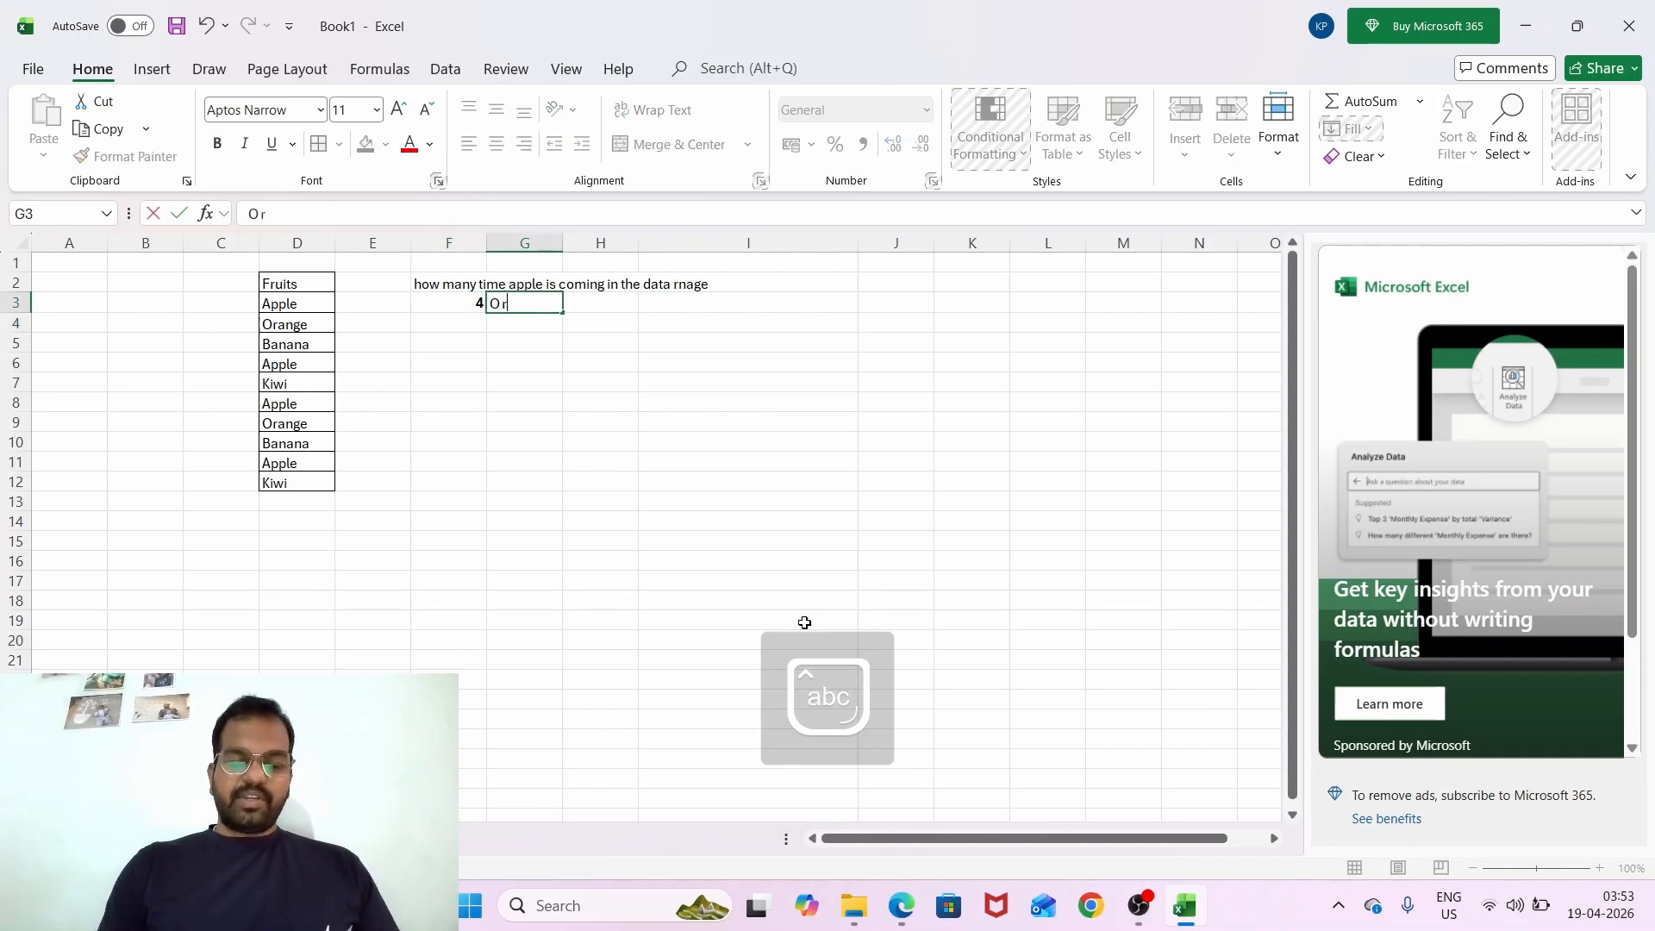
{"action": "key", "text": "BackSpace"}
{"action": "key", "text": "BackSpace"}
{"action": "key", "text": "BackSpace"}
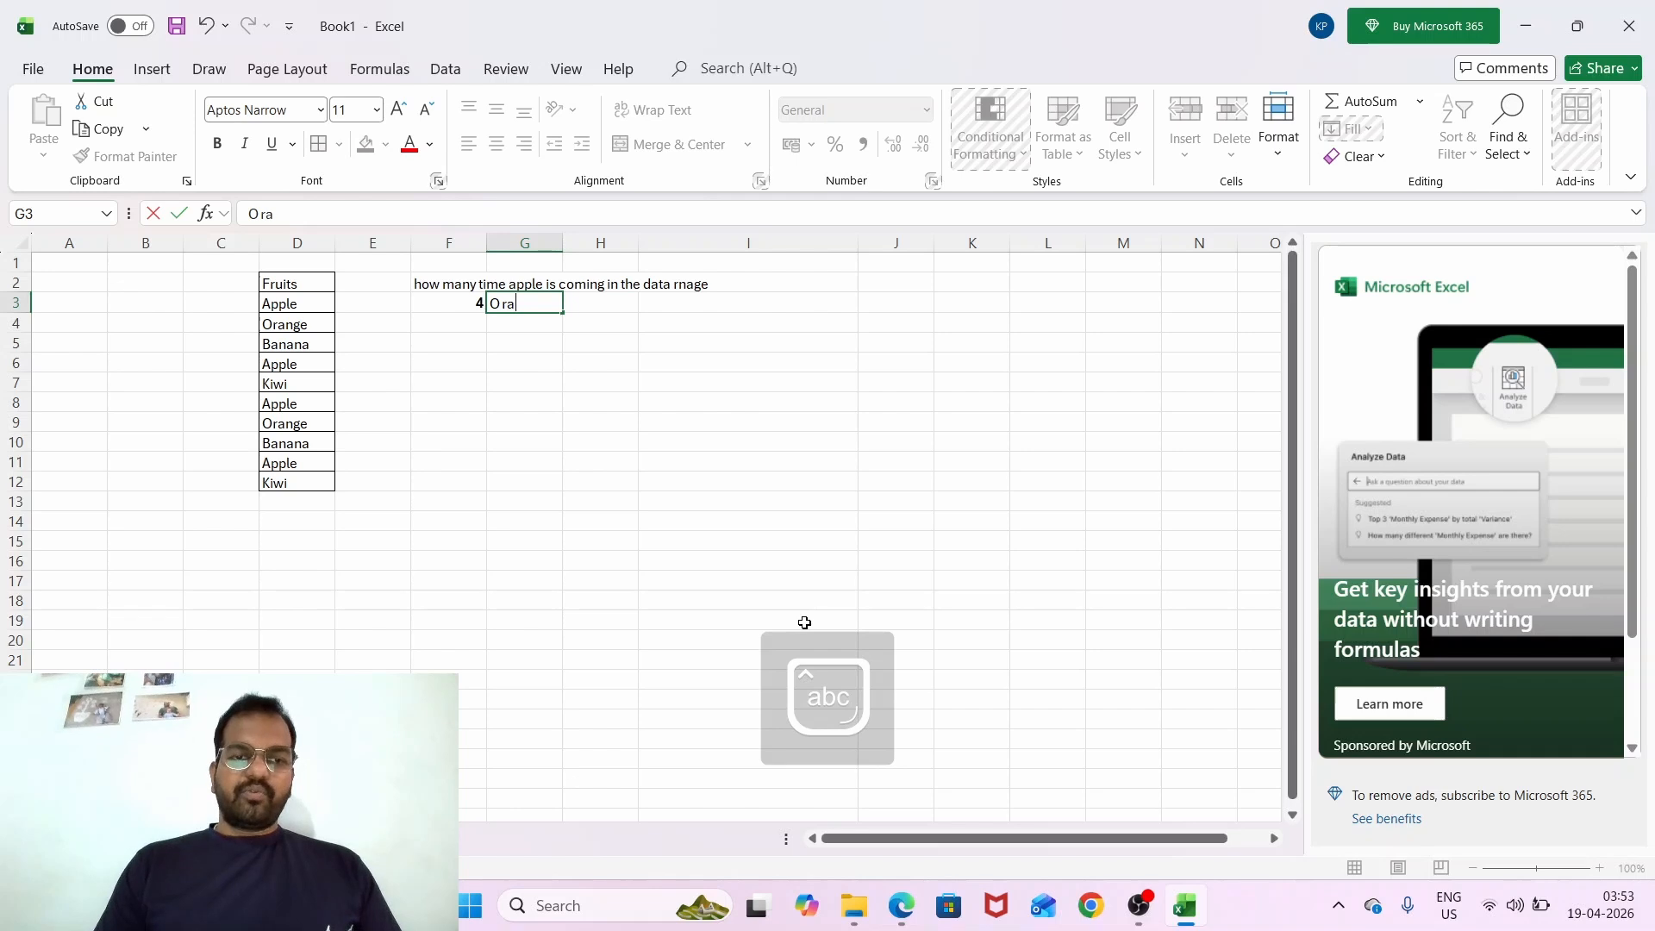
{"action": "type", "text": "ge"}
{"action": "key", "text": "Return"}
{"action": "key", "text": "Up"}
{"action": "key", "text": "Left"}
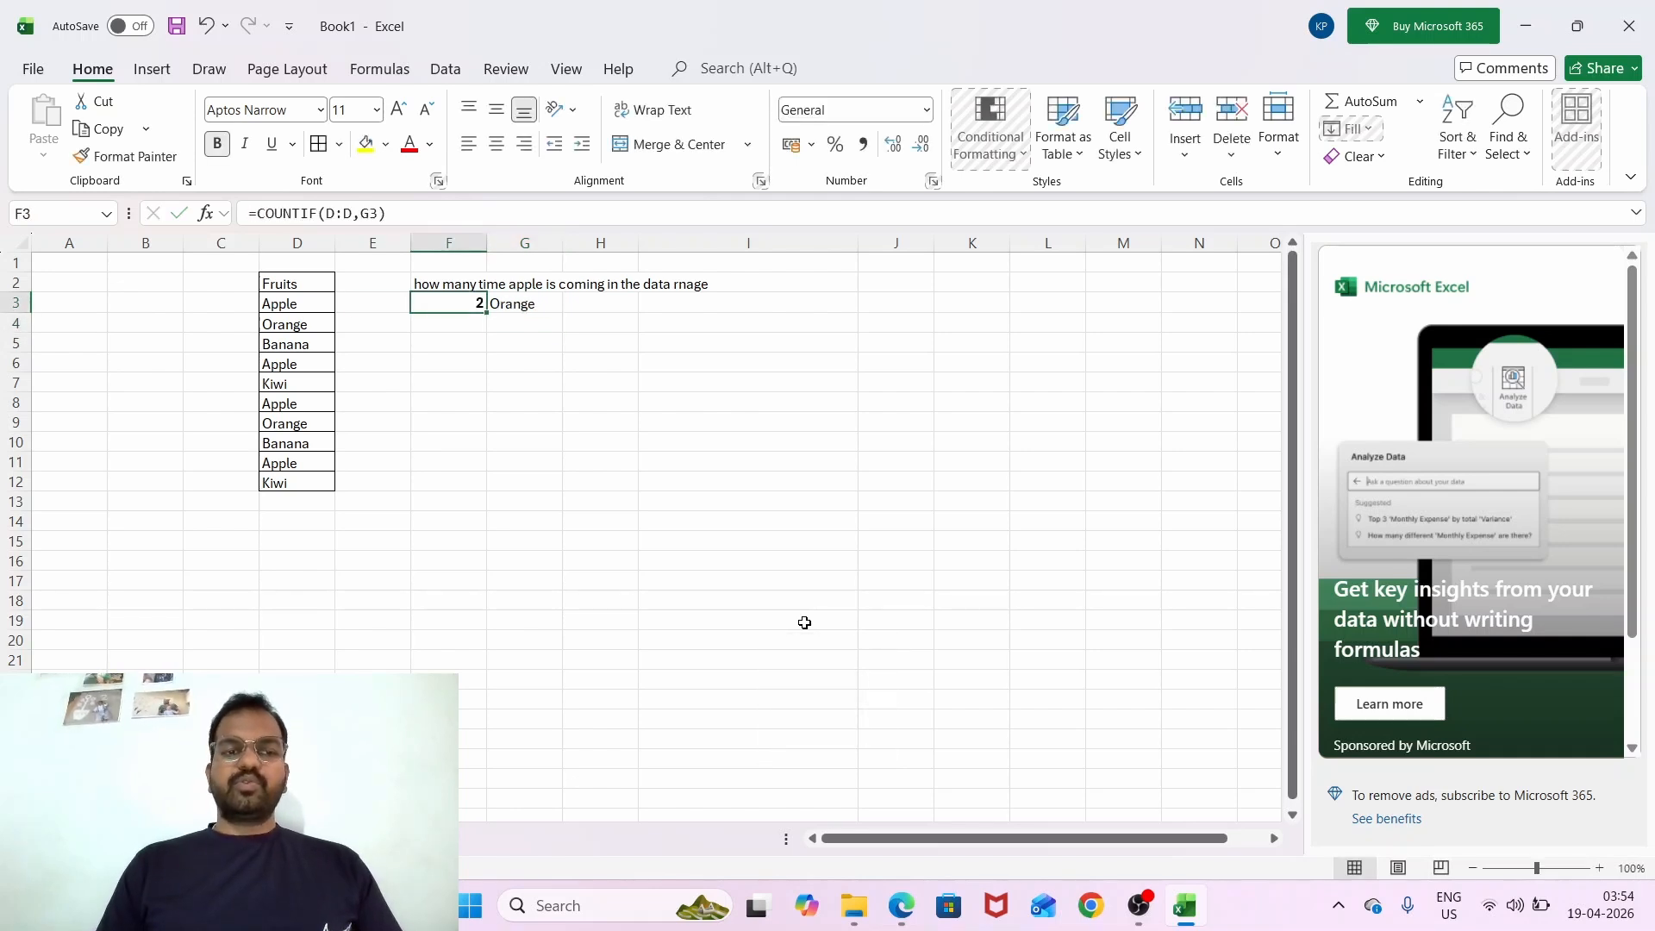
Select both Orange entries in the fruit list, D4 and D9, to verify the count.
{"action": "key", "text": "Left"}
{"action": "key", "text": "Left"}
{"action": "key", "text": "Down"}
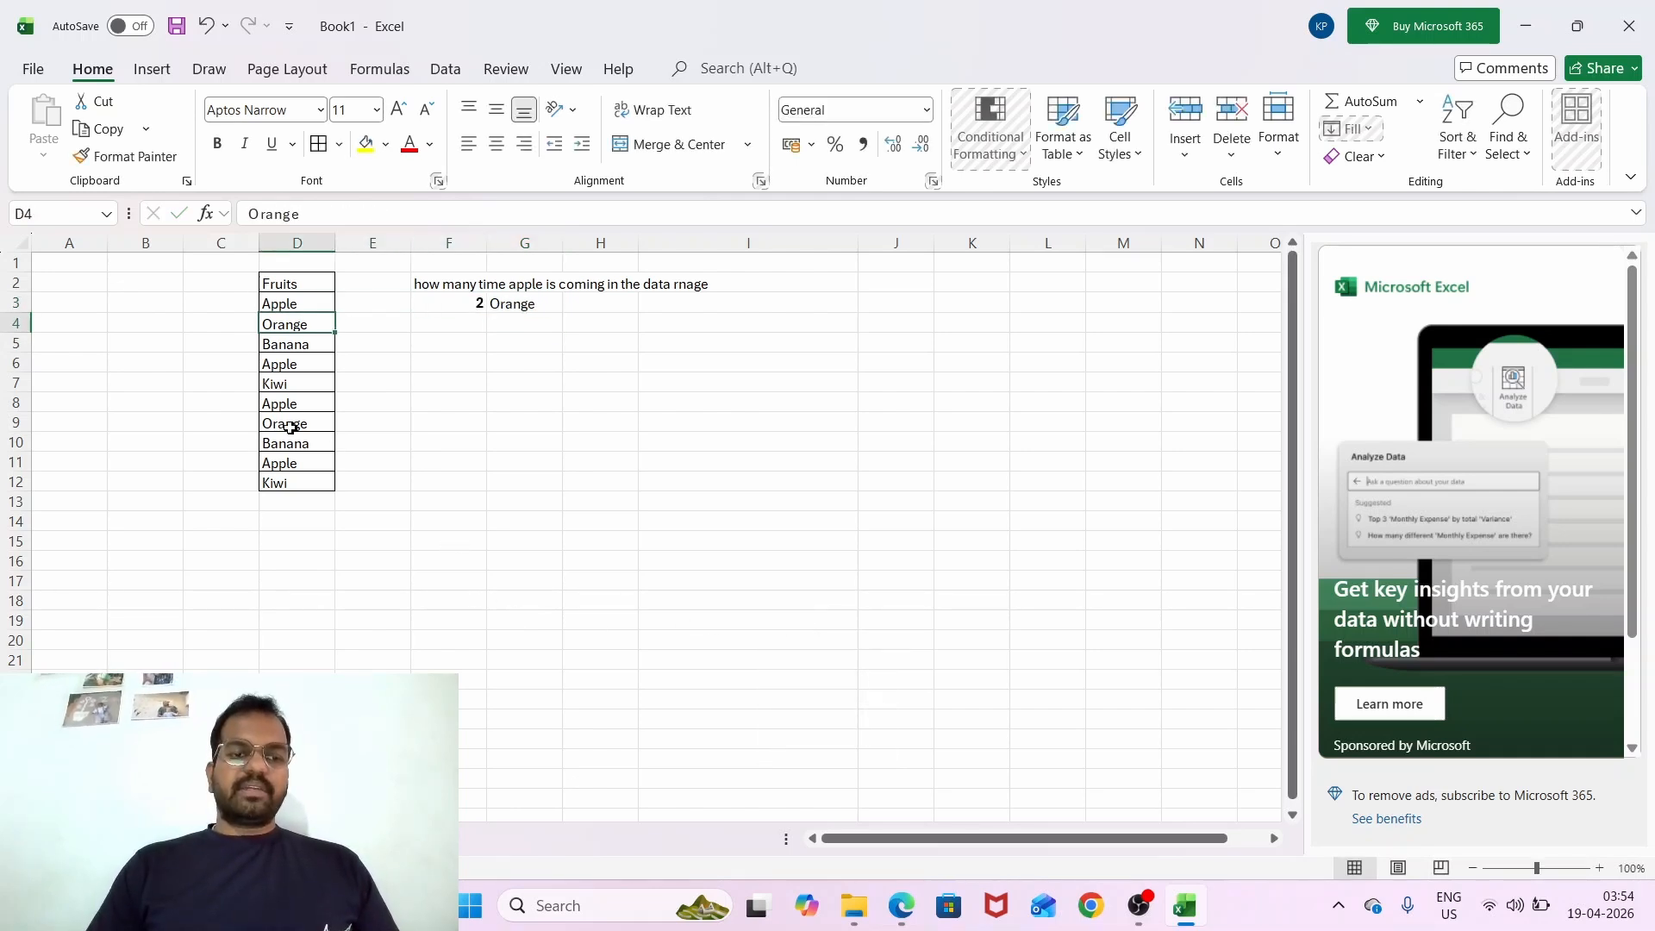
{"action": "left_click", "coordinate": [288, 426], "text": "ctrl"}
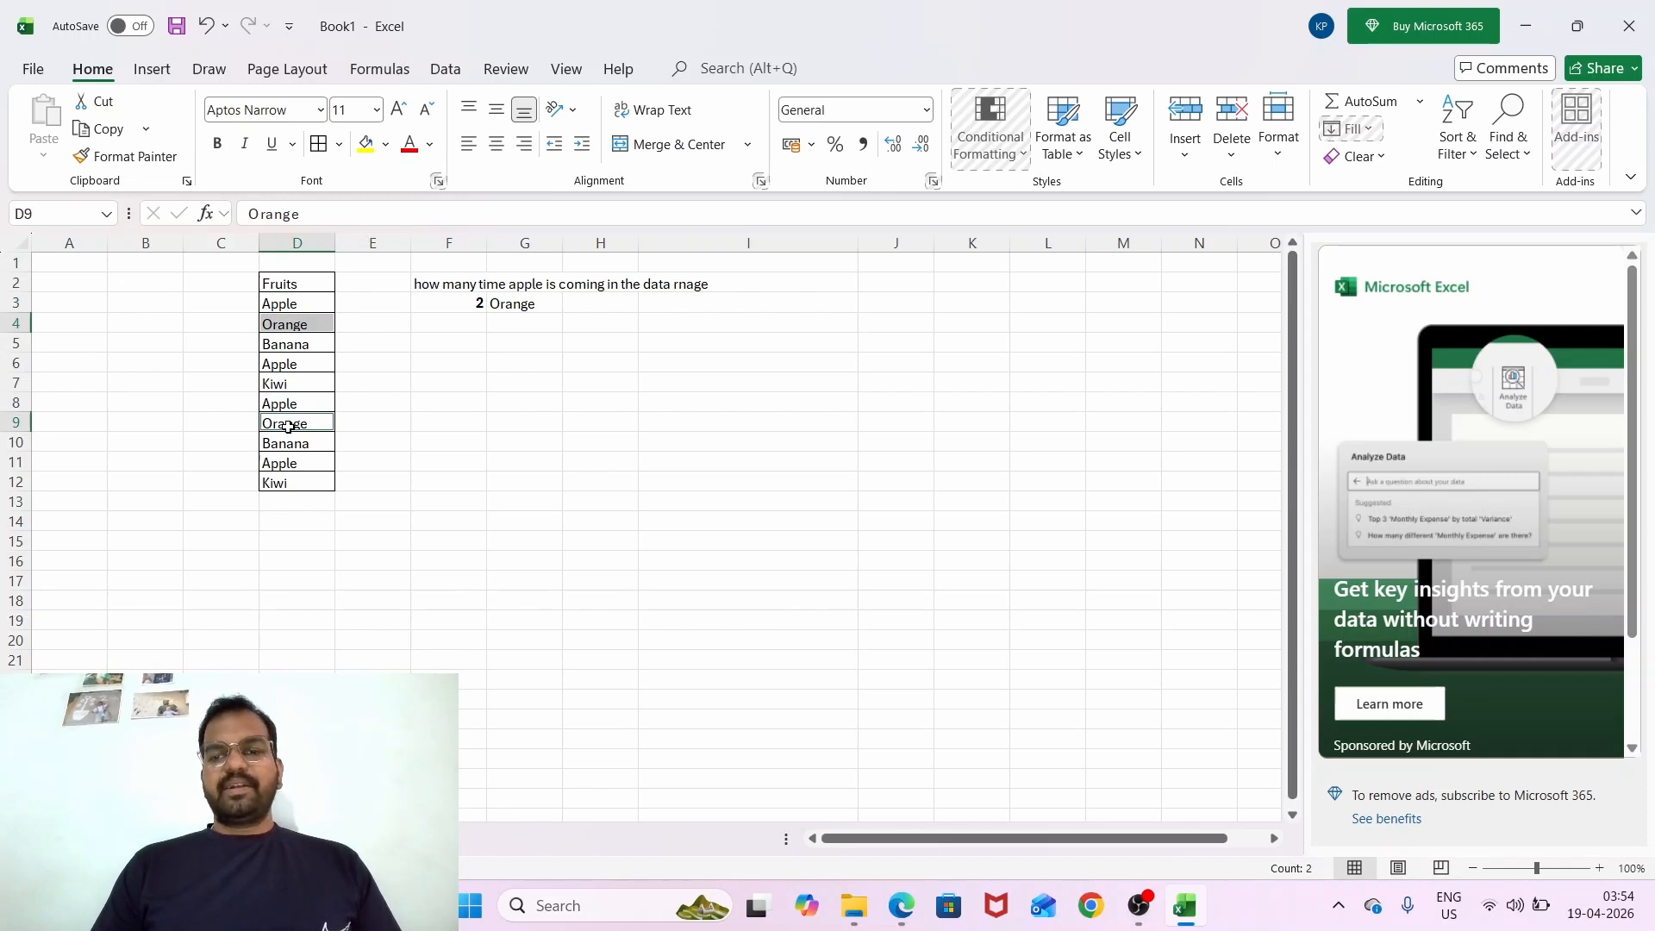
{"action": "left_click", "coordinate": [558, 352]}
{"action": "key", "text": "Up"}
{"action": "key", "text": "Up"}
{"action": "key", "text": "Up"}
{"action": "key", "text": "Up"}
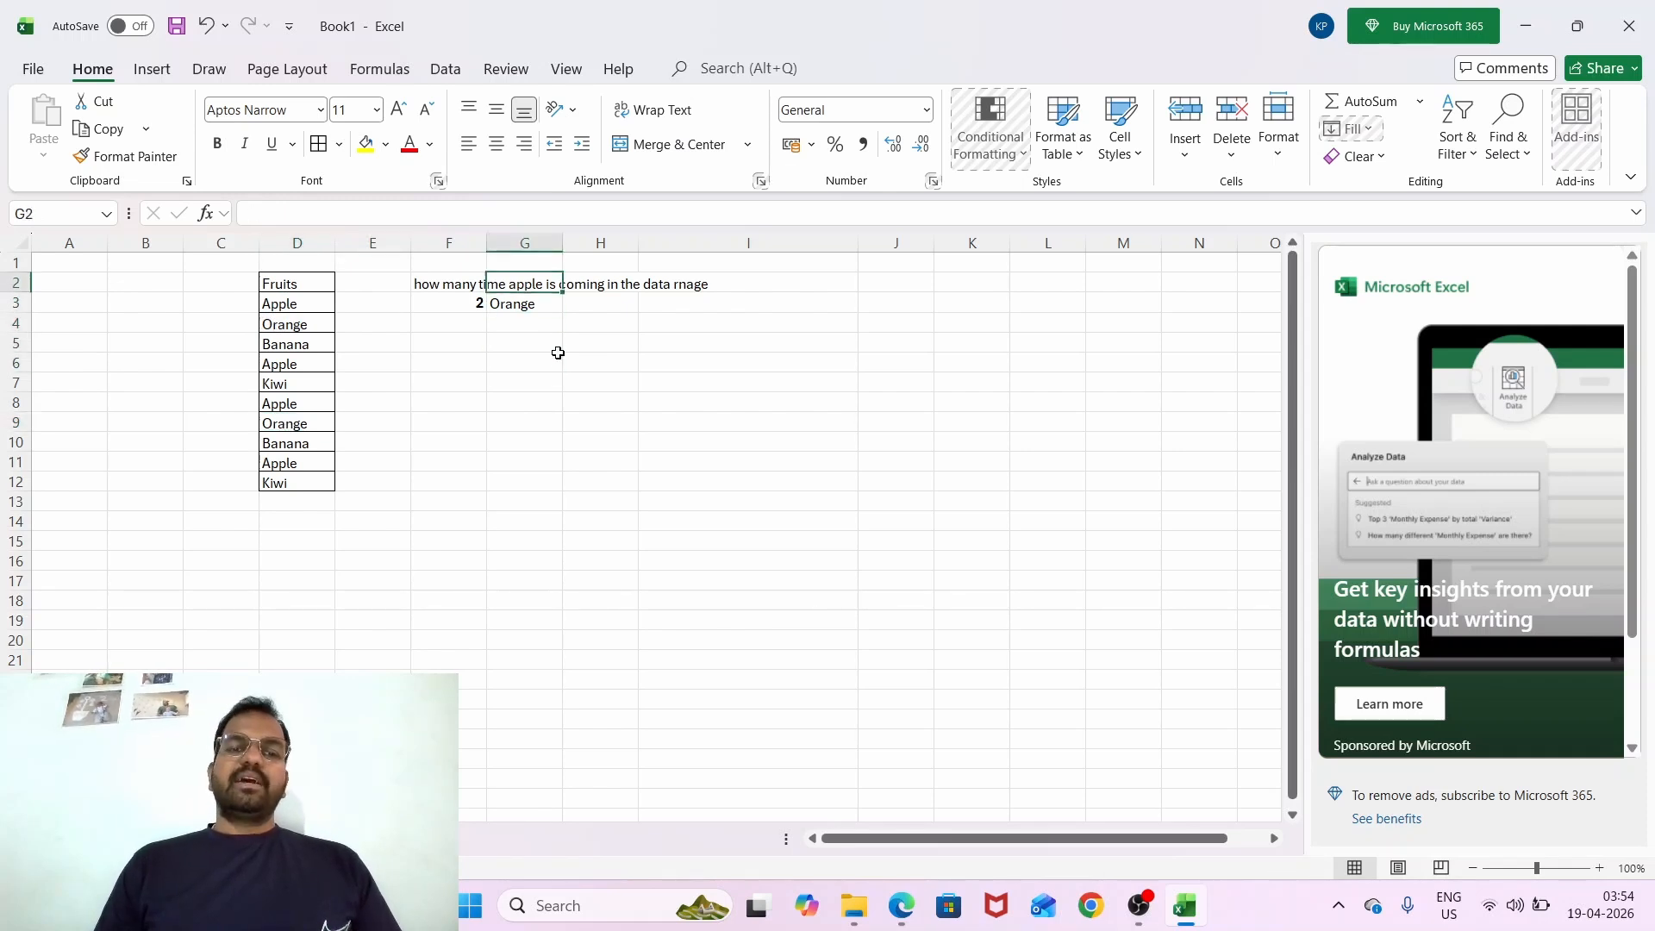
{"action": "key", "text": "Left"}
{"action": "key", "text": "Left"}
{"action": "key", "text": "Left"}
{"action": "key", "text": "Left"}
{"action": "key", "text": "Right"}
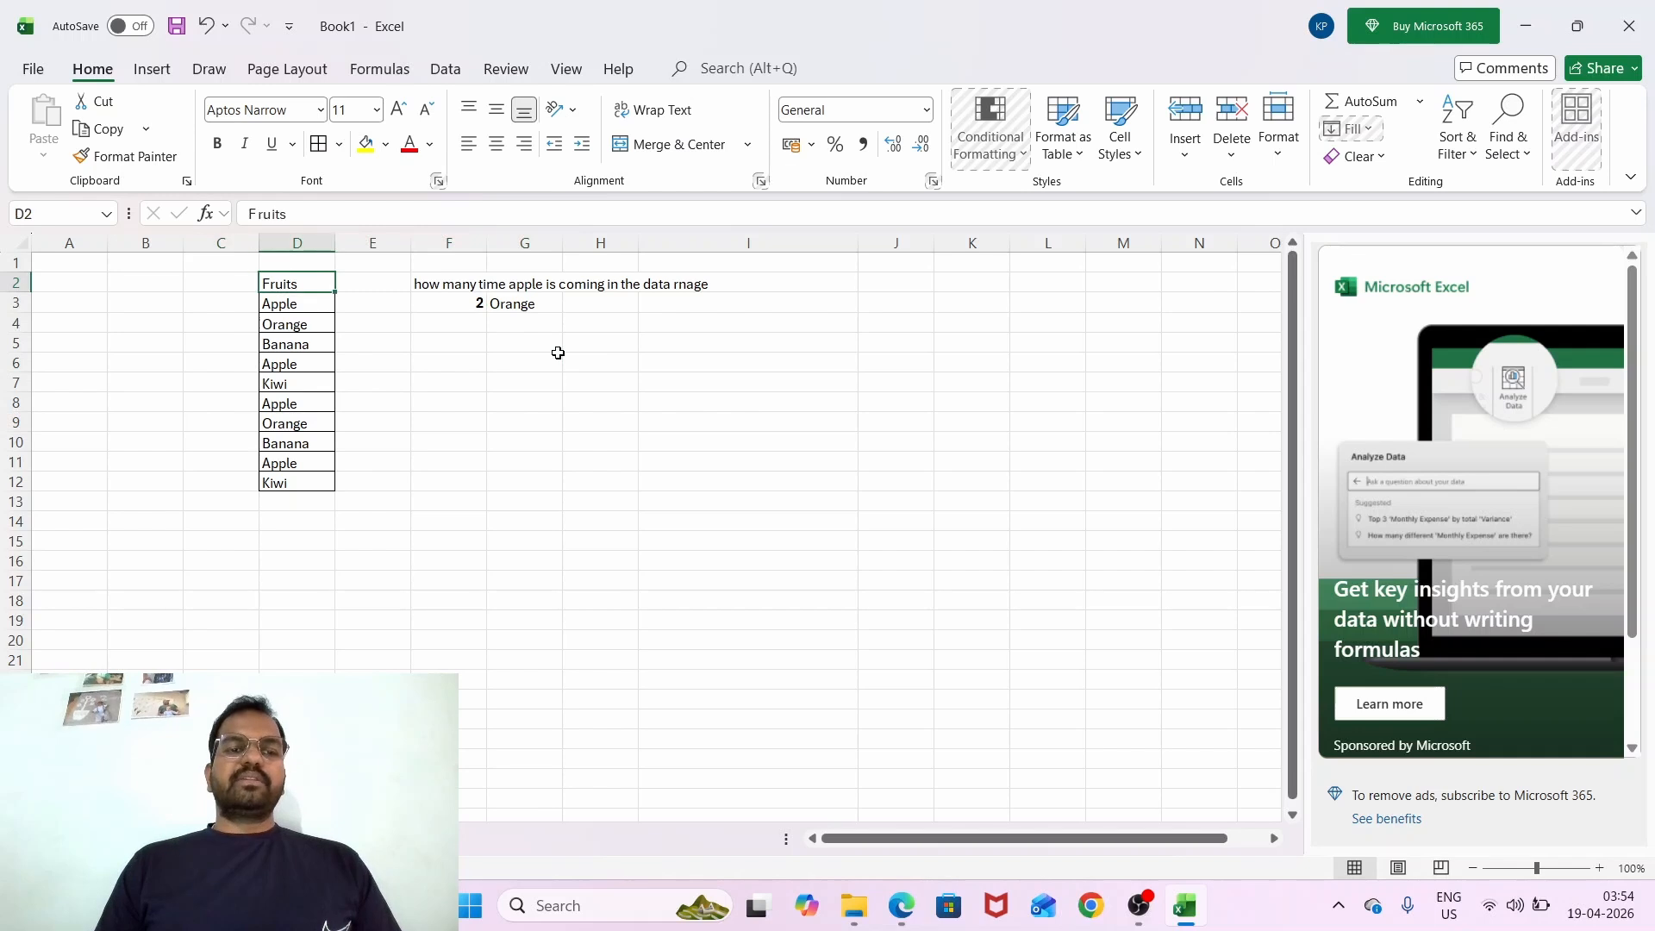
{"action": "key", "text": "shift+Right"}
{"action": "key", "text": "shift+Right"}
{"action": "key", "text": "shift+Right"}
{"action": "key", "text": "shift+Right"}
{"action": "key", "text": "shift+Down"}
{"action": "key", "text": "shift+Down"}
{"action": "key", "text": "shift+Down"}
{"action": "key", "text": "shift+Down"}
{"action": "key", "text": "shift+Down"}
{"action": "key", "text": "shift+Down"}
{"action": "key", "text": "shift+Down"}
{"action": "key", "text": "Return"}
Insert three blank columns at column B, shifting the fruit list and its COUNTIF cells across.
{"action": "key", "text": "Return"}
{"action": "key", "text": "Up"}
{"action": "key", "text": "Up"}
{"action": "key", "text": "Left"}
{"action": "key", "text": "Left"}
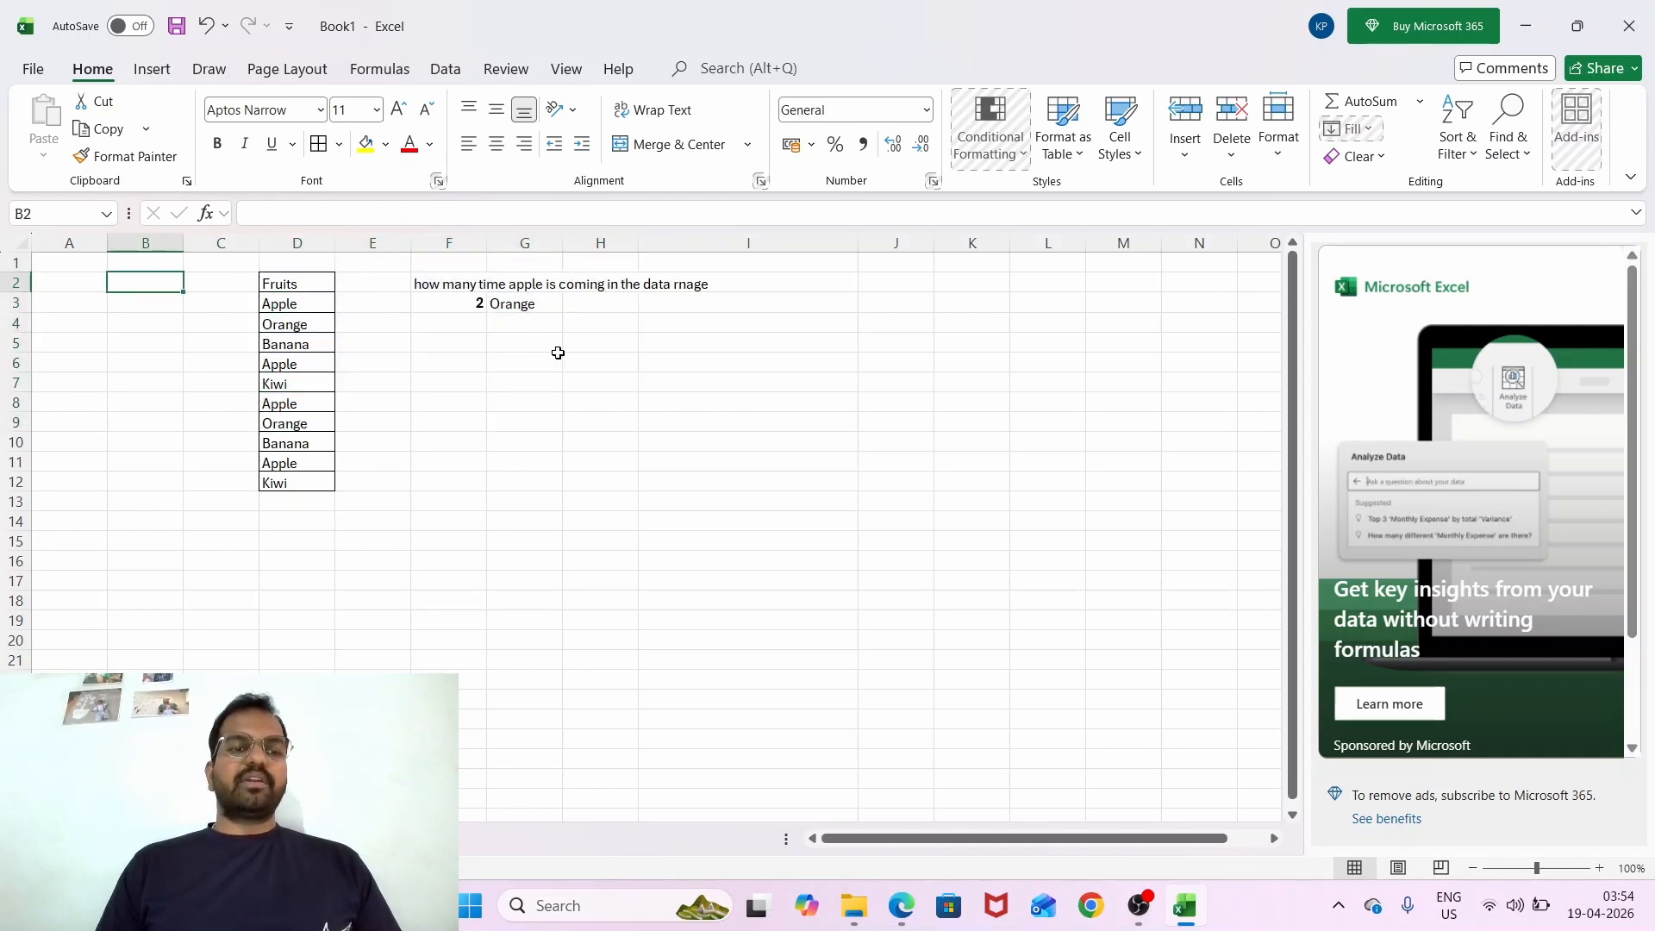
{"action": "key", "text": "ctrl+shift+Down"}
{"action": "key", "text": "ctrl+space"}
{"action": "key", "text": "ctrl+shift+plus"}
{"action": "key", "text": "ctrl+shift+plus"}
{"action": "key", "text": "ctrl+shift+plus"}
Enter the heading Number in cell C2 and the formula =RANDBETWEEN(10, 1000) in C3.
{"action": "key", "text": "Right"}
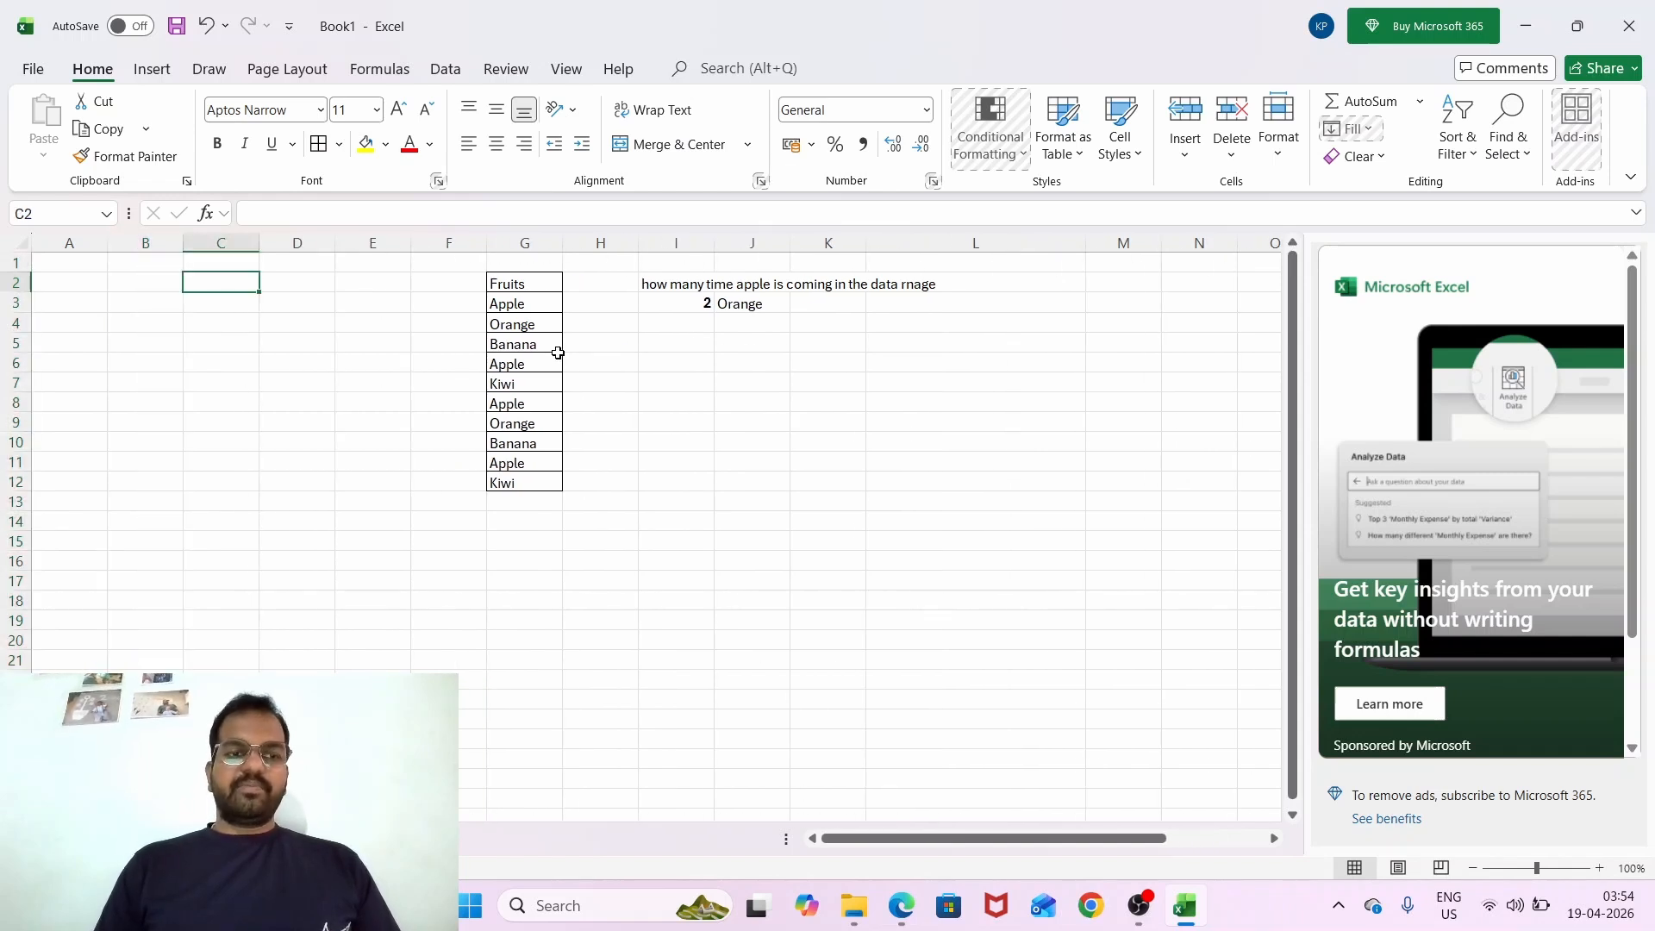
{"action": "type", "text": "Number"}
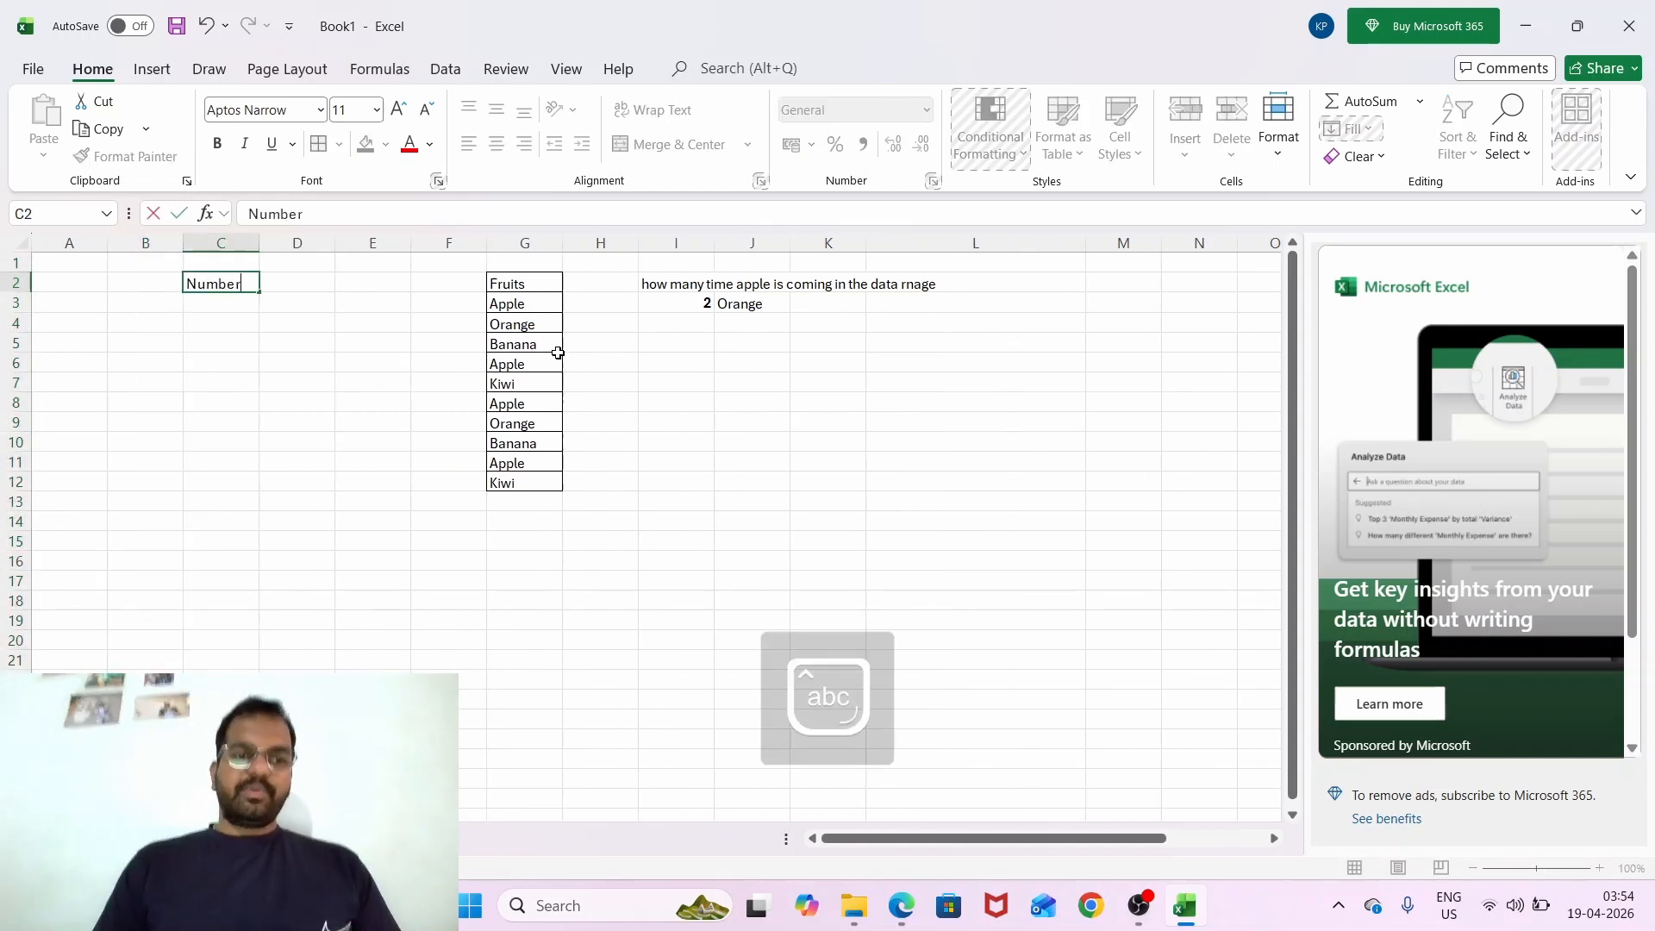
{"action": "key", "text": "Return"}
{"action": "type", "text": "=rand"}
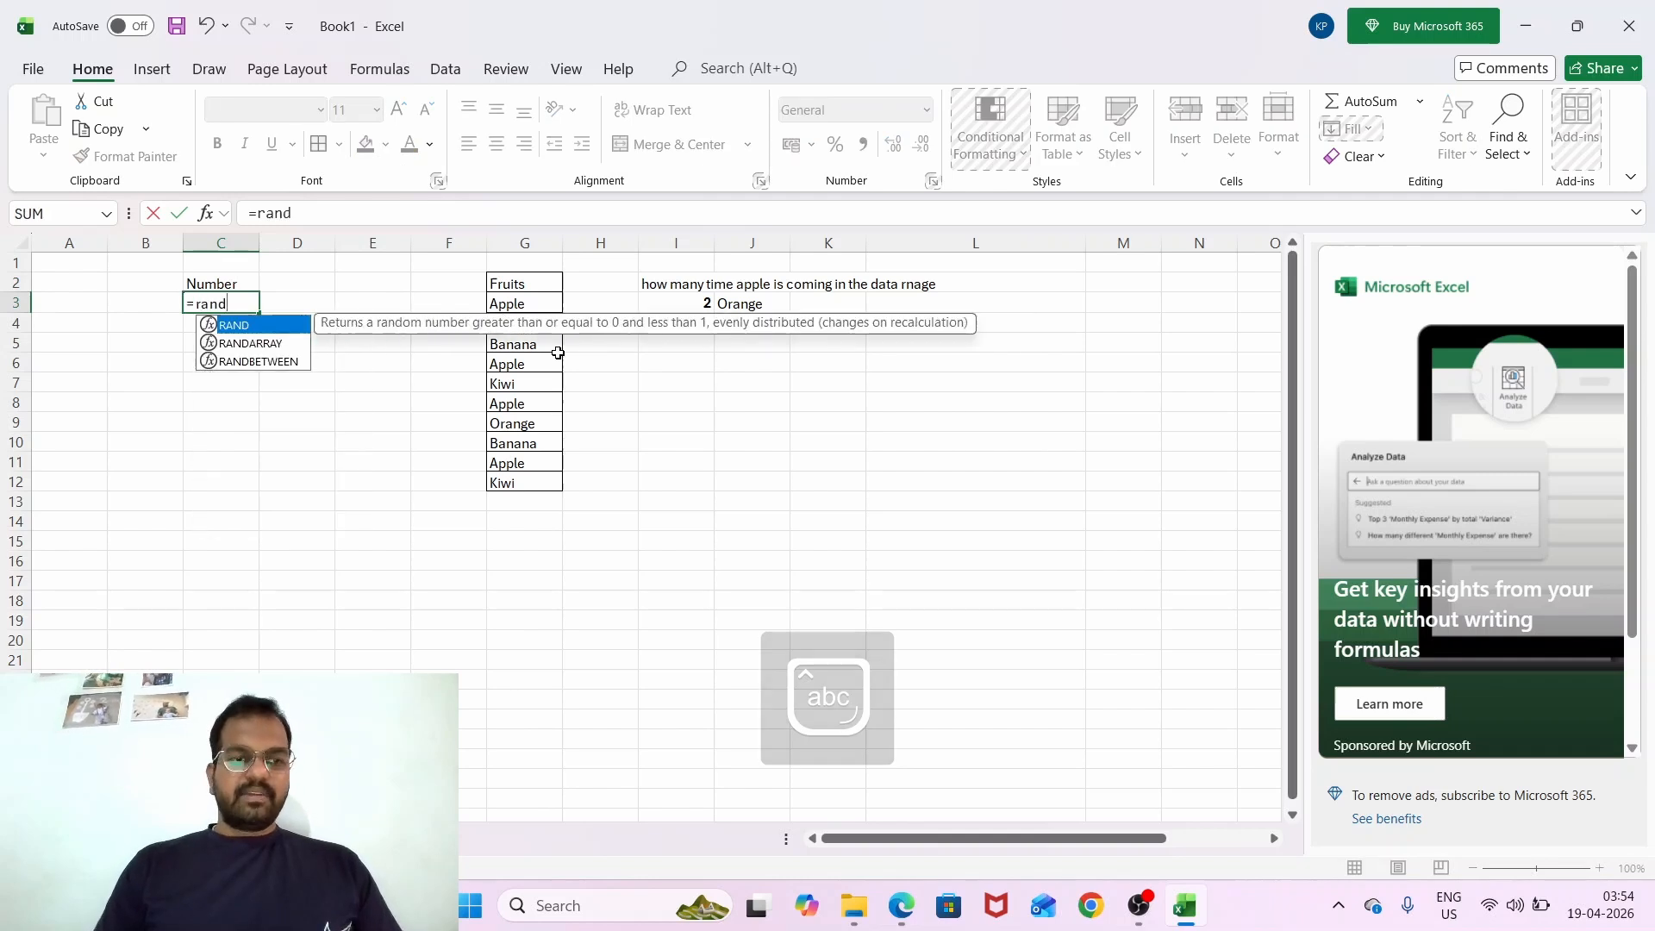
{"action": "key", "text": "Down"}
{"action": "key", "text": "Down"}
{"action": "key", "text": "Tab"}
{"action": "type", "text": "10, 1000"}
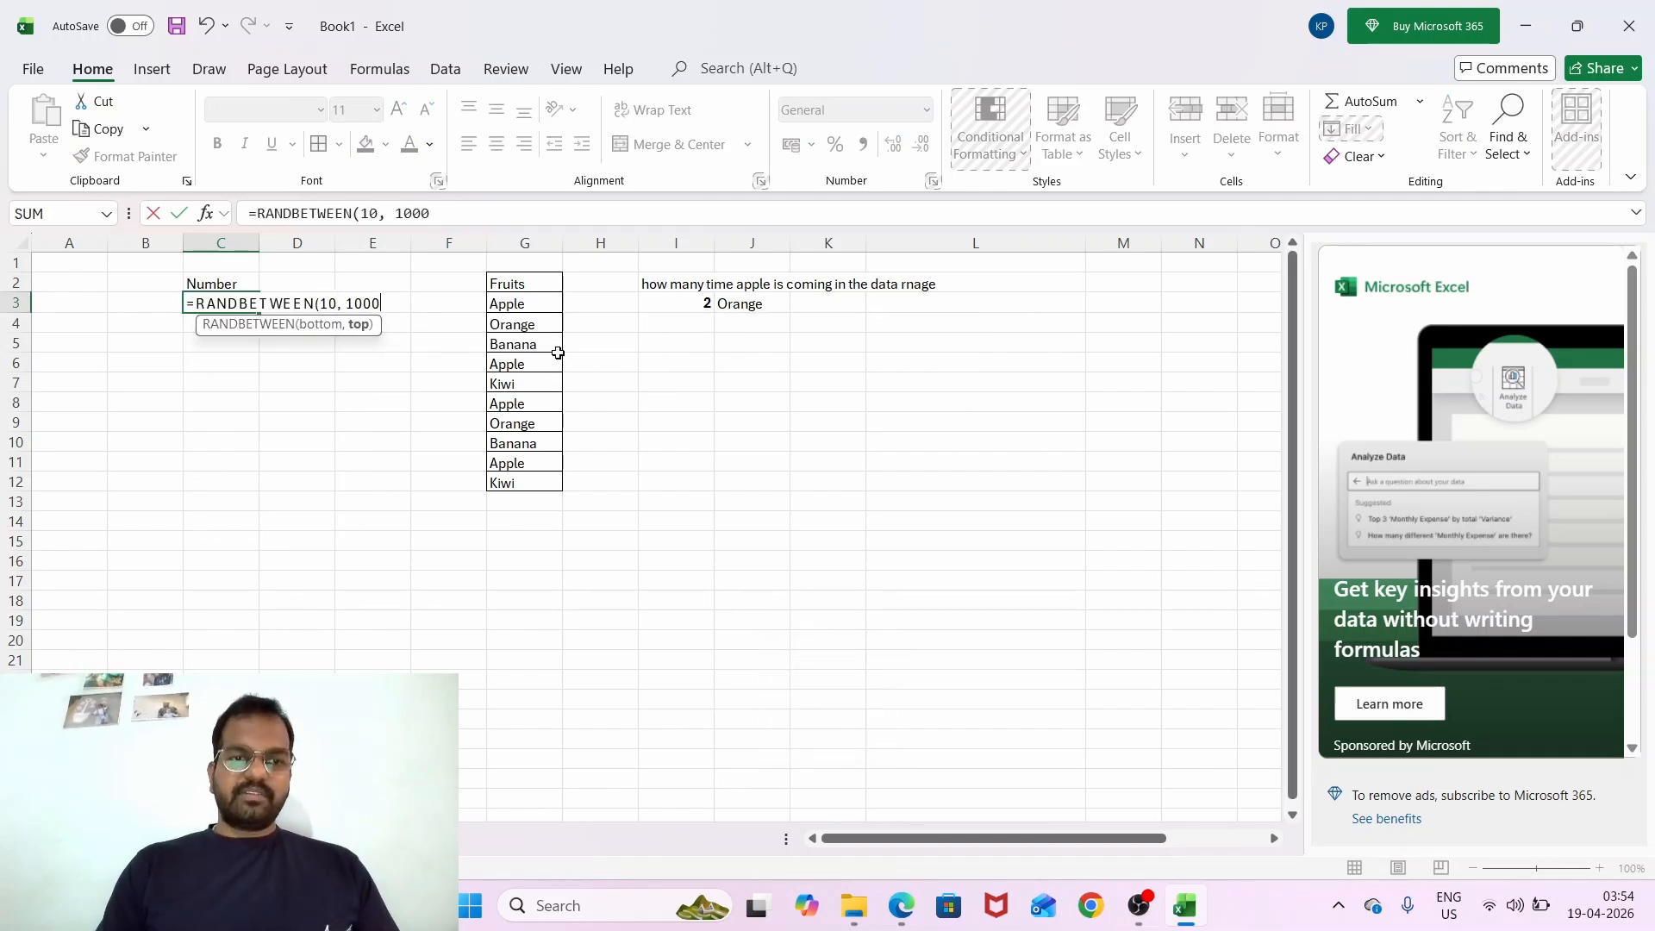
{"action": "type", "text": ")"}
{"action": "key", "text": "ctrl+Return"}
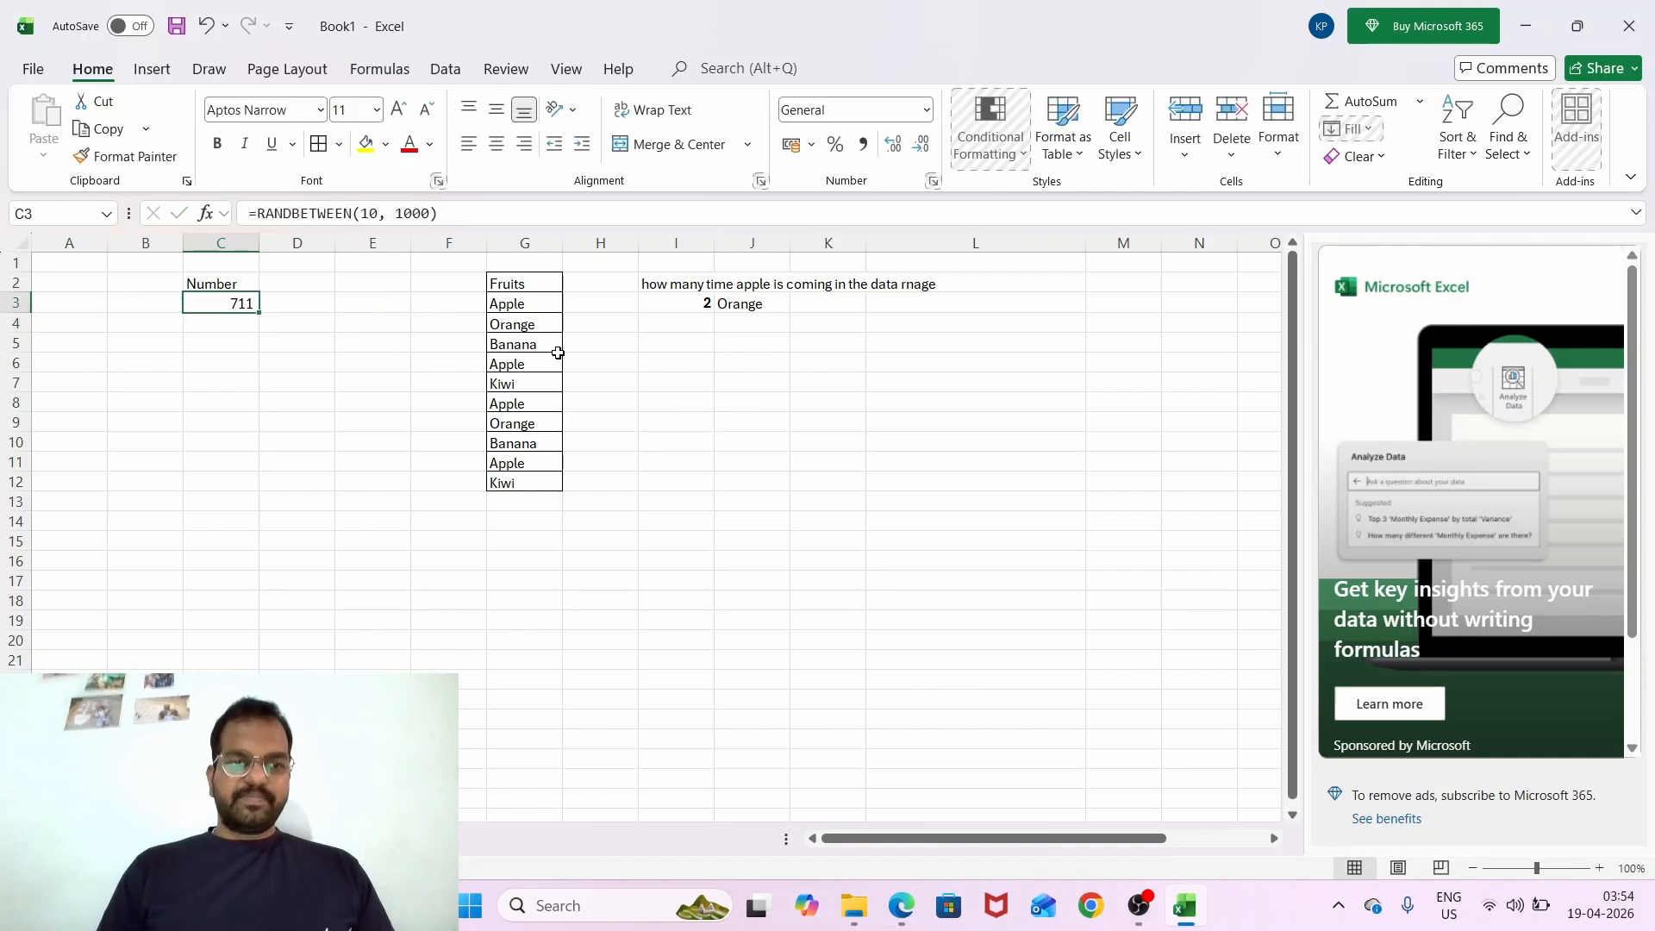
Fill the RANDBETWEEN formula from C3 down through C21.
{"action": "key", "text": "shift+Down"}
{"action": "key", "text": "shift+Down"}
{"action": "key", "text": "shift+Down"}
{"action": "key", "text": "shift+Down"}
{"action": "key", "text": "shift+Down"}
{"action": "key", "text": "shift+Down"}
{"action": "key", "text": "shift+Down"}
{"action": "key", "text": "shift+Down"}
{"action": "key", "text": "shift+Down"}
{"action": "key", "text": "shift+Down"}
{"action": "key", "text": "shift+Down"}
{"action": "key", "text": "shift+Down"}
{"action": "key", "text": "shift+Down"}
{"action": "key", "text": "shift+Down"}
{"action": "key", "text": "shift+Down"}
{"action": "key", "text": "shift+Down"}
{"action": "key", "text": "shift+Down"}
{"action": "key", "text": "shift+Down"}
{"action": "key", "text": "ctrl+d"}
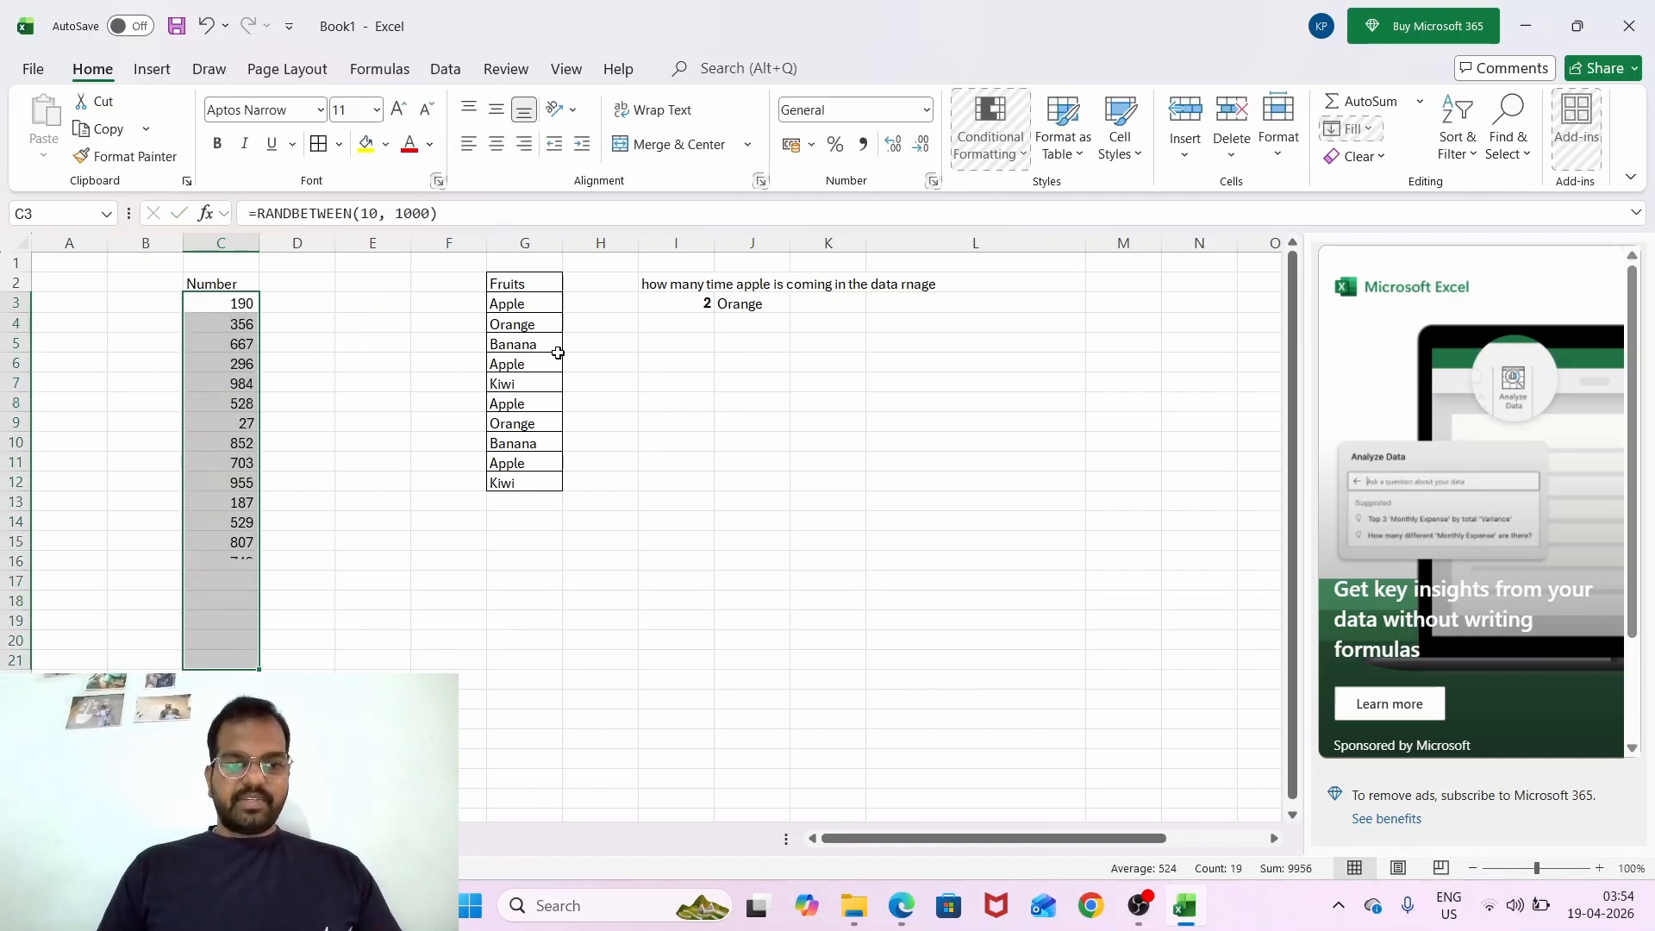
Replace the random-number formulas in C3:C21 with their static values using Paste Special Values.
{"action": "key", "text": "ctrl+c"}
{"action": "key", "text": "ctrl+alt+v"}
{"action": "key", "text": "v"}
{"action": "key", "text": "Return"}
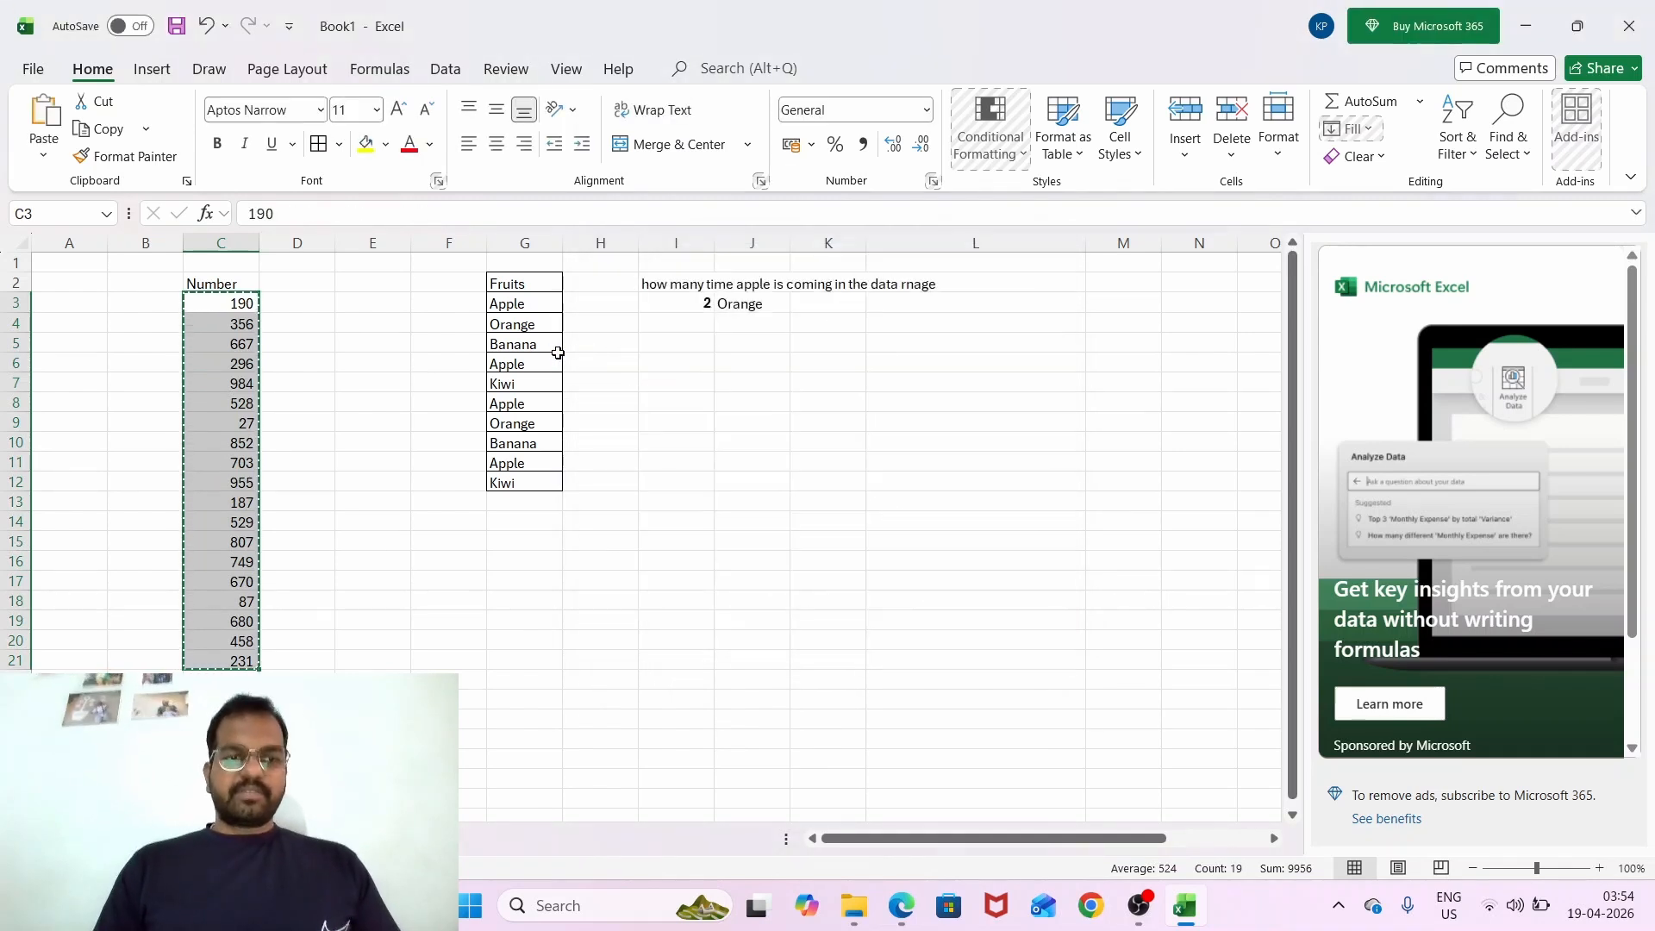
{"action": "key", "text": "Down"}
{"action": "key", "text": "Down"}
{"action": "key", "text": "ctrl+Up"}
{"action": "key", "text": "Right"}
{"action": "key", "text": "Down"}
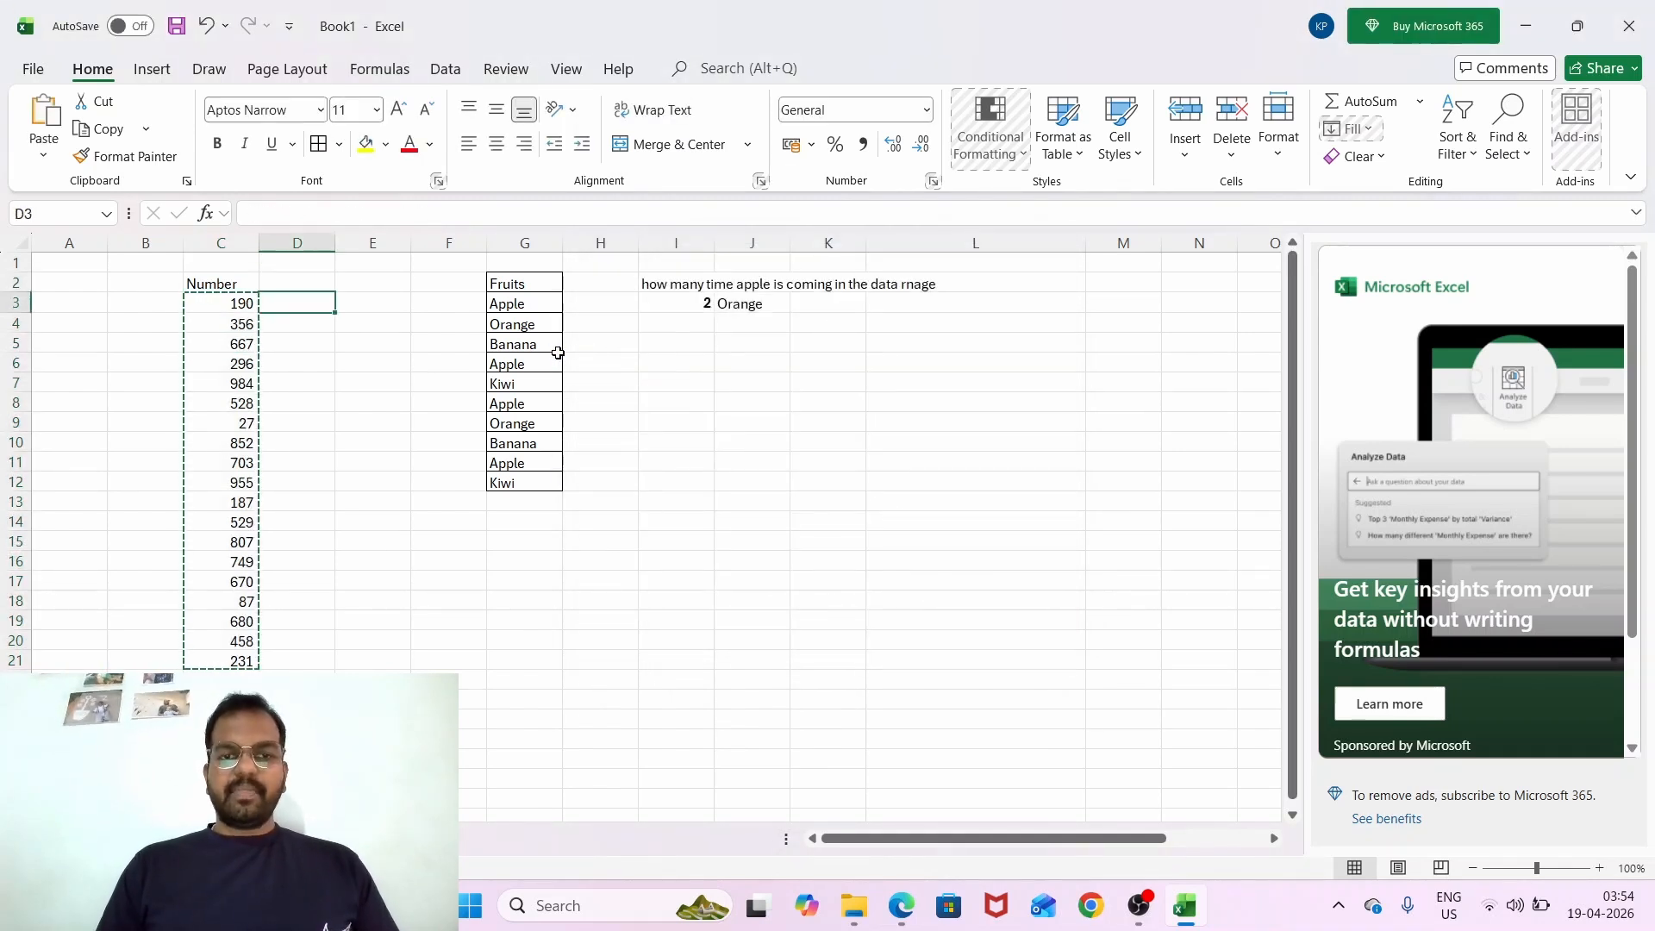
{"action": "key", "text": "Right"}
{"action": "key", "text": "Left"}
{"action": "key", "text": "Left"}
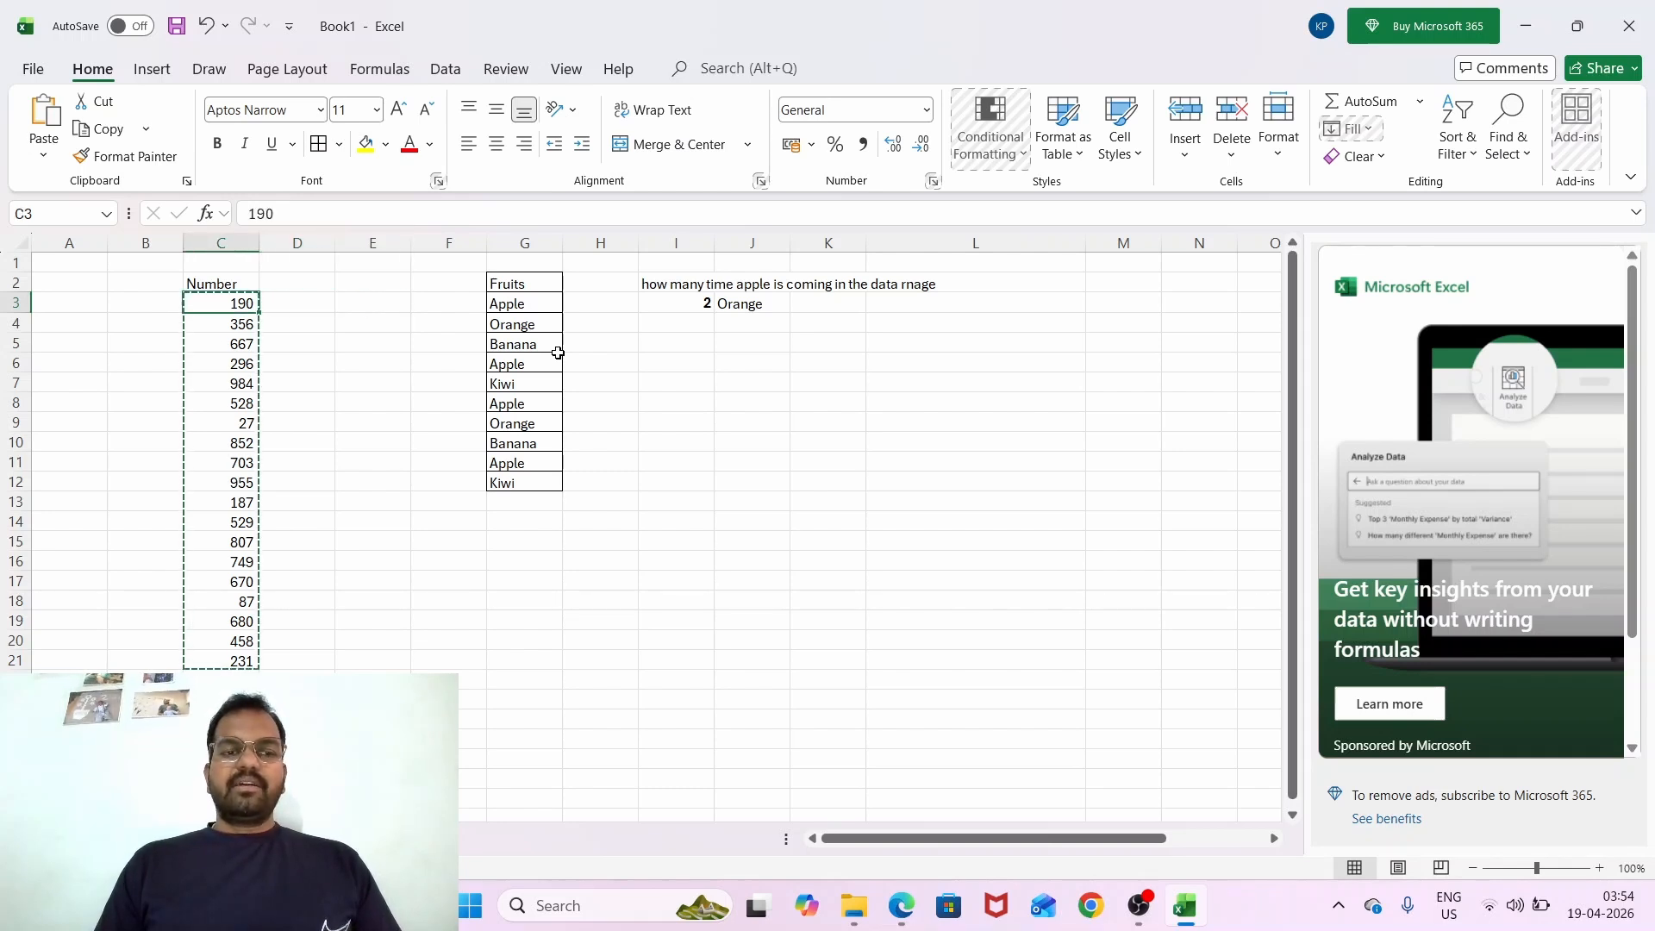
{"action": "key", "text": "Right"}
{"action": "key", "text": "Left"}
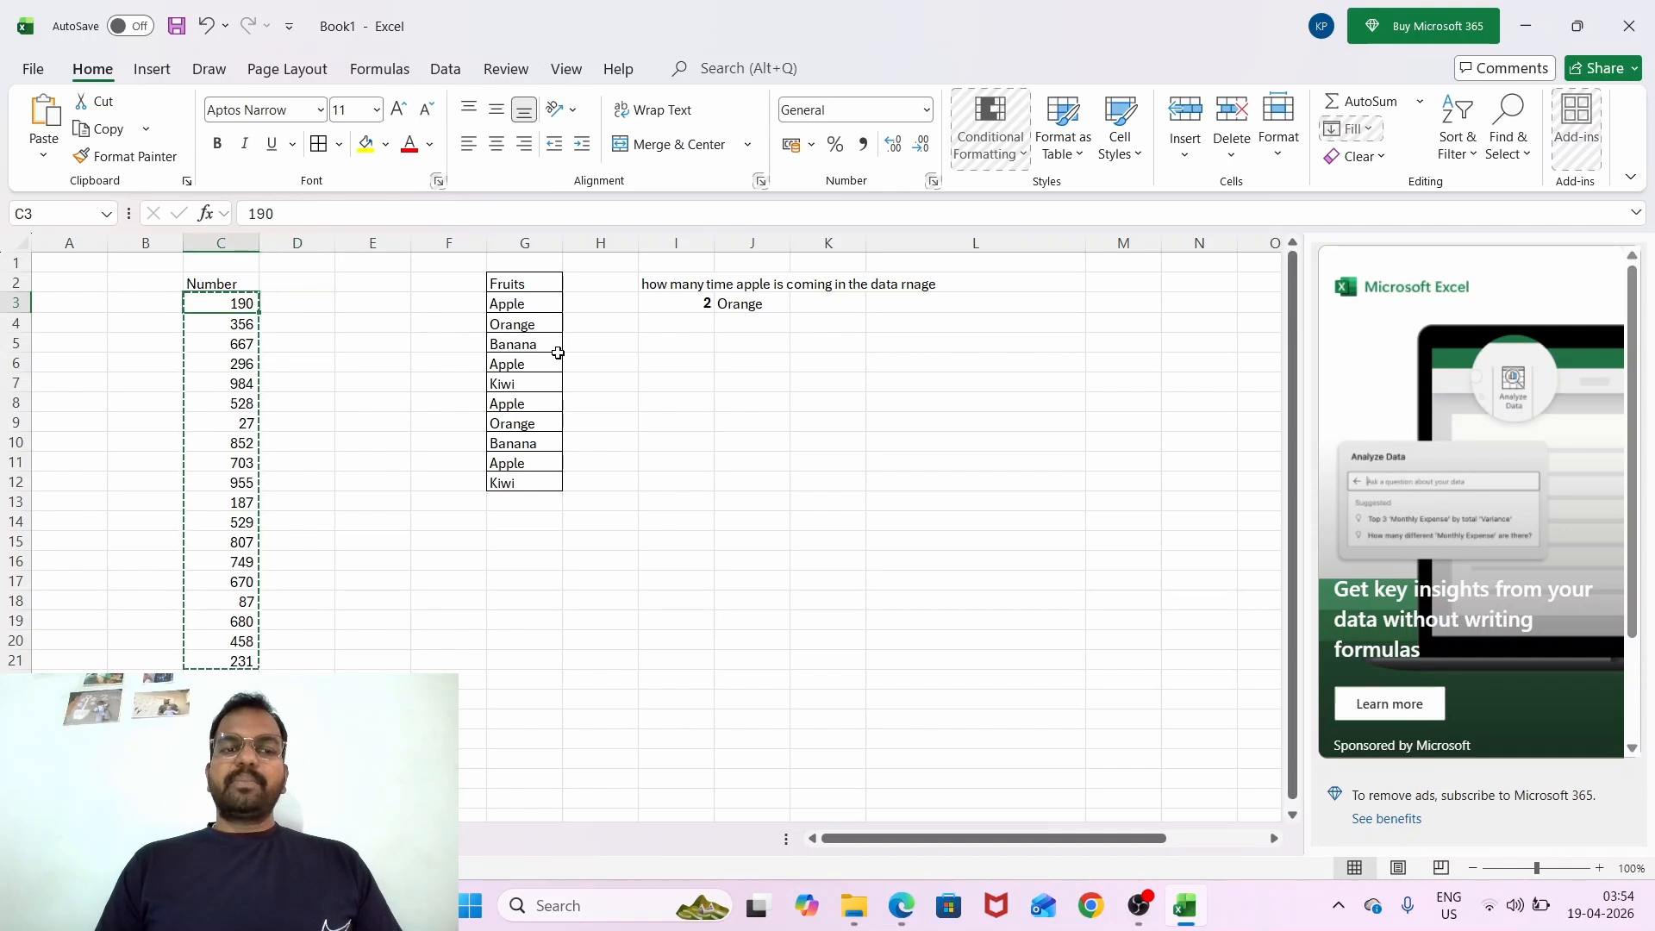
{"action": "key", "text": "Down"}
{"action": "key", "text": "Down"}
{"action": "key", "text": "Down"}
{"action": "key", "text": "Down"}
{"action": "key", "text": "Down"}
{"action": "key", "text": "Down"}
{"action": "key", "text": "Down"}
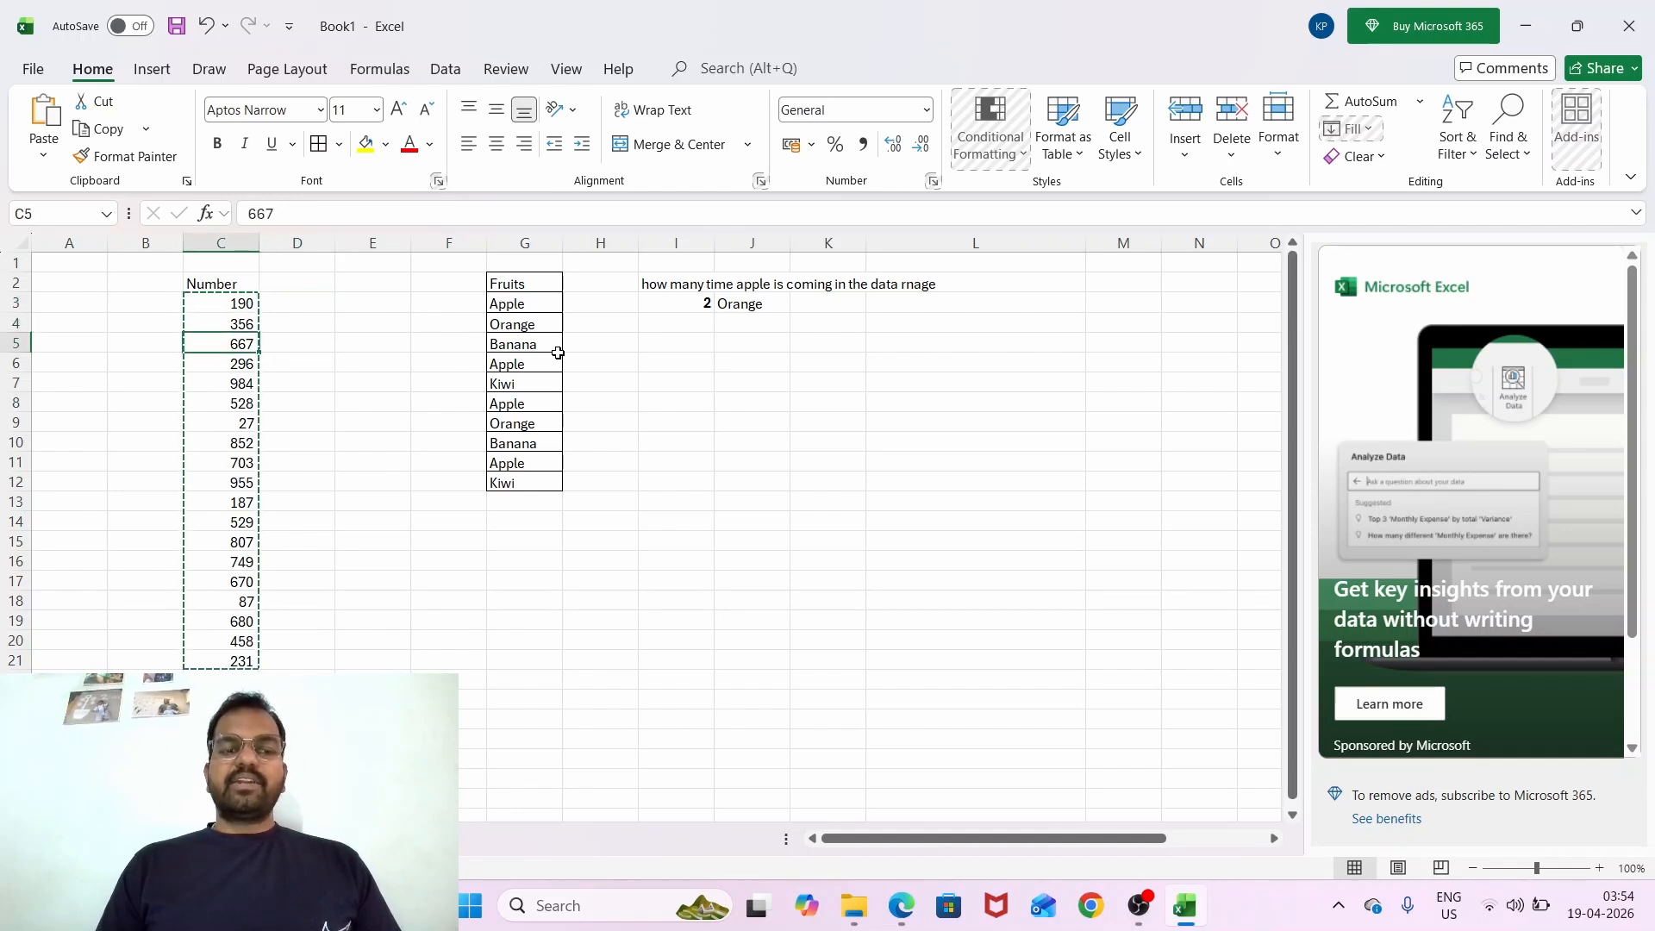
Filter the Number column for values greater than 500 and select the filtered numbers to check their count.
{"action": "key", "text": "ctrl+Up"}
{"action": "key", "text": "ctrl+shift+l"}
{"action": "key", "text": "alt+Down"}
{"action": "key", "text": "Down"}
{"action": "key", "text": "Down"}
{"action": "key", "text": "Down"}
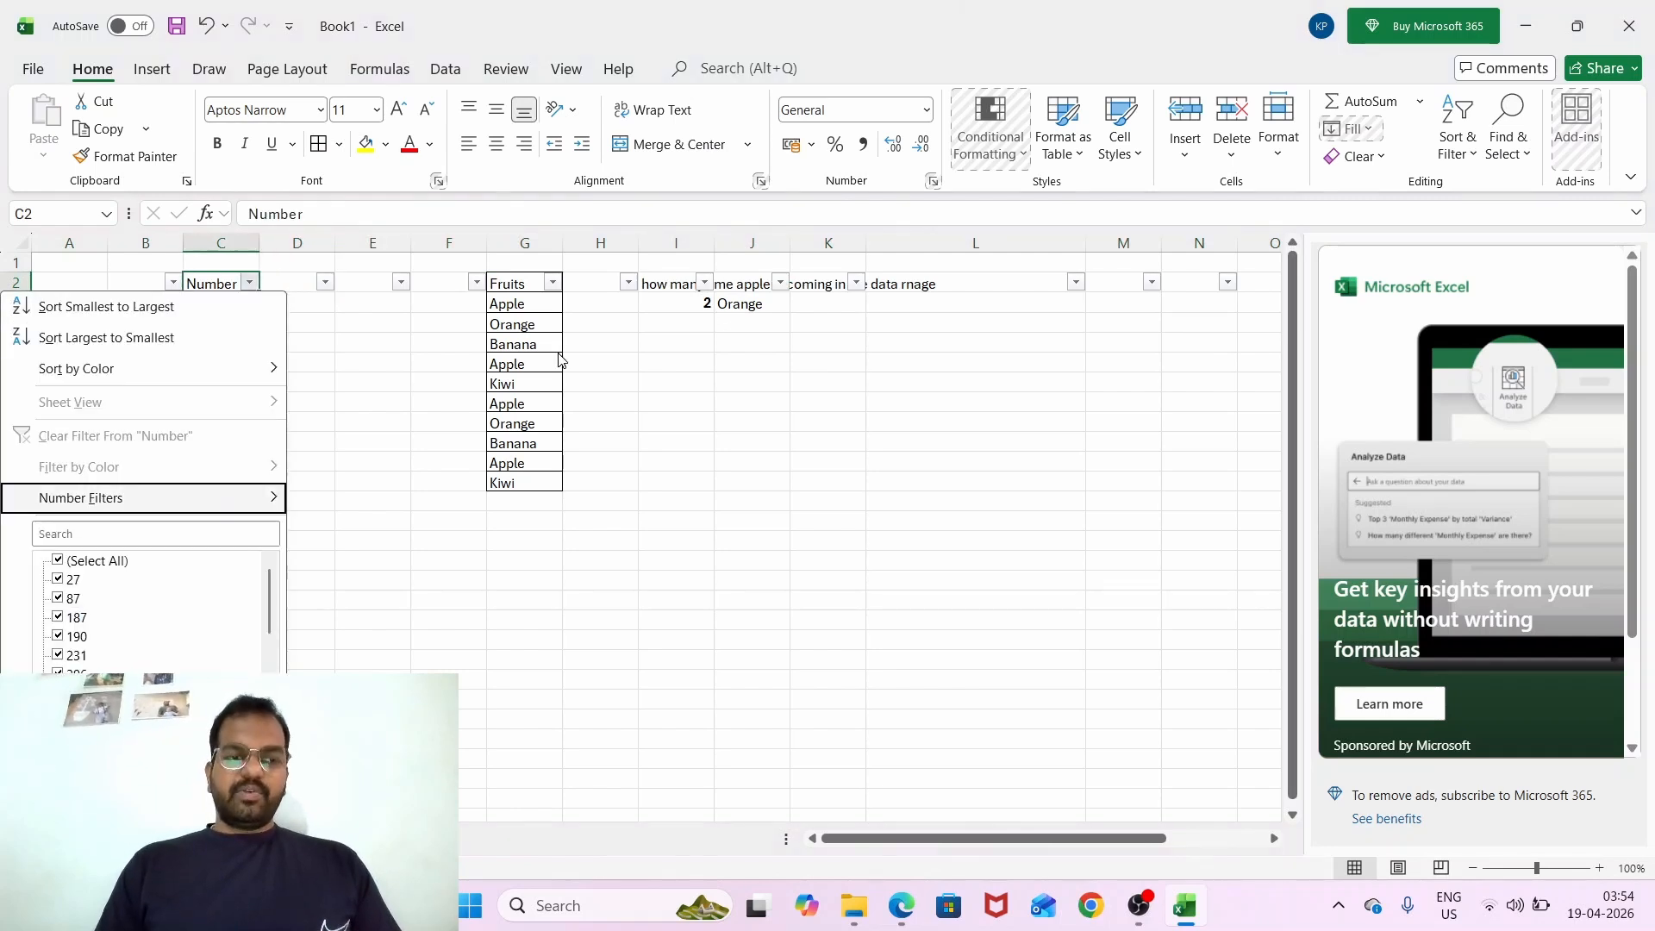
{"action": "key", "text": "Right"}
{"action": "key", "text": "Down"}
{"action": "key", "text": "Down"}
{"action": "key", "text": "Return"}
{"action": "type", "text": "5"}
{"action": "key", "text": "Return"}
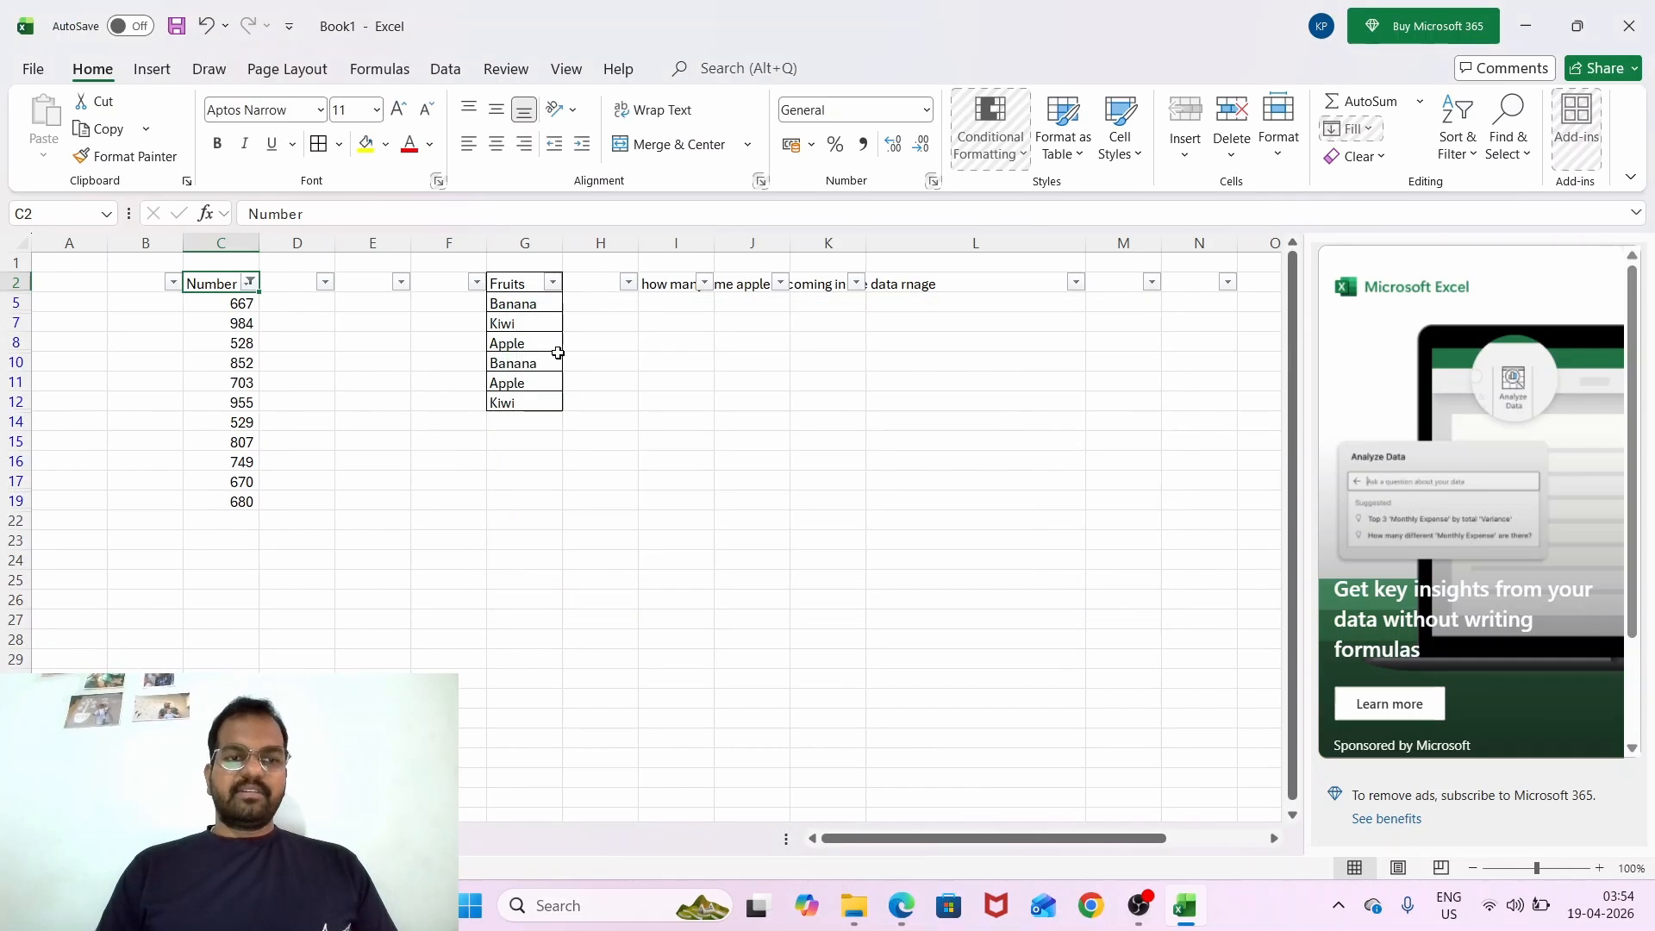
{"action": "key", "text": "Down"}
{"action": "key", "text": "ctrl+shift+Down"}
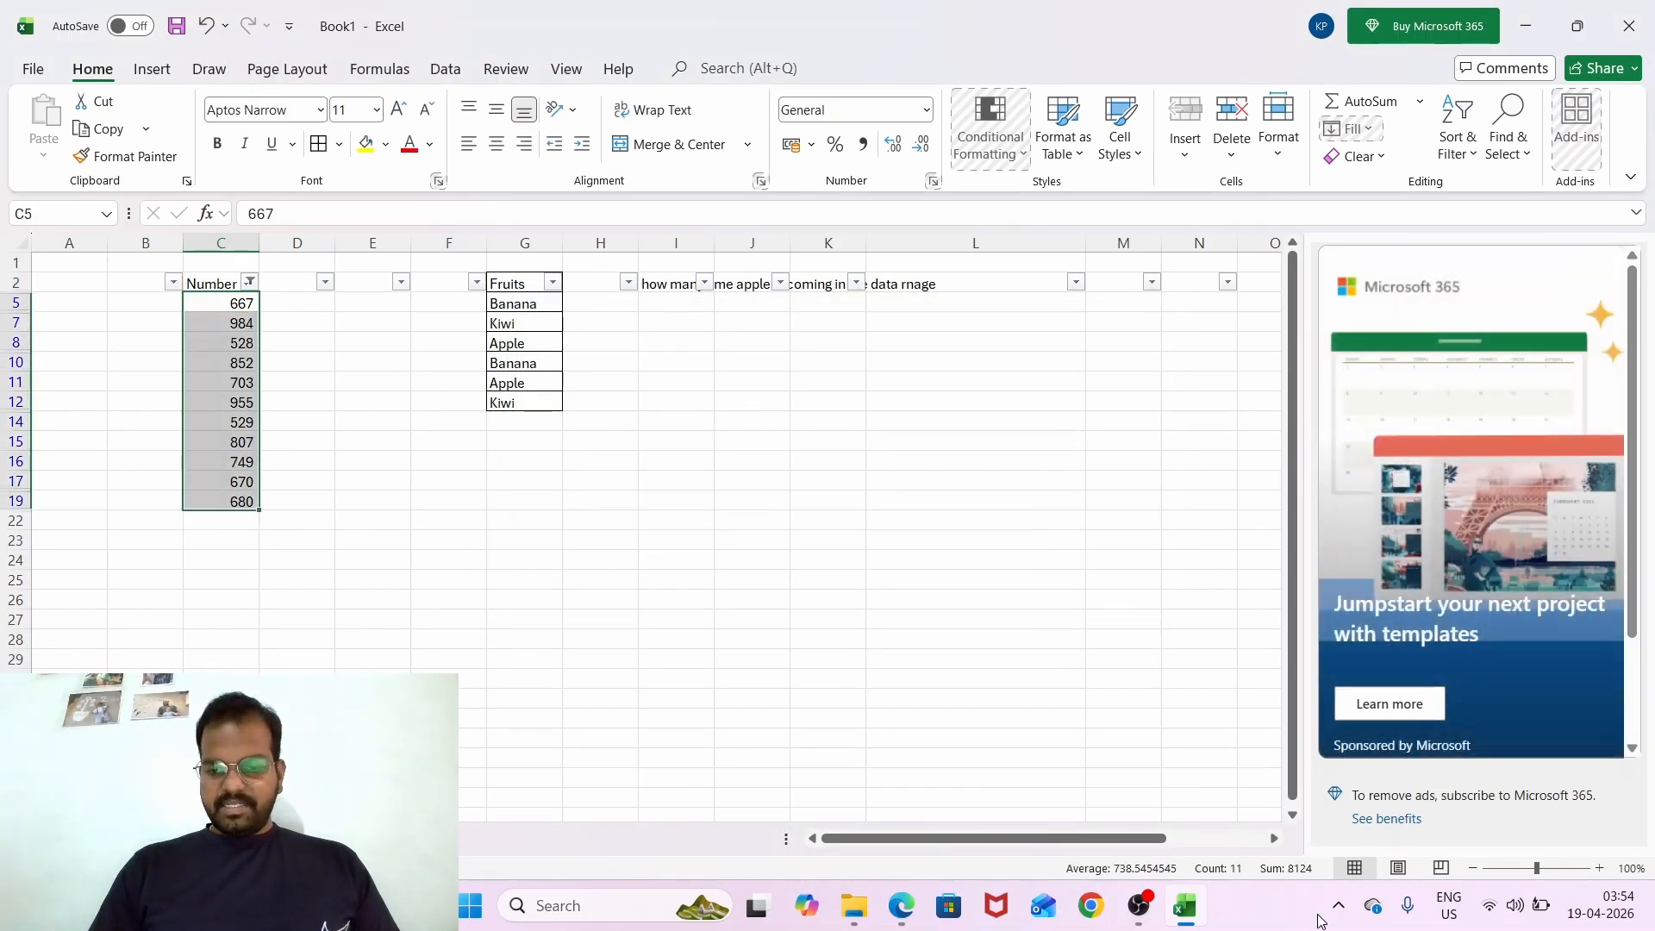
Remove the filter from the sheet so that all rows are shown.
{"action": "left_click", "coordinate": [244, 359]}
{"action": "key", "text": "Up"}
{"action": "key", "text": "Up"}
{"action": "key", "text": "Up"}
{"action": "key", "text": "Up"}
{"action": "key", "text": "ctrl+shift+l"}
Enter =COUNTIF(C:C,">500") in cell E2 and make the result bold.
{"action": "key", "text": "Right"}
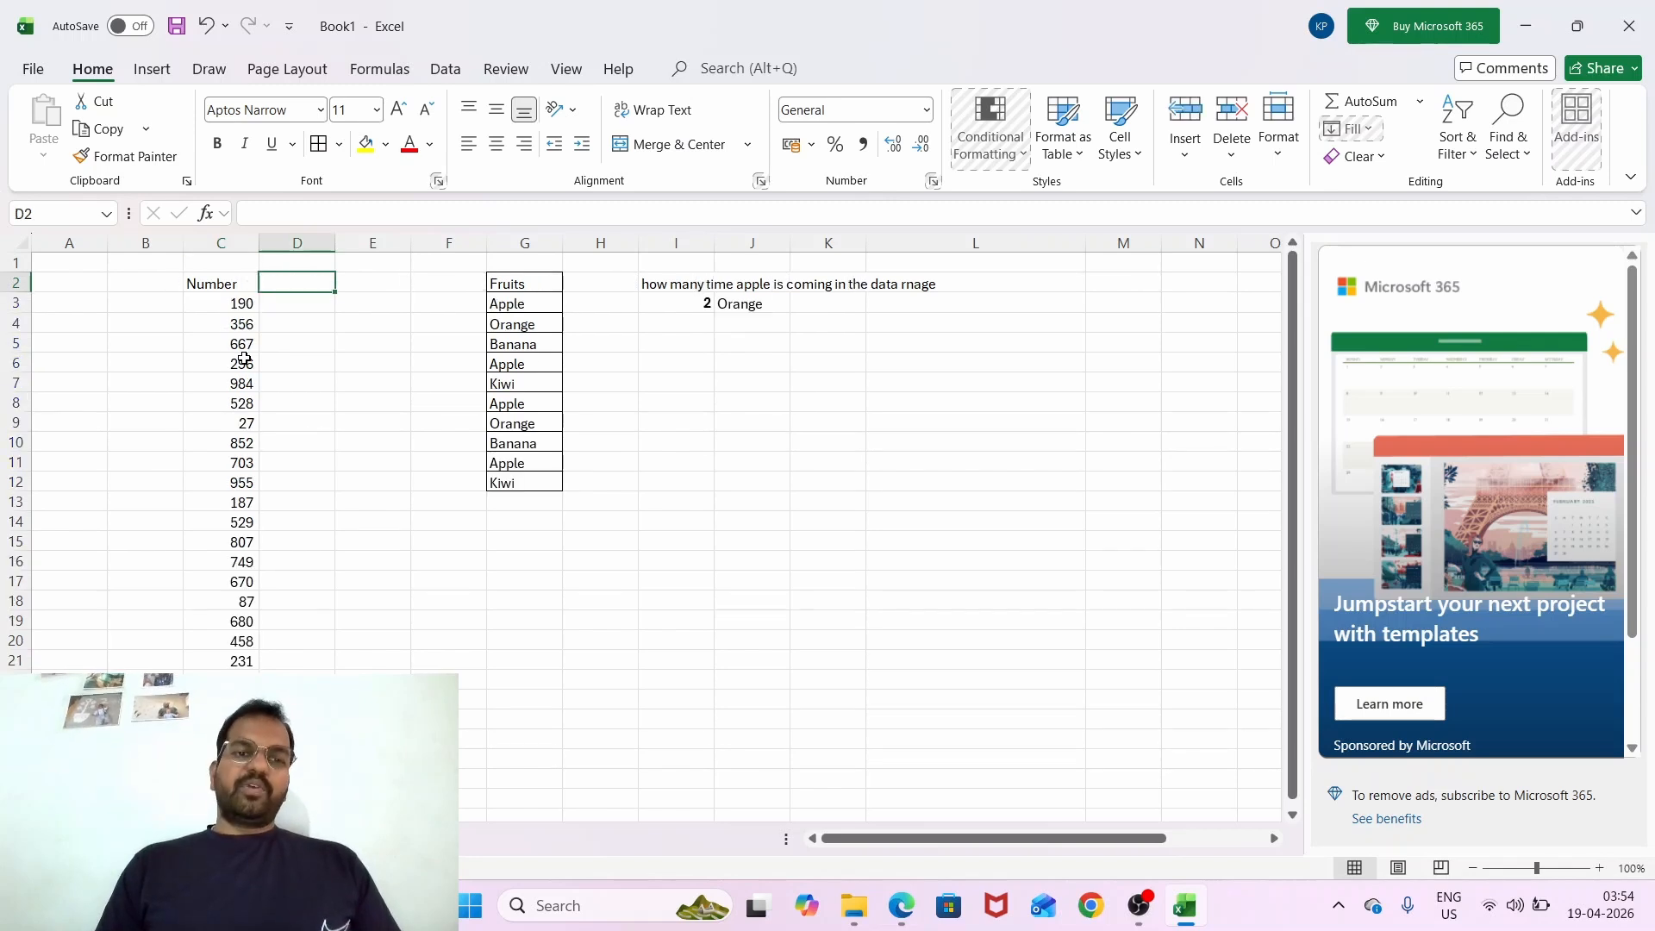
{"action": "key", "text": "Right"}
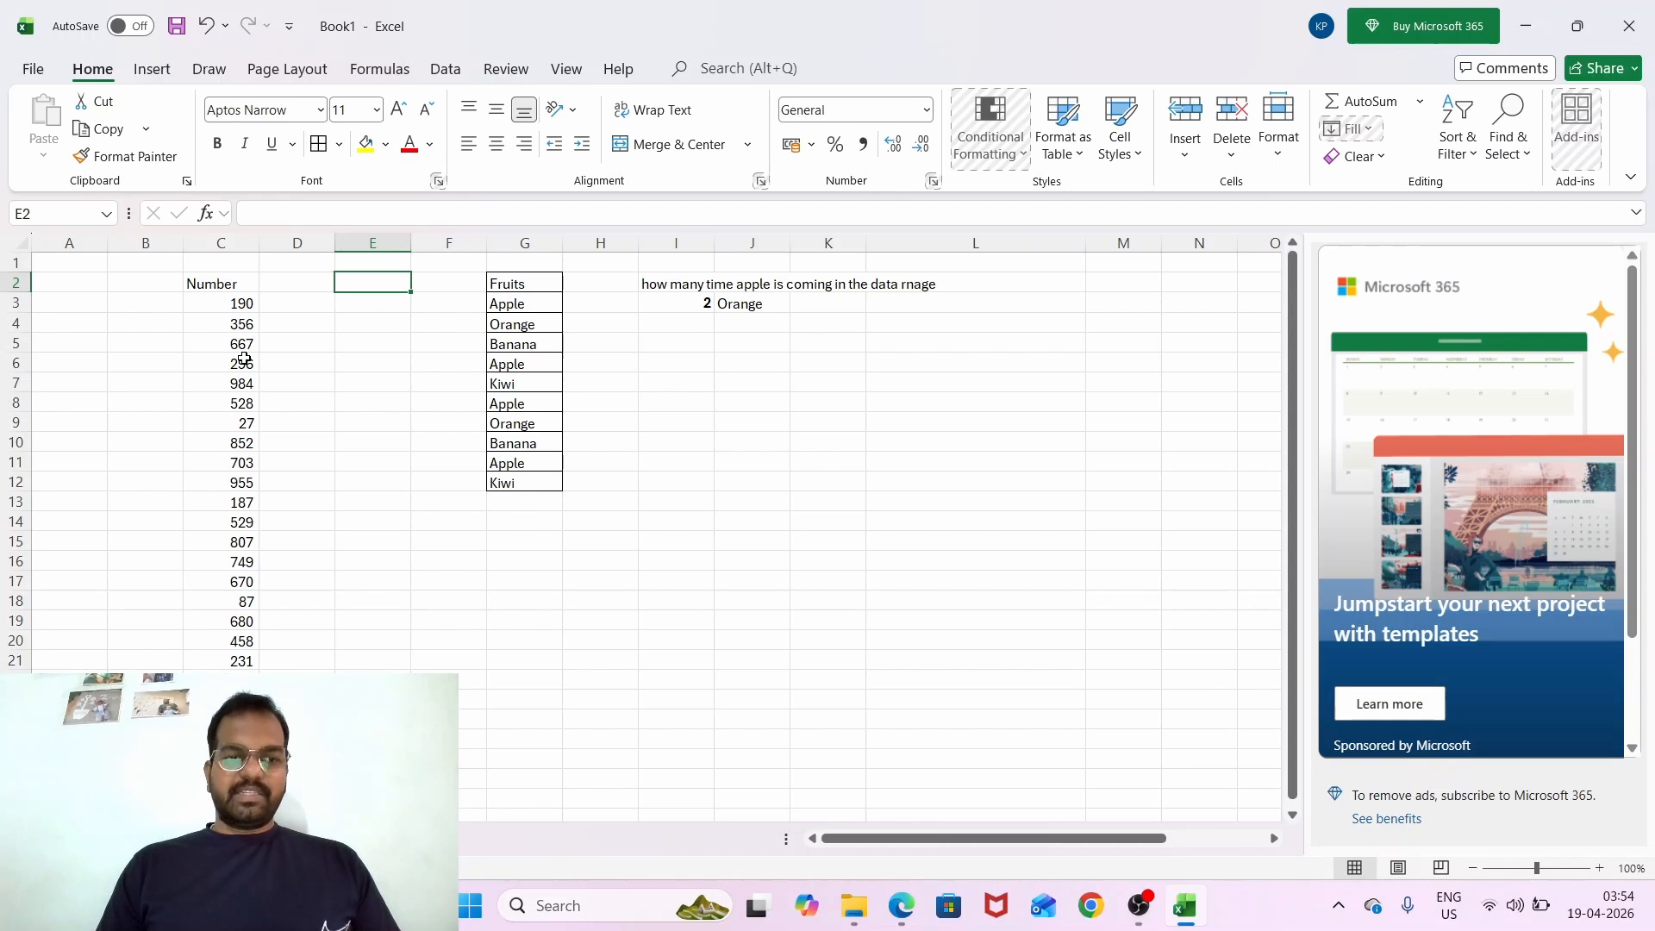
{"action": "type", "text": "=coun"}
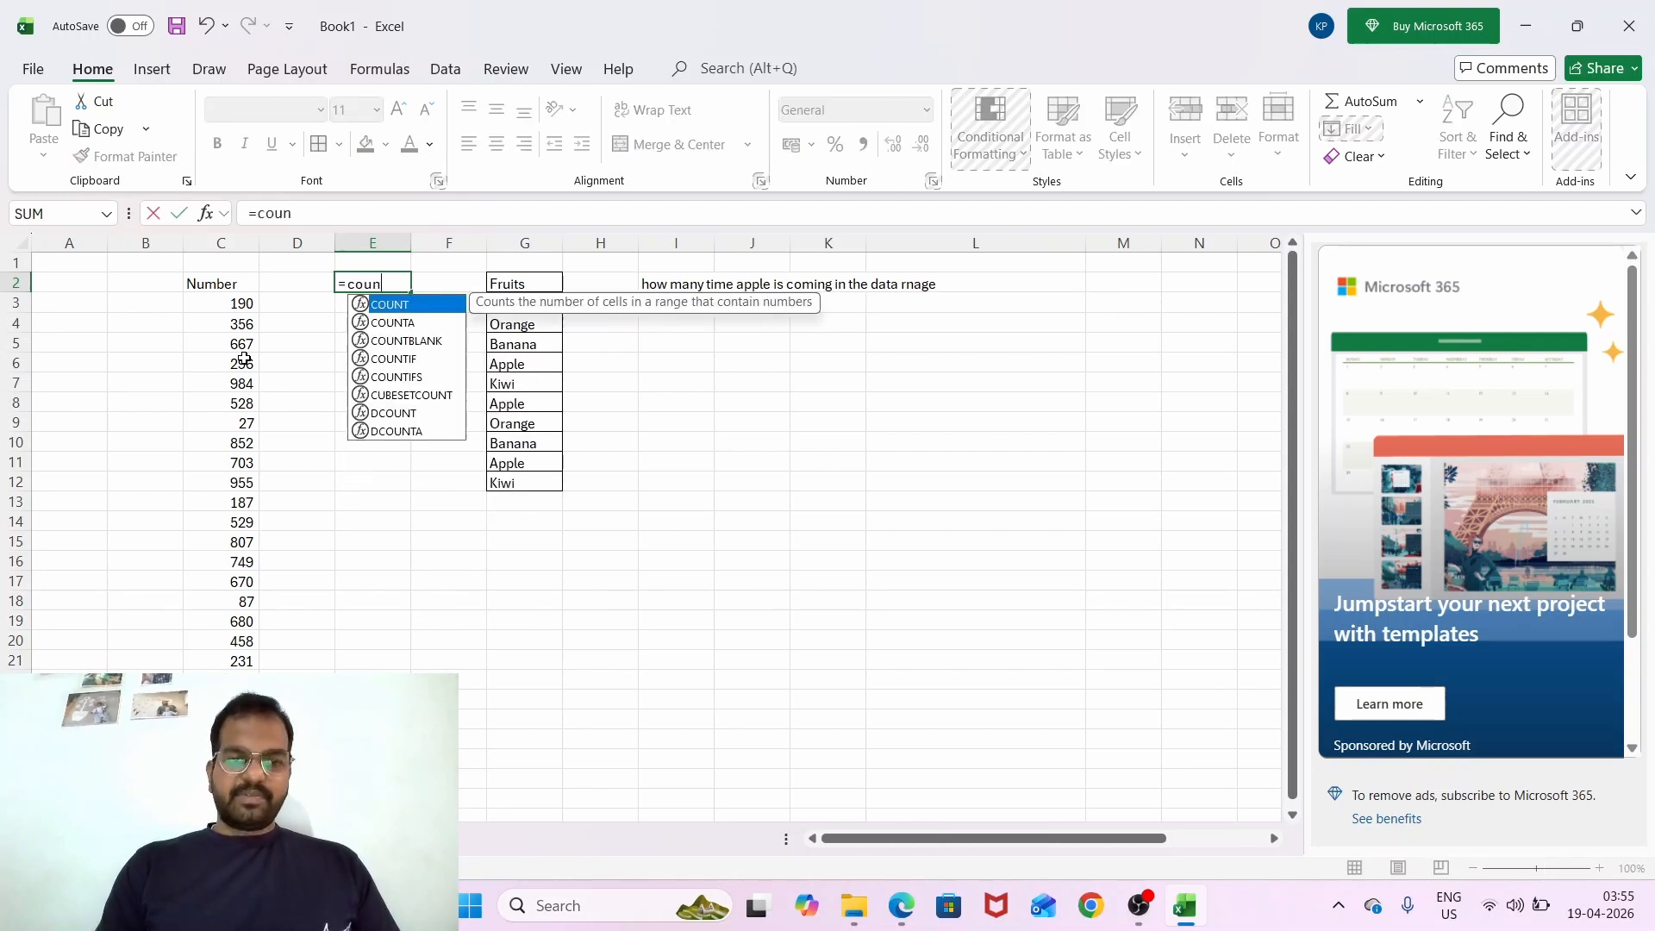
{"action": "type", "text": "t"}
{"action": "key", "text": "Down"}
{"action": "key", "text": "Down"}
{"action": "key", "text": "Down"}
{"action": "key", "text": "Tab"}
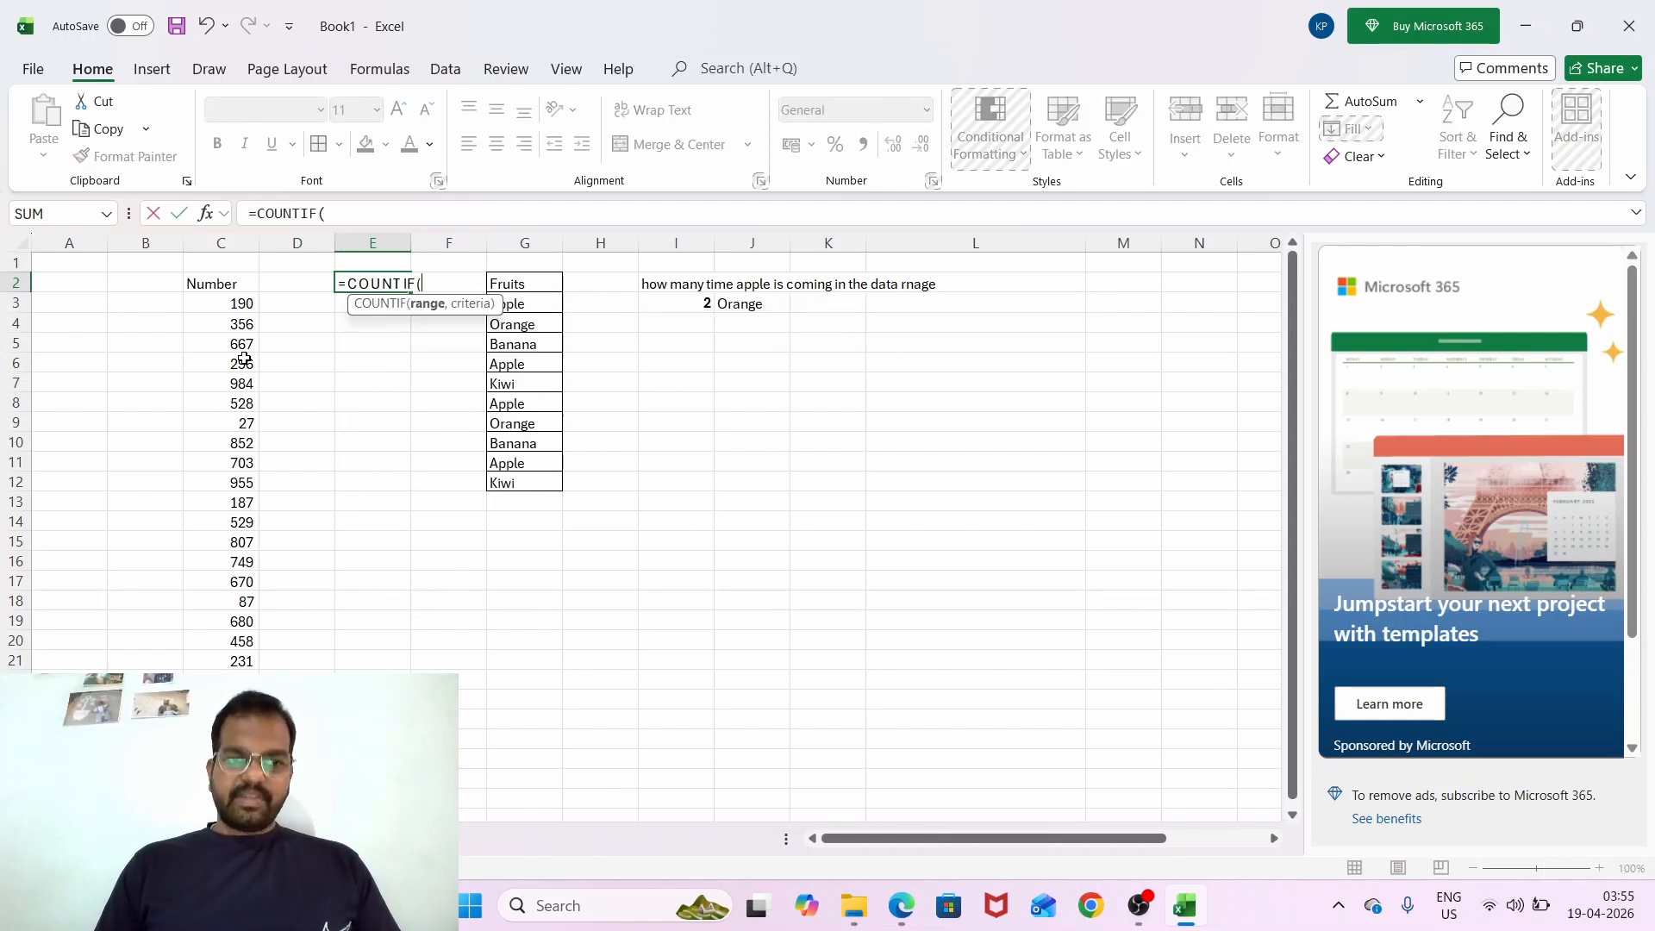
{"action": "left_click", "coordinate": [242, 255]}
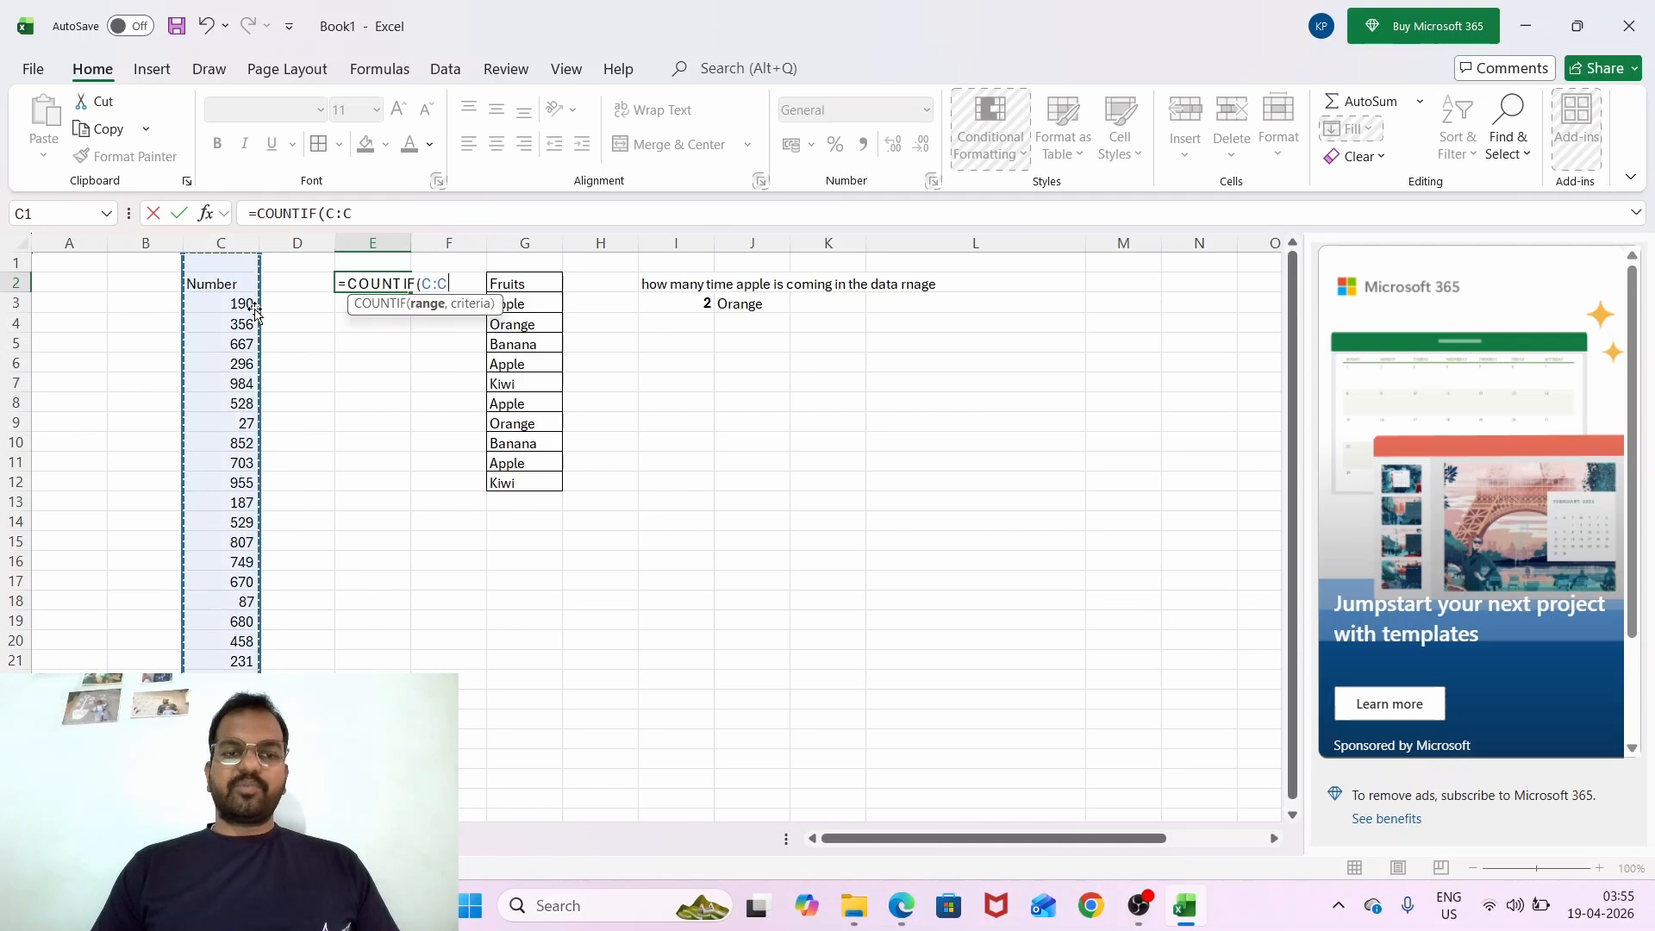
{"action": "type", "text": ",\">"}
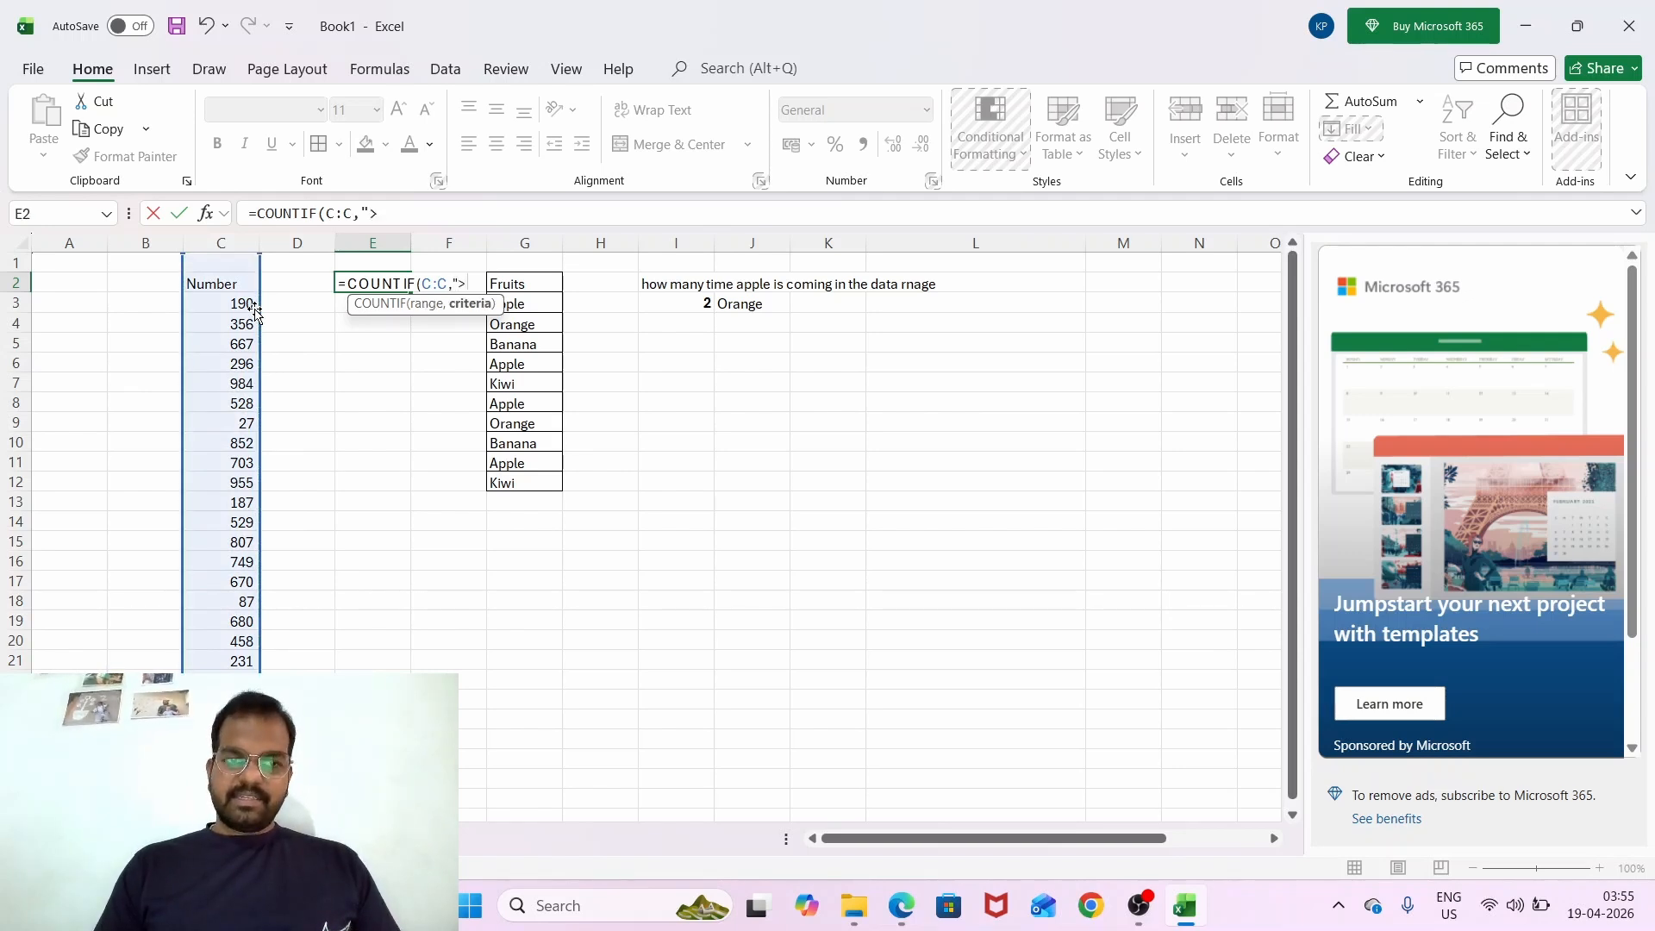
{"action": "type", "text": "500"}
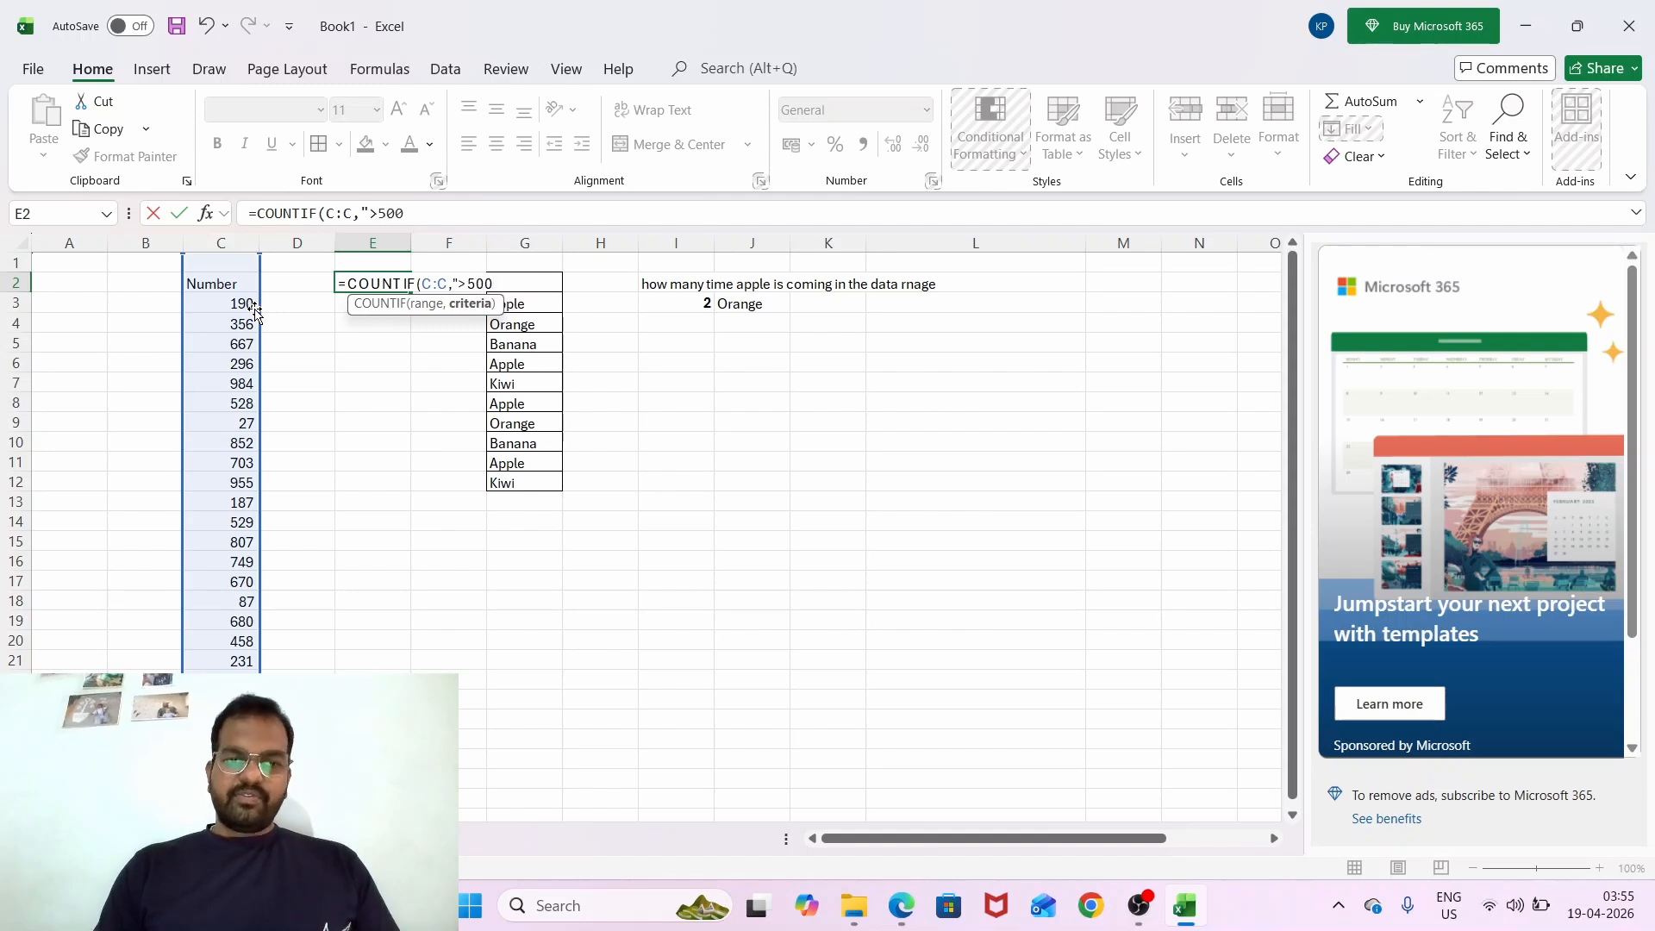
{"action": "type", "text": "\")"}
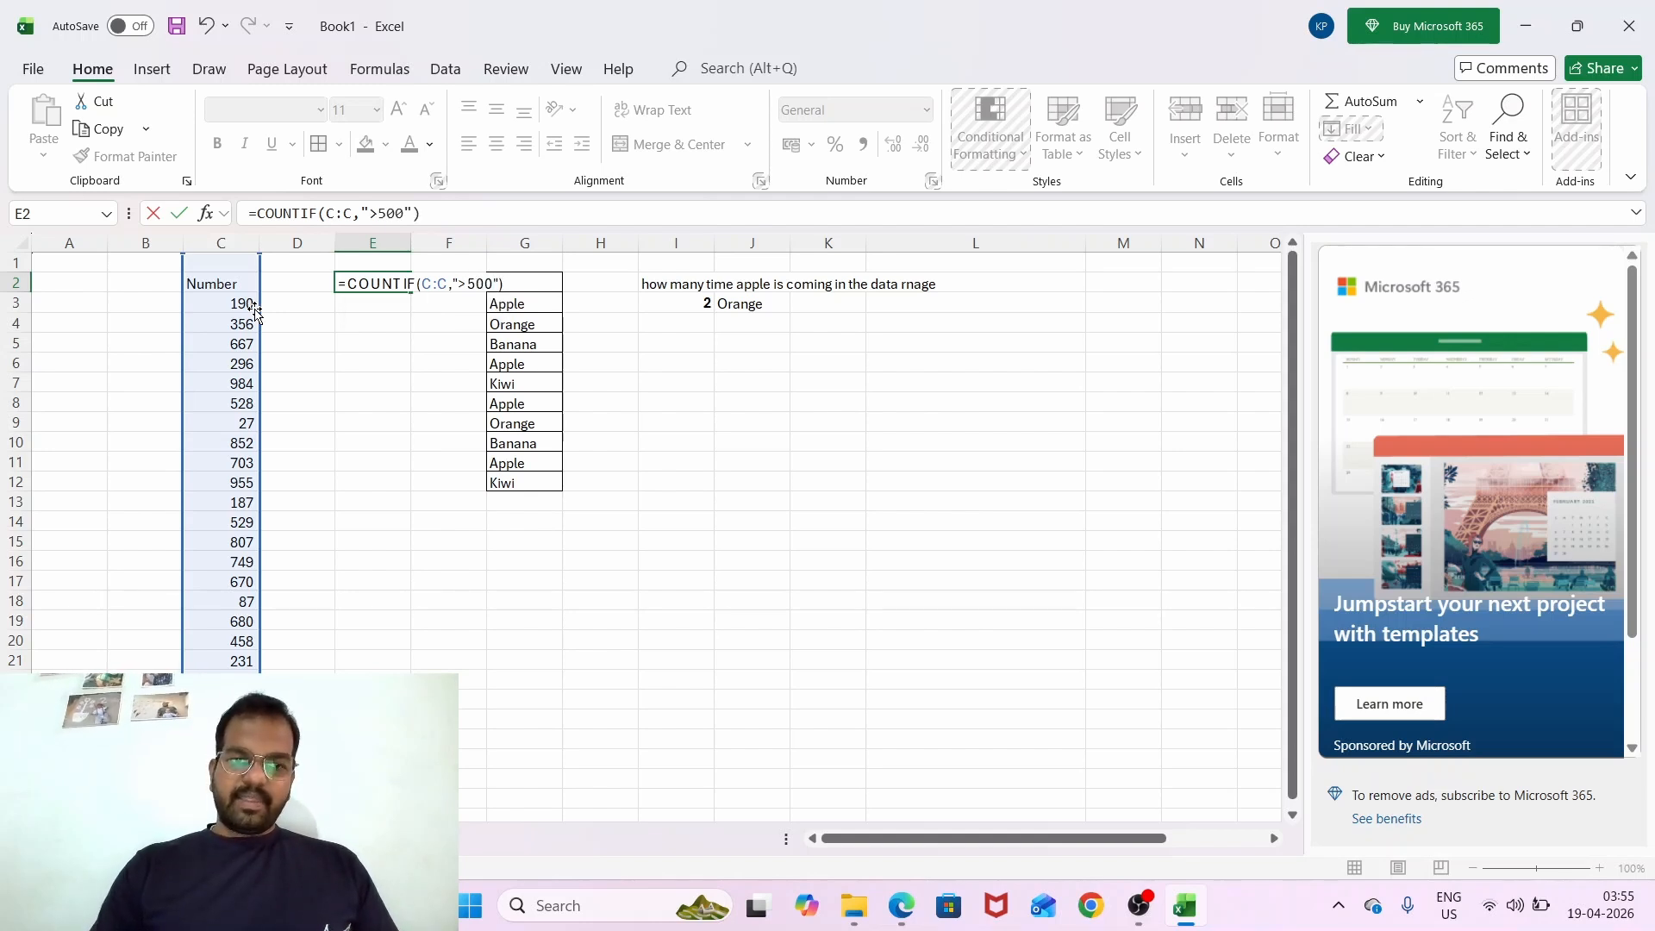
{"action": "key", "text": "ctrl+Return"}
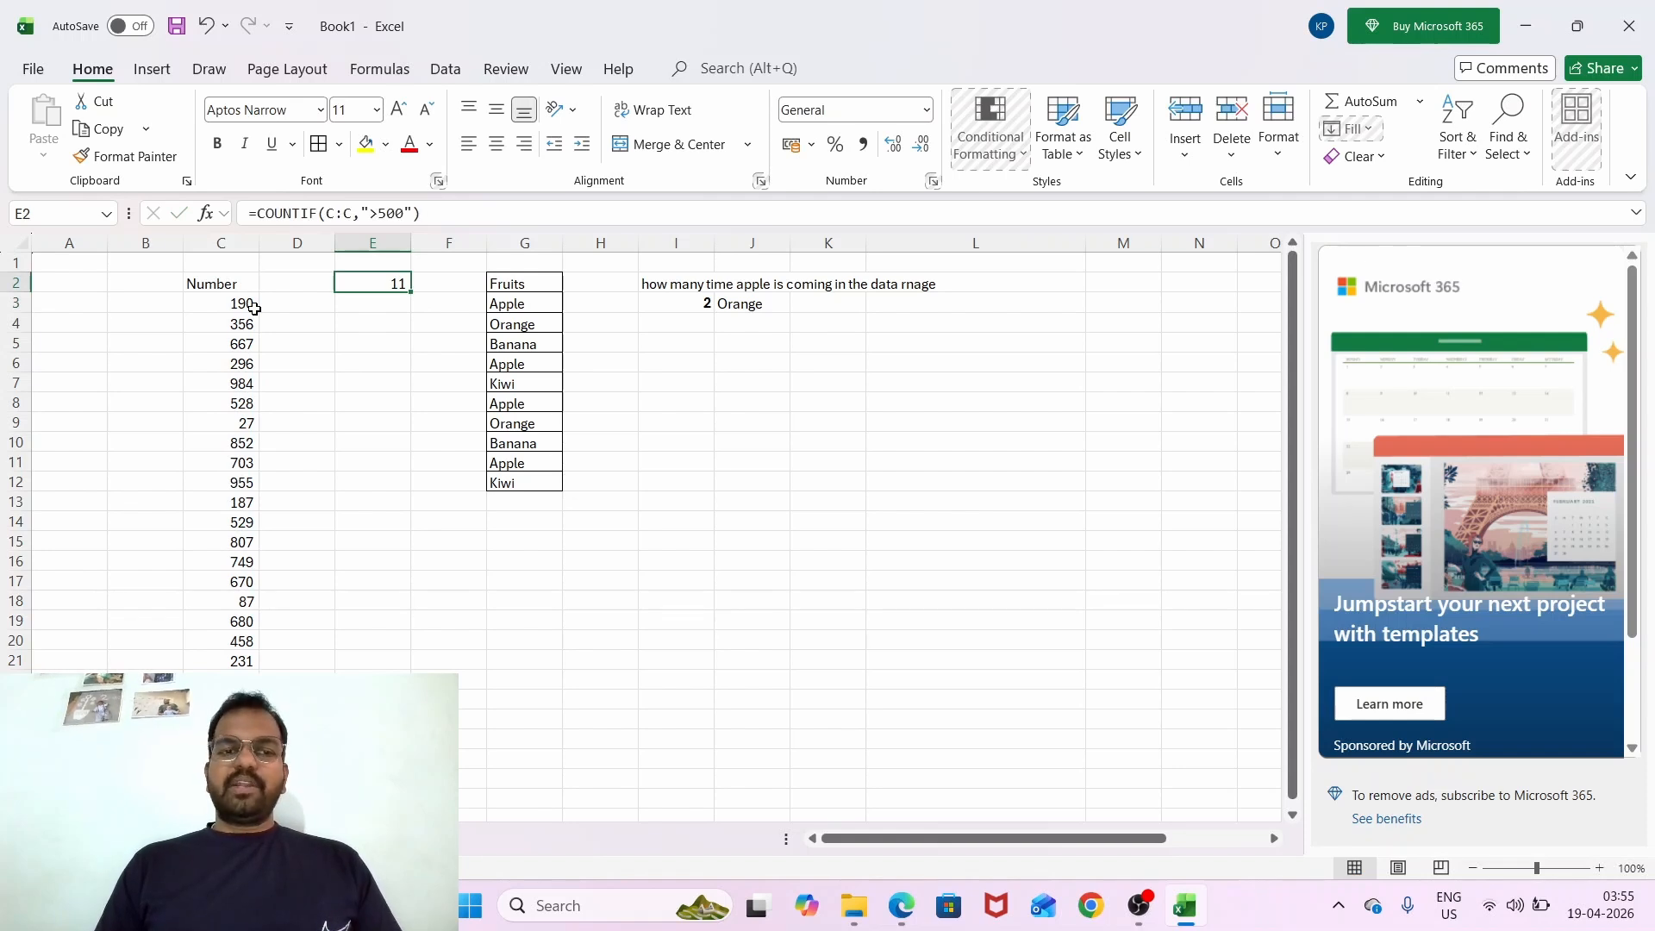
{"action": "key", "text": "ctrl+b"}
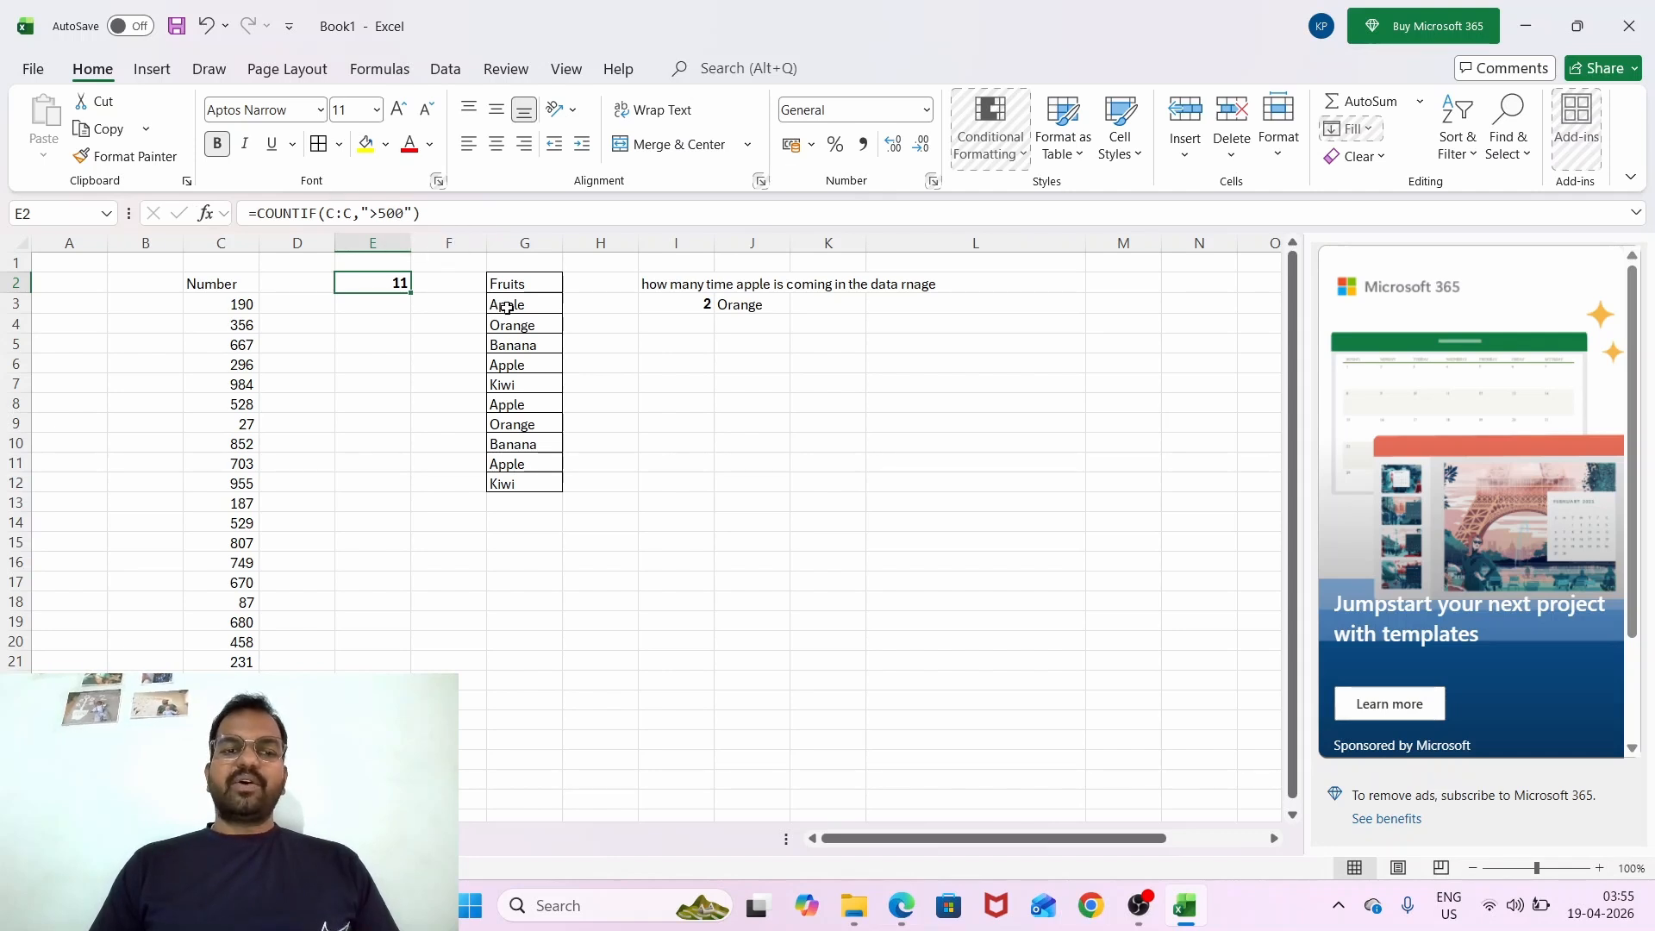
{"action": "left_click", "coordinate": [403, 342]}
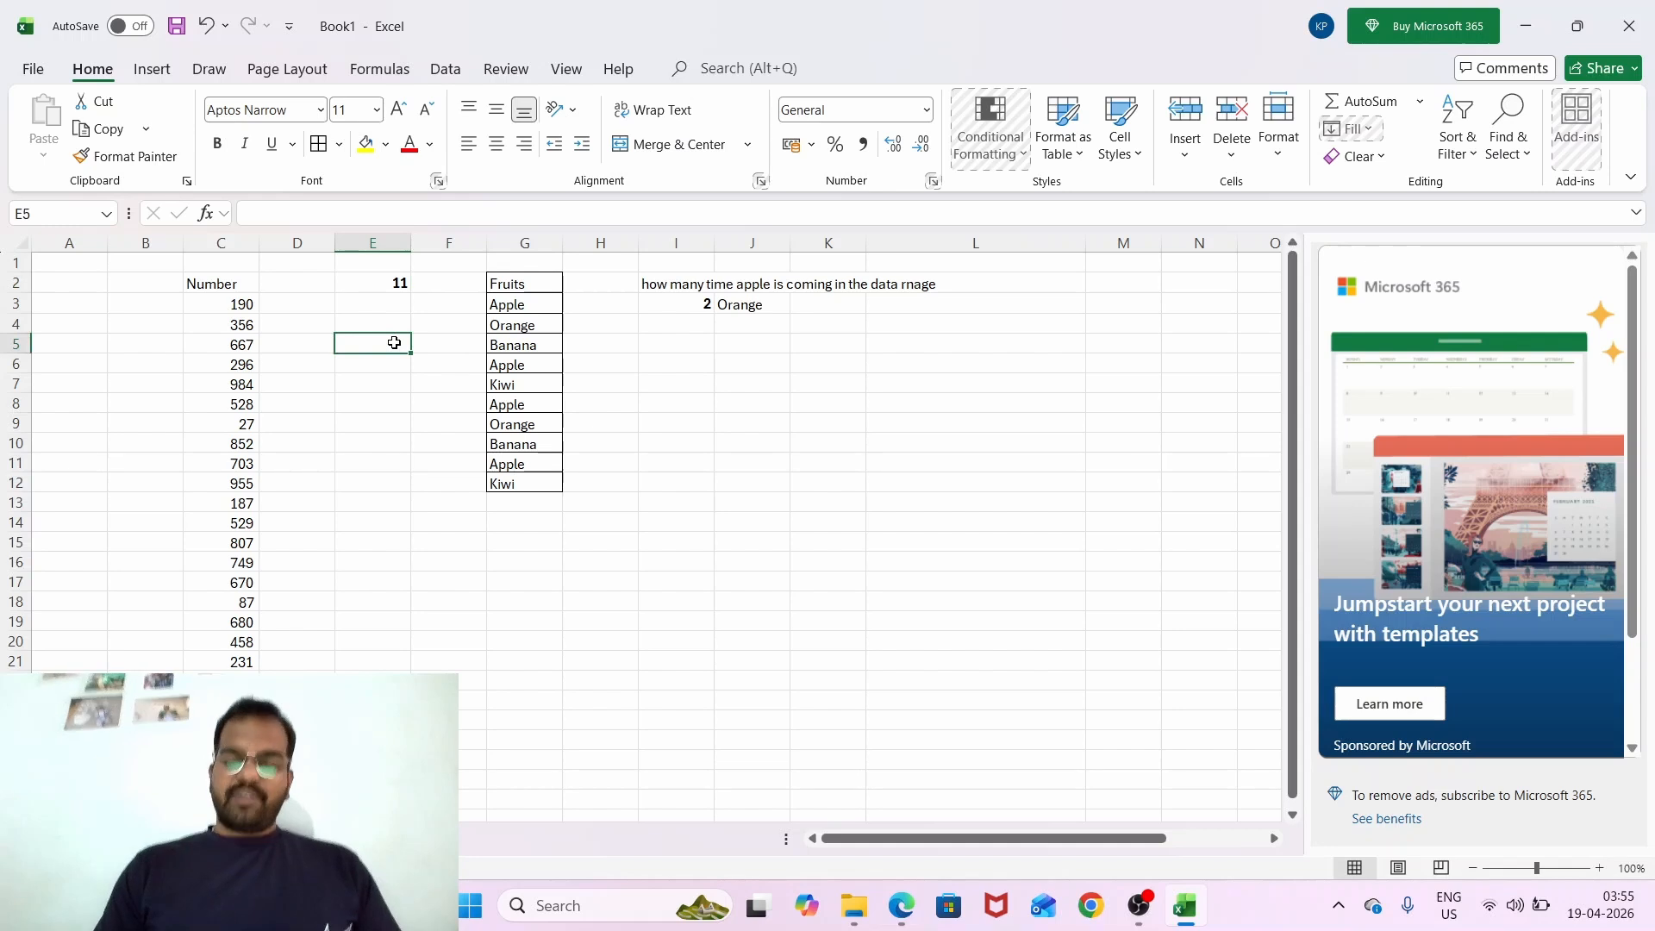
{"action": "type", "text": "=count"}
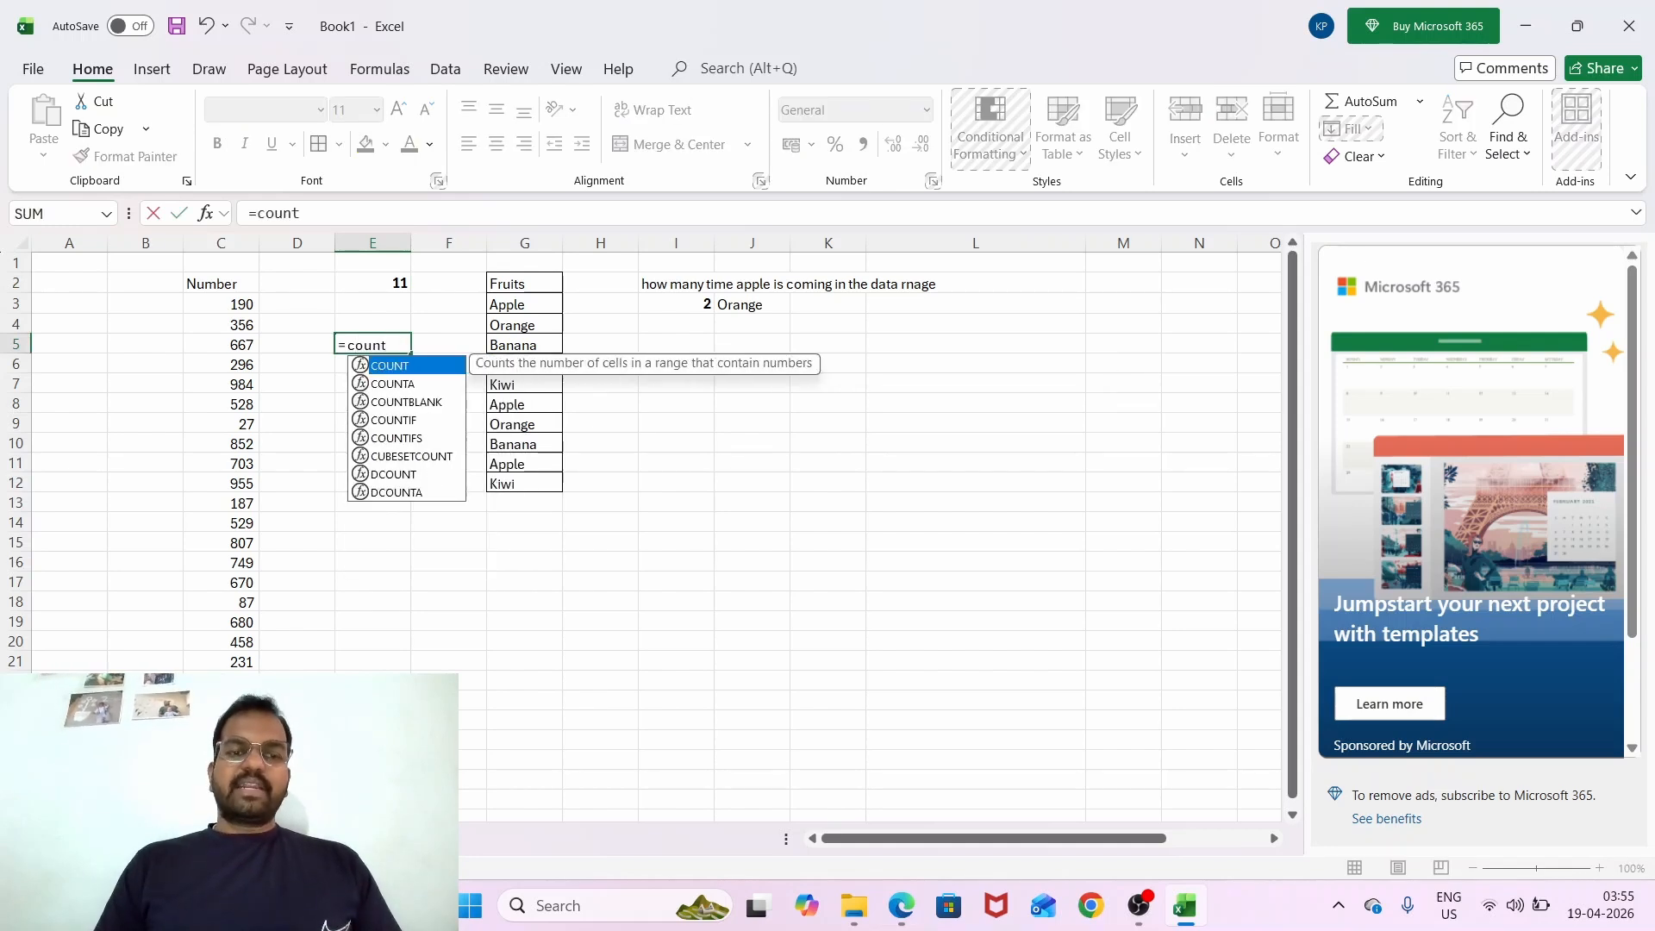
{"action": "key", "text": "Down"}
{"action": "key", "text": "Down"}
{"action": "key", "text": "Down"}
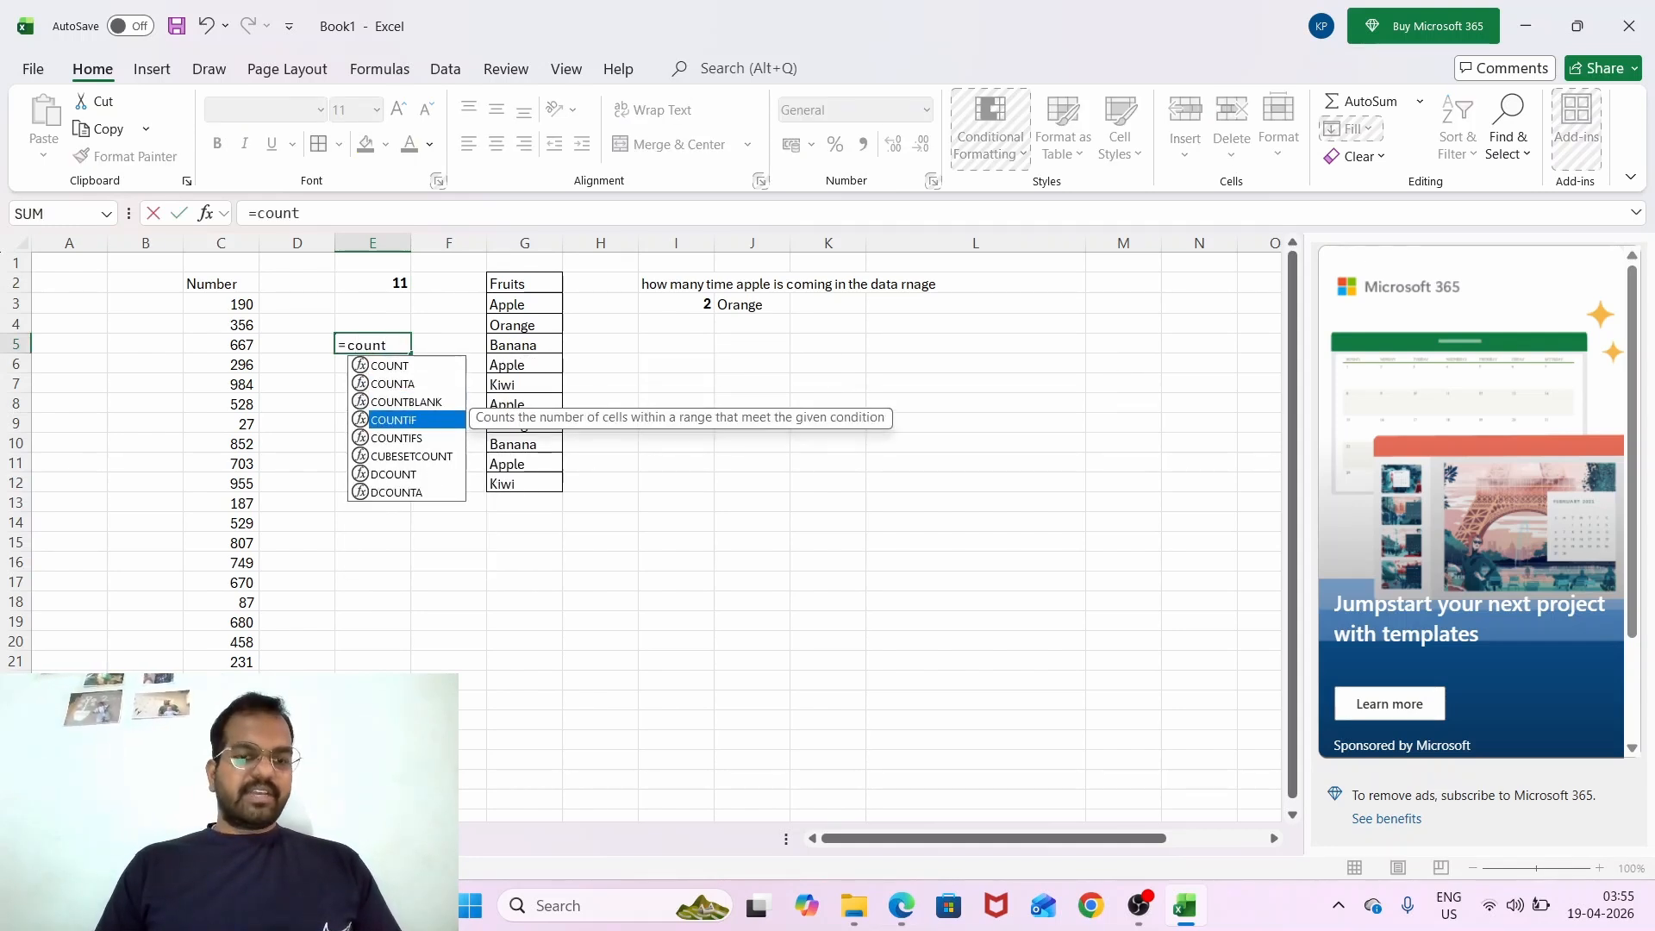
{"action": "type", "text": "t"}
{"action": "key", "text": "Tab"}
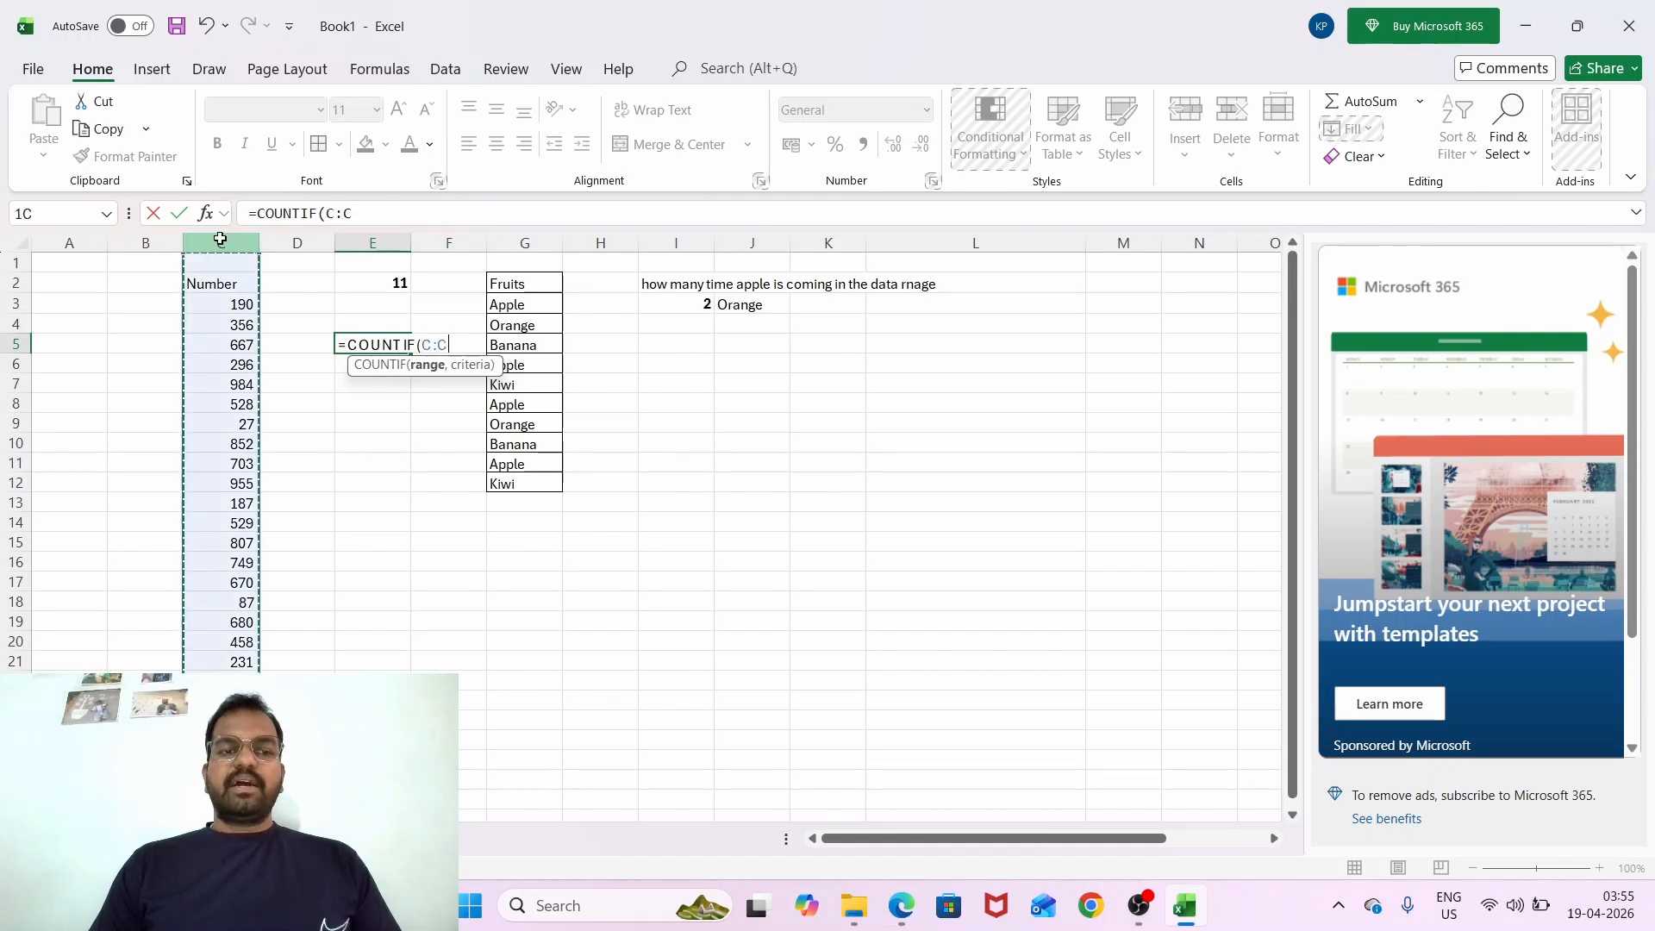
{"action": "left_click", "coordinate": [221, 235]}
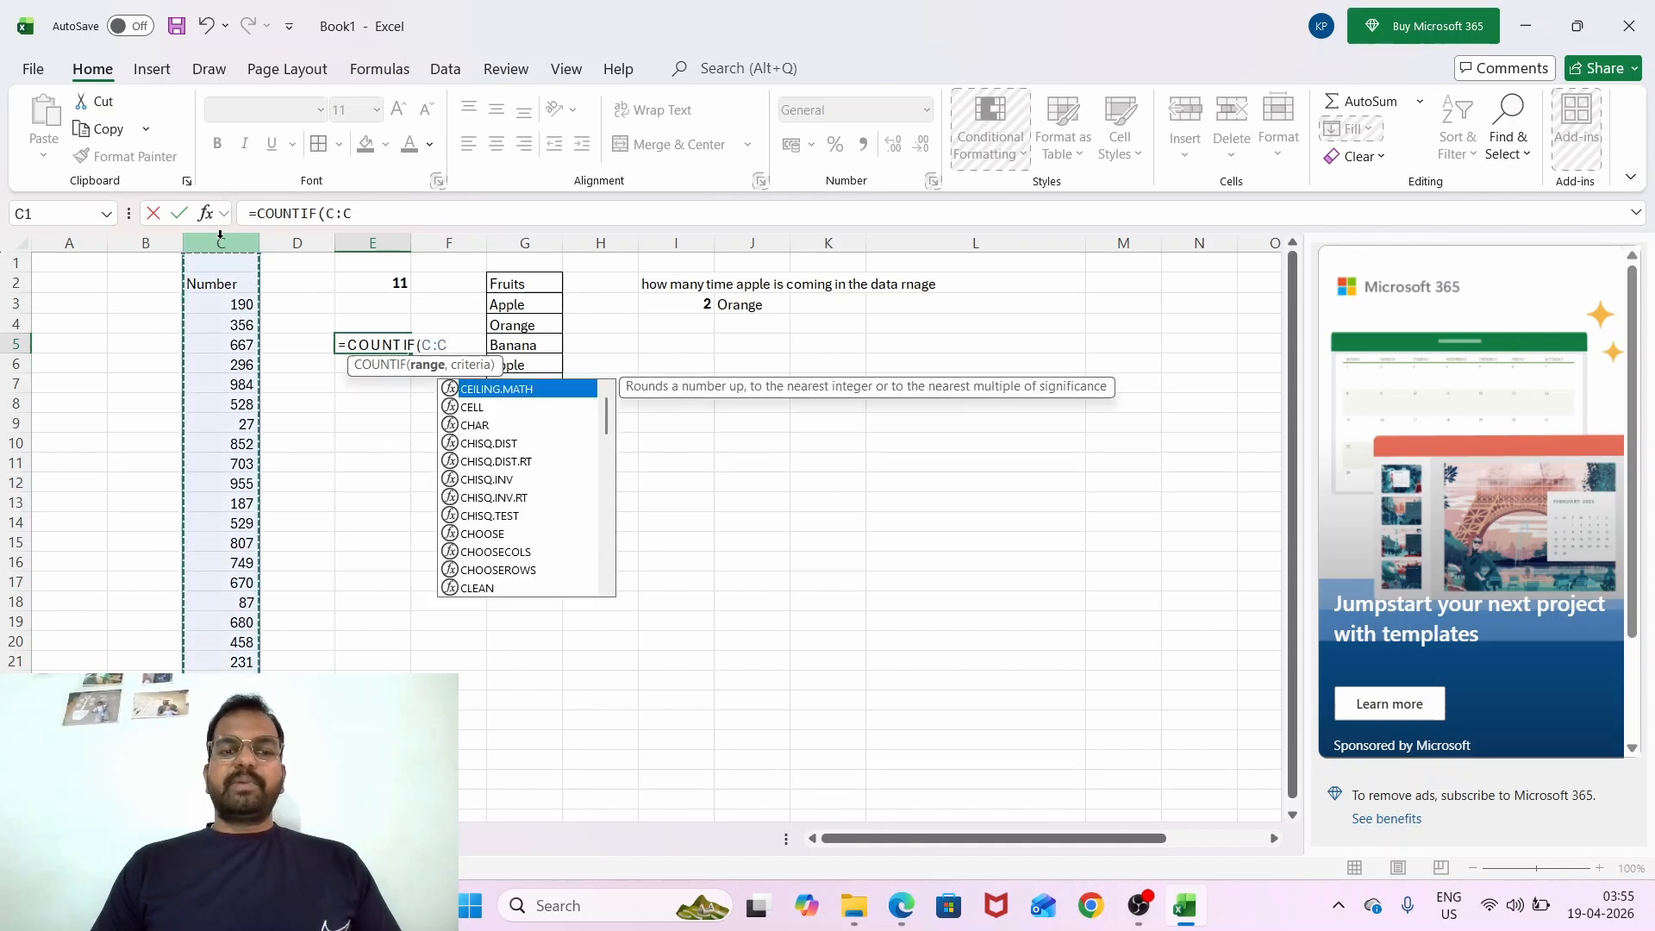
{"action": "left_click", "coordinate": [137, 235]}
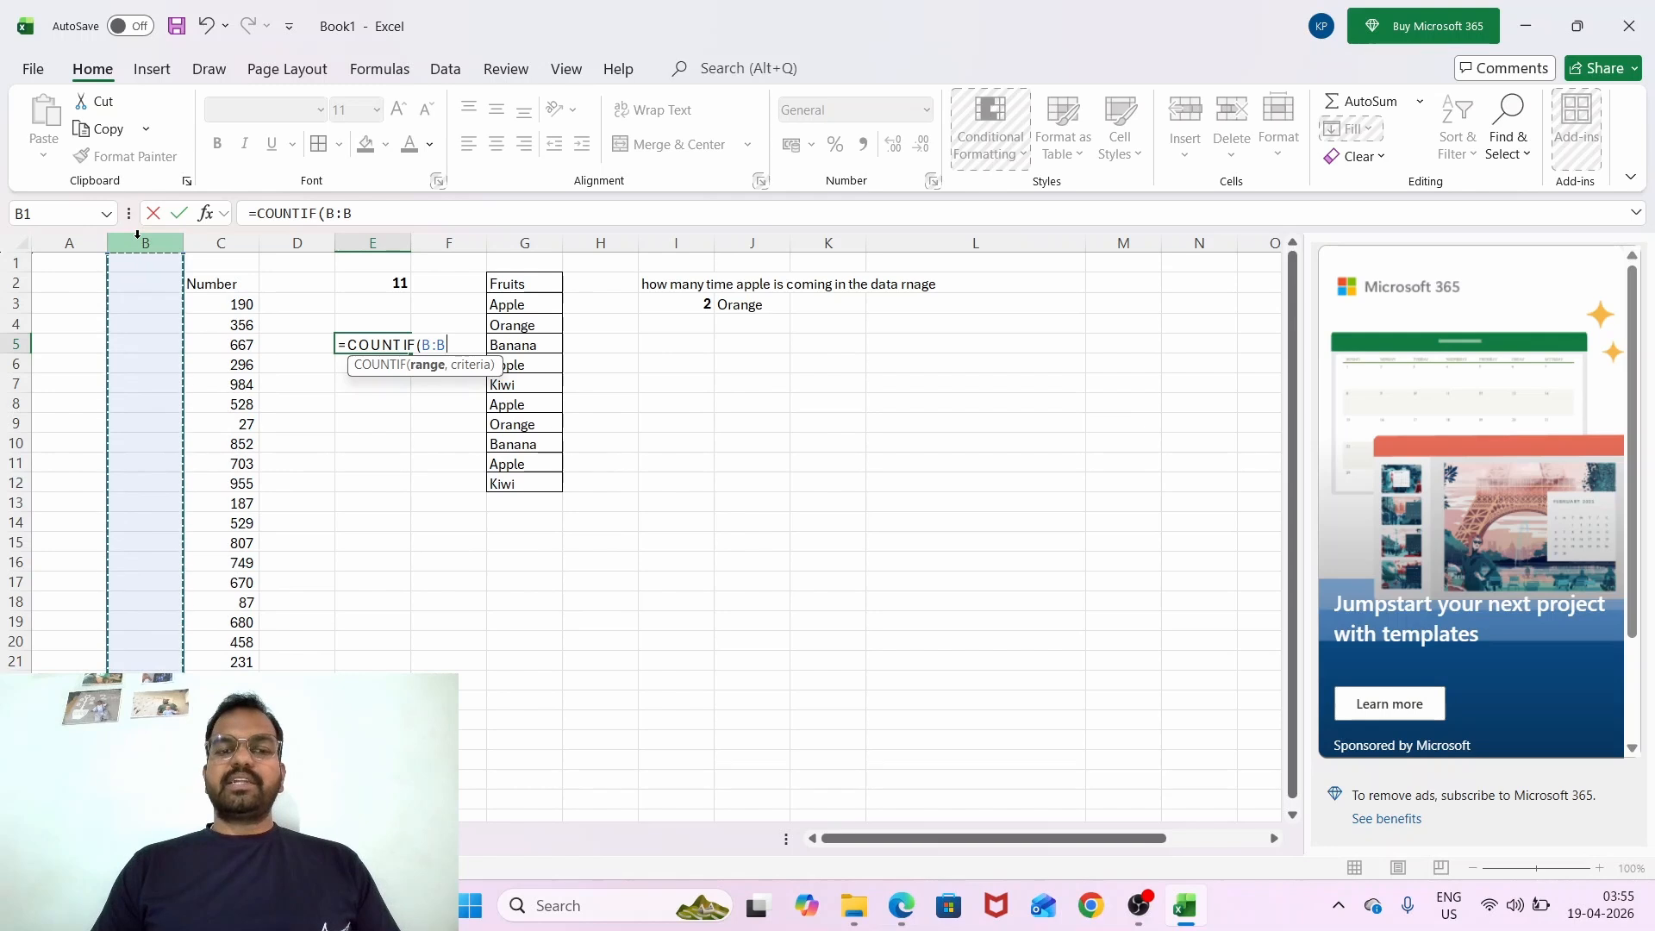
{"action": "left_click", "coordinate": [233, 243]}
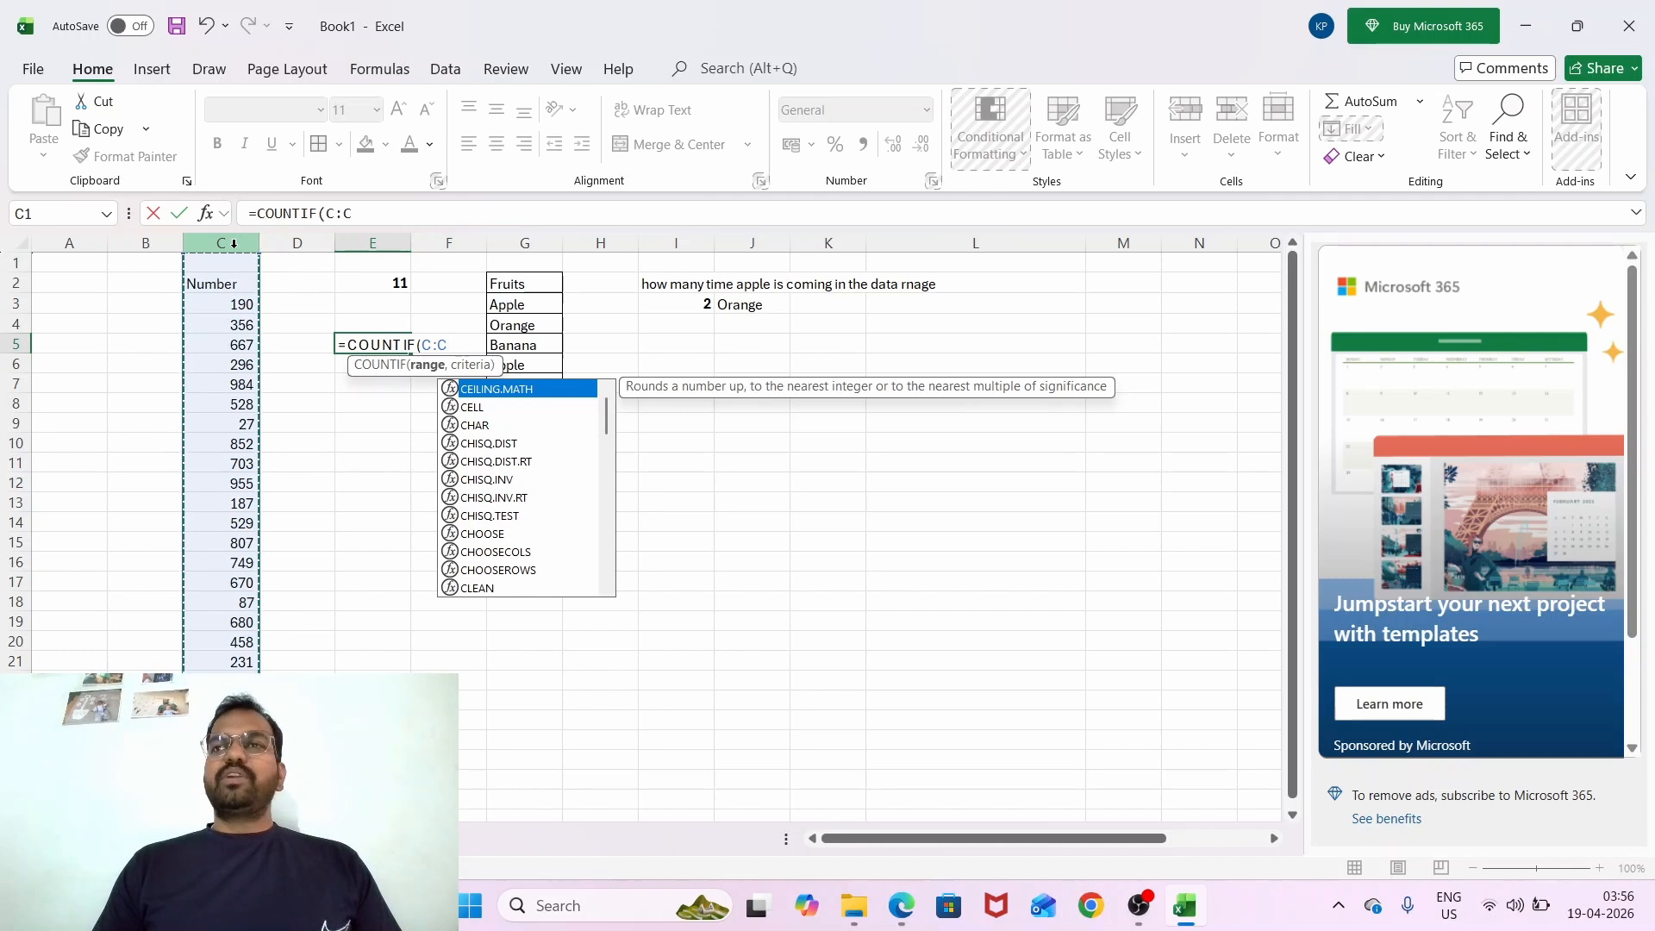
{"action": "type", "text": ","}
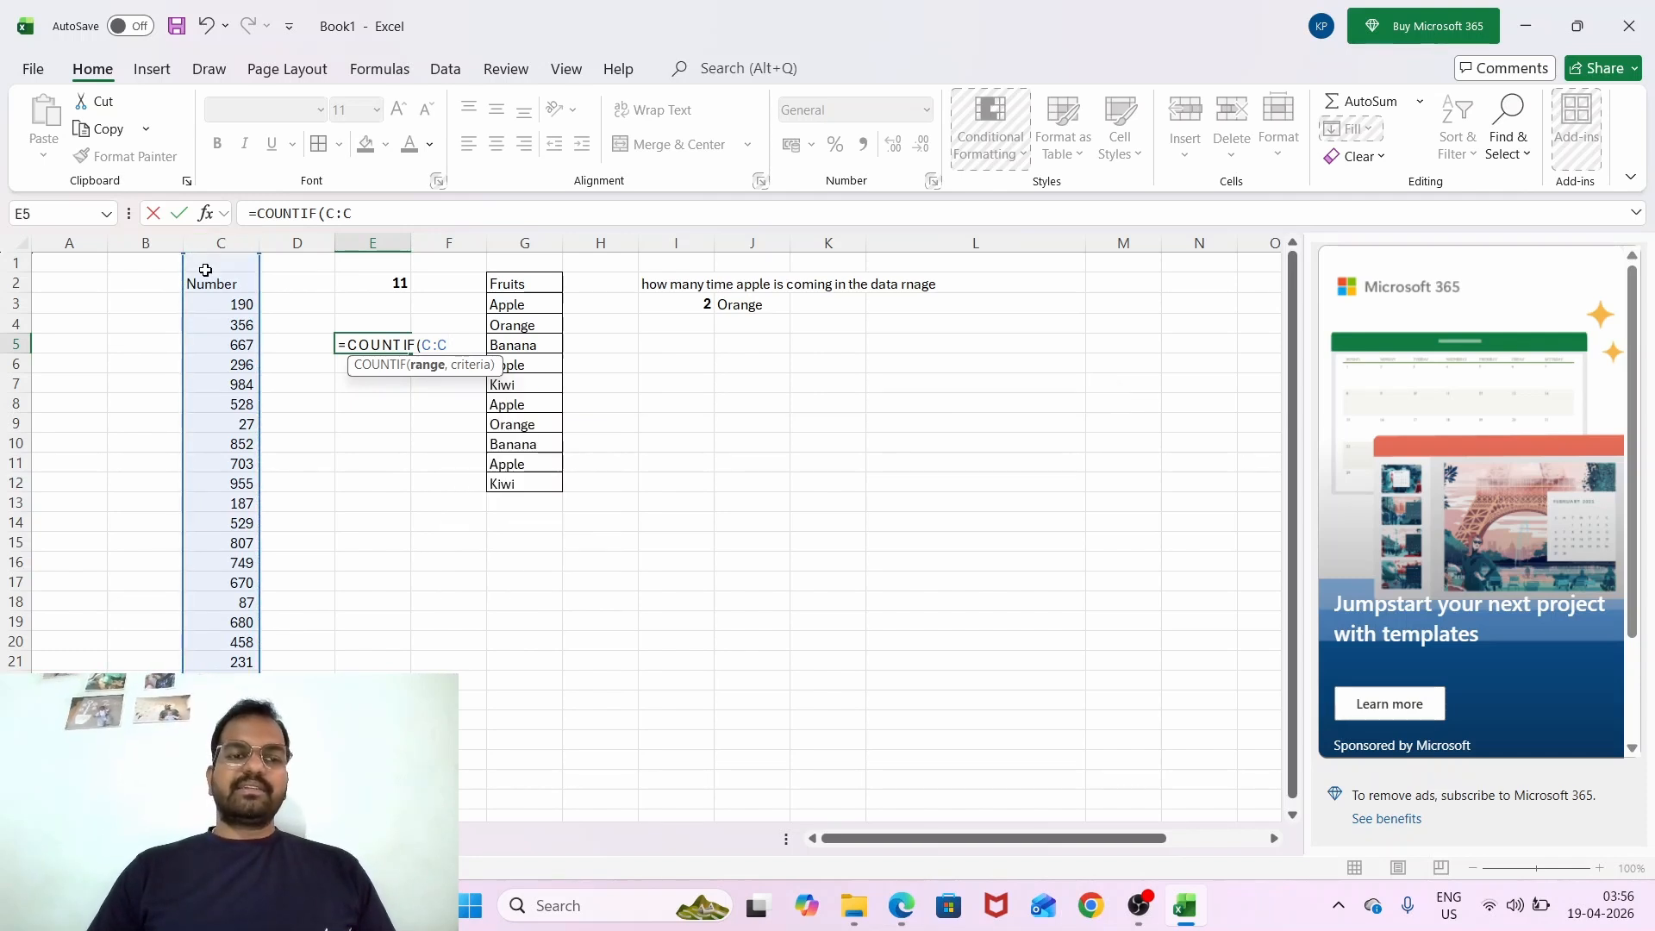
{"action": "key", "text": "Return"}
{"action": "key", "text": "Escape"}
{"action": "key", "text": "Escape"}
Enter =COUNTIF(C2:C21,">500") in cell E5 and make the result bold.
{"action": "type", "text": "=counyt"}
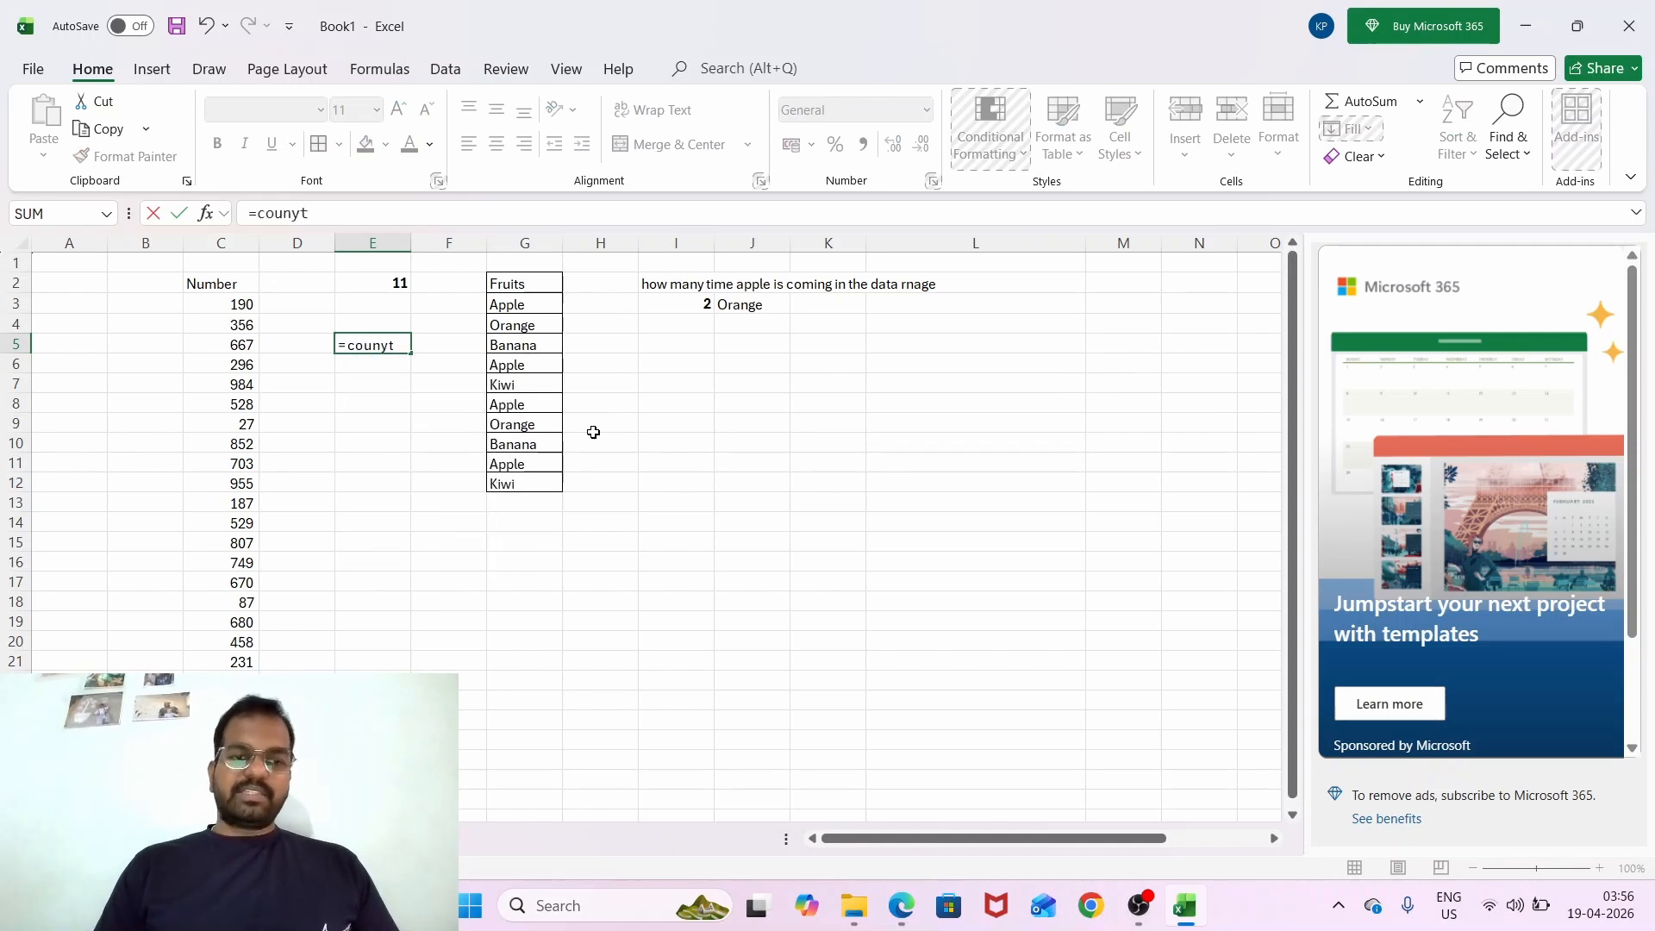
{"action": "key", "text": "BackSpace"}
{"action": "key", "text": "BackSpace"}
{"action": "key", "text": "Down"}
{"action": "key", "text": "Down"}
{"action": "key", "text": "Down"}
{"action": "key", "text": "Tab"}
{"action": "key", "text": "Left"}
{"action": "key", "text": "Left"}
{"action": "key", "text": "Up"}
{"action": "key", "text": "Up"}
{"action": "key", "text": "Up"}
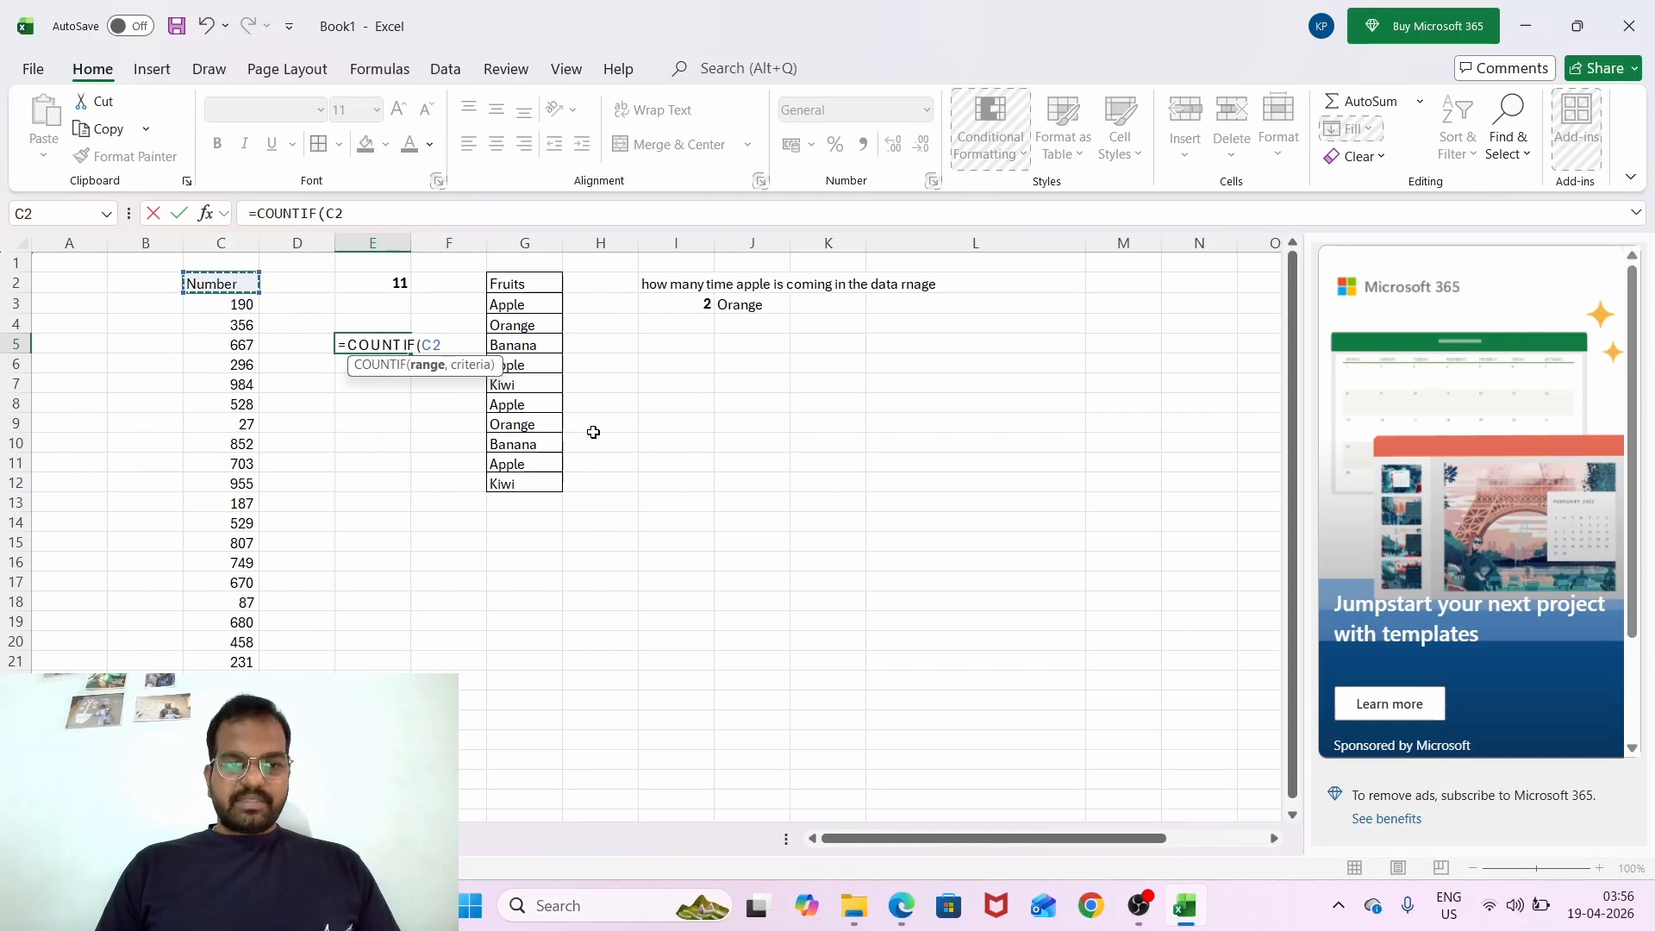
{"action": "key", "text": "ctrl+shift+Down"}
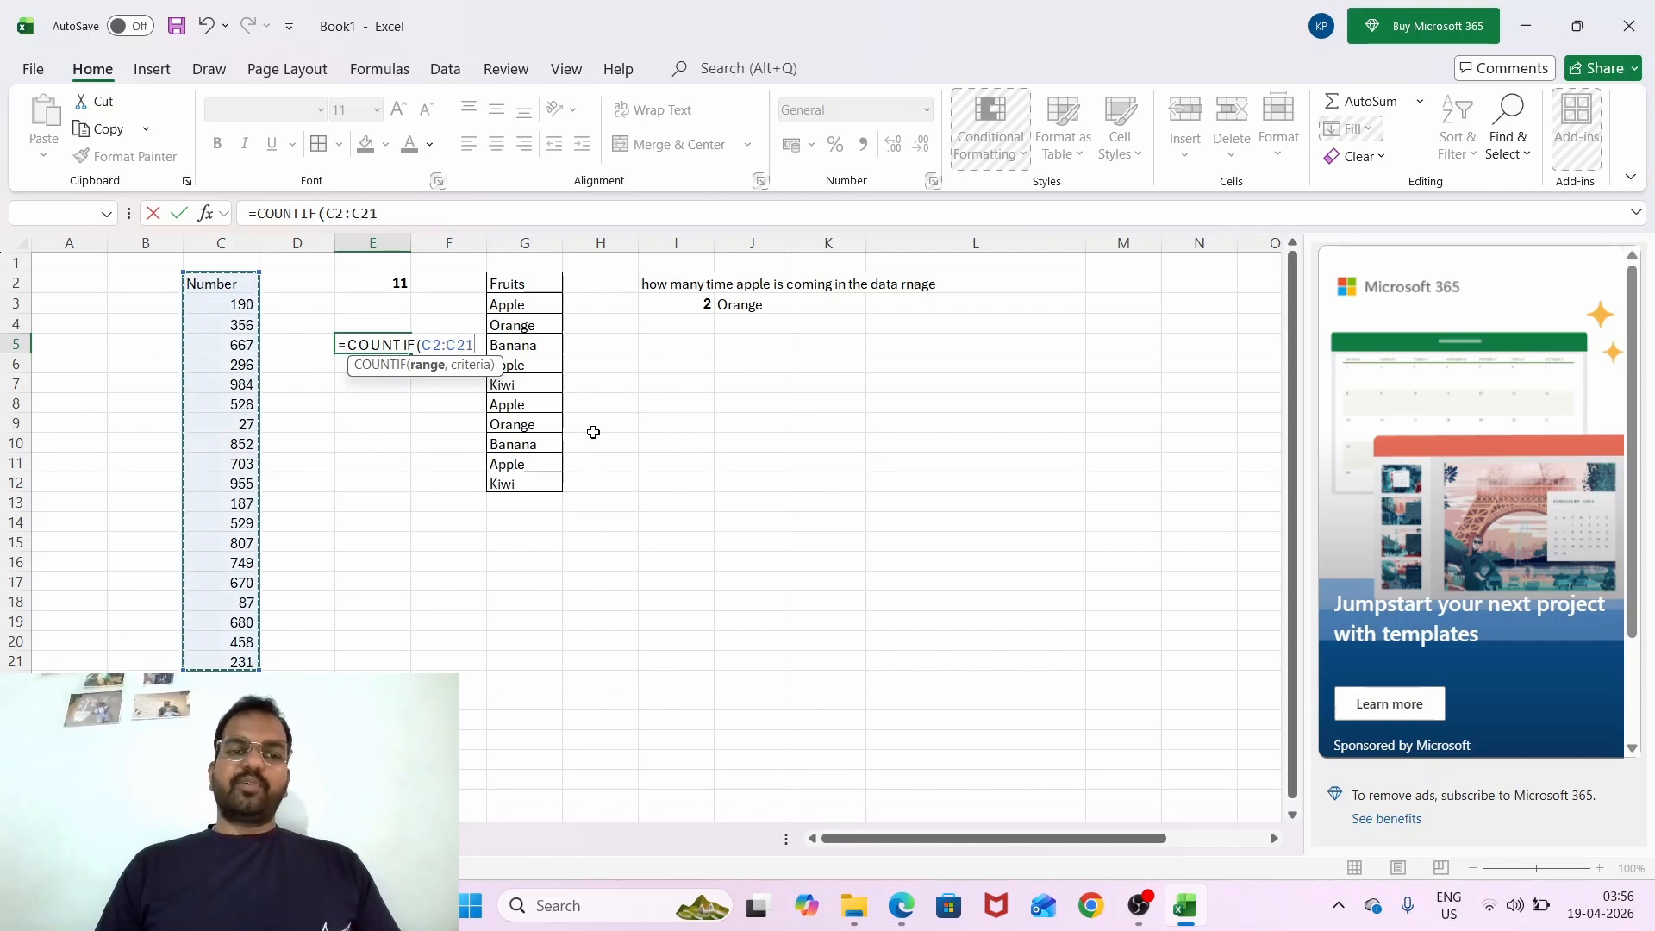
{"action": "type", "text": ",\">500"}
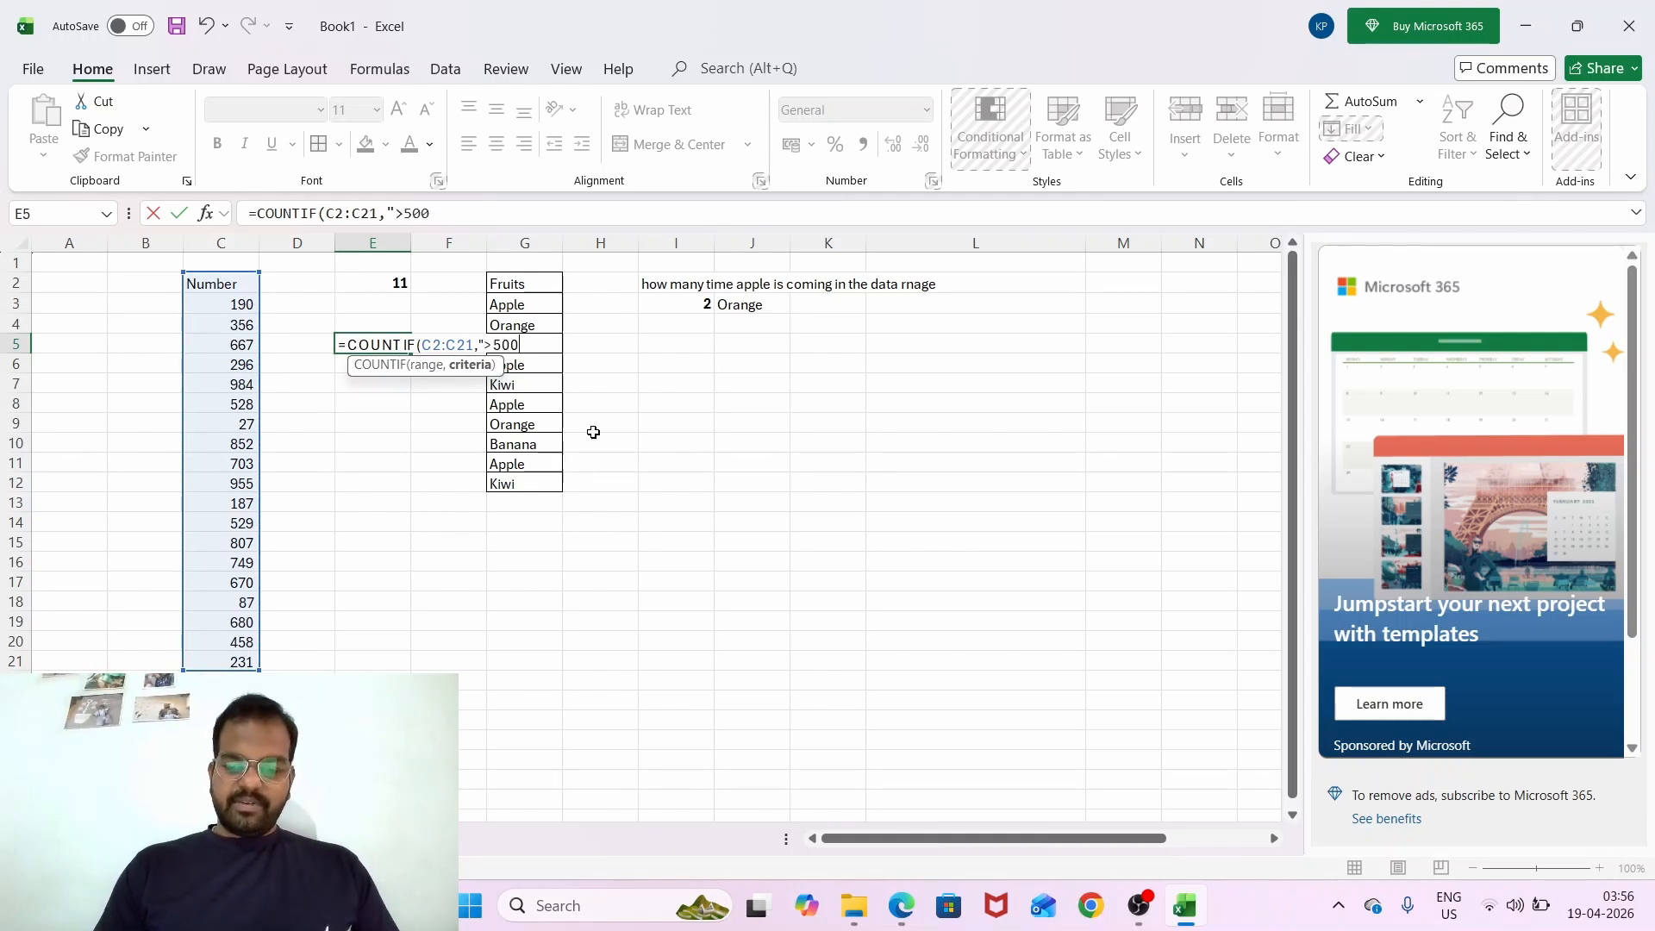
{"action": "type", "text": "\")"}
{"action": "key", "text": "Return"}
{"action": "key", "text": "Up"}
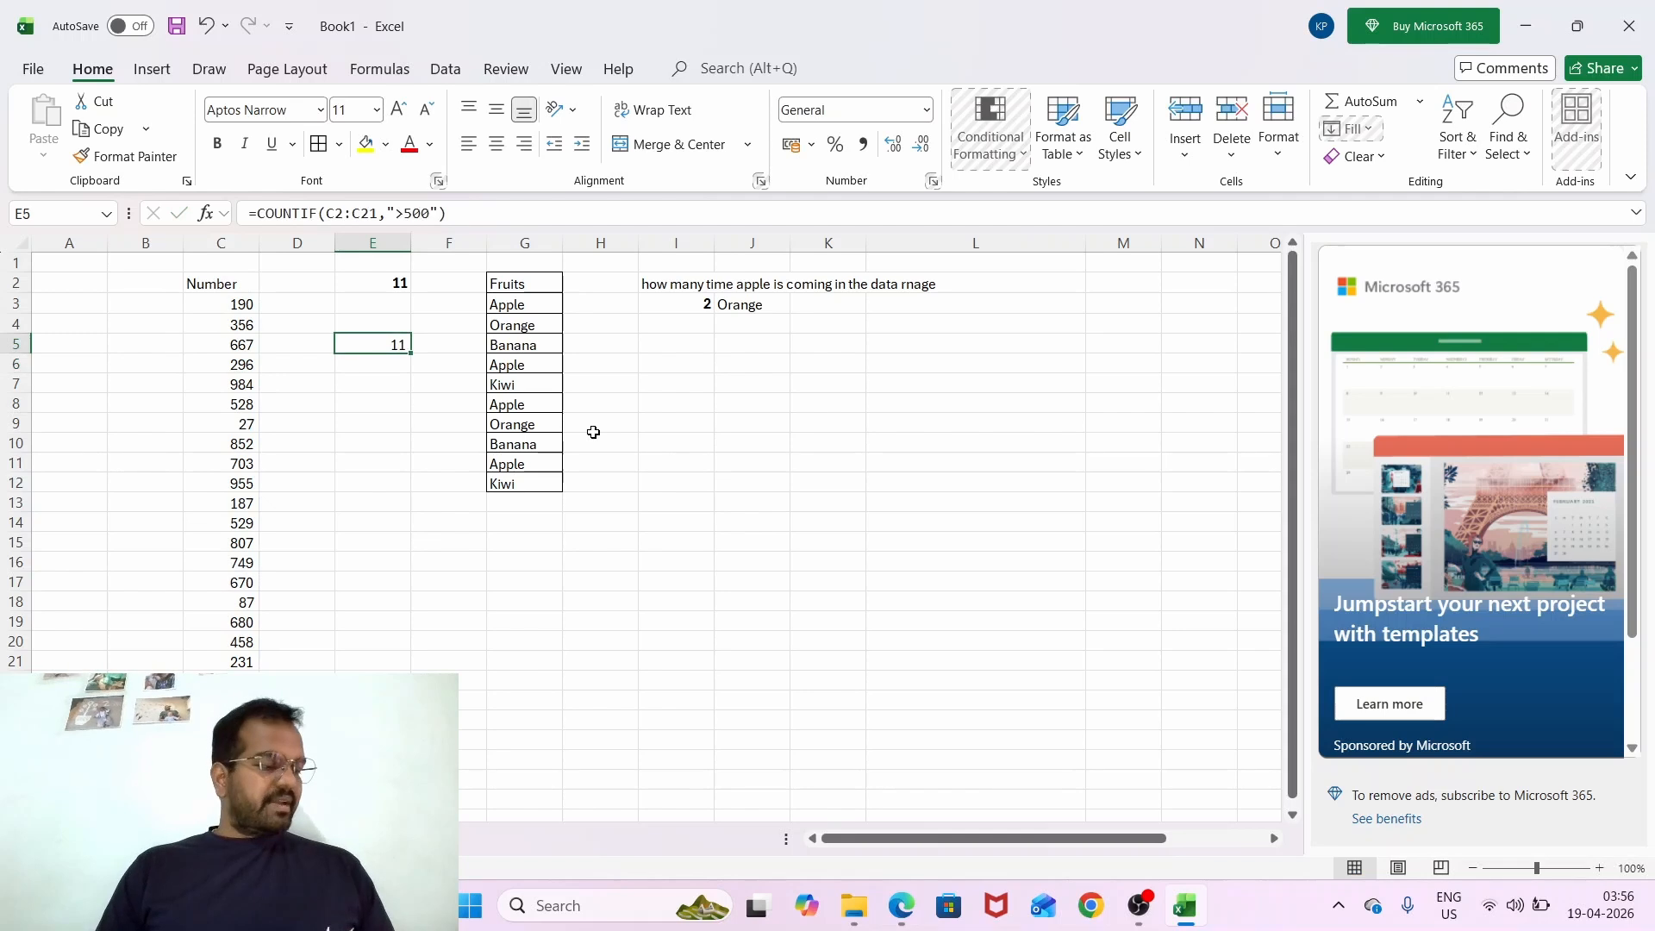
{"action": "key", "text": "ctrl+b"}
Add another number greater than 500 in cell C22, directly below the last entry of the Number column.
{"action": "key", "text": "Down"}
{"action": "key", "text": "Down"}
{"action": "key", "text": "Down"}
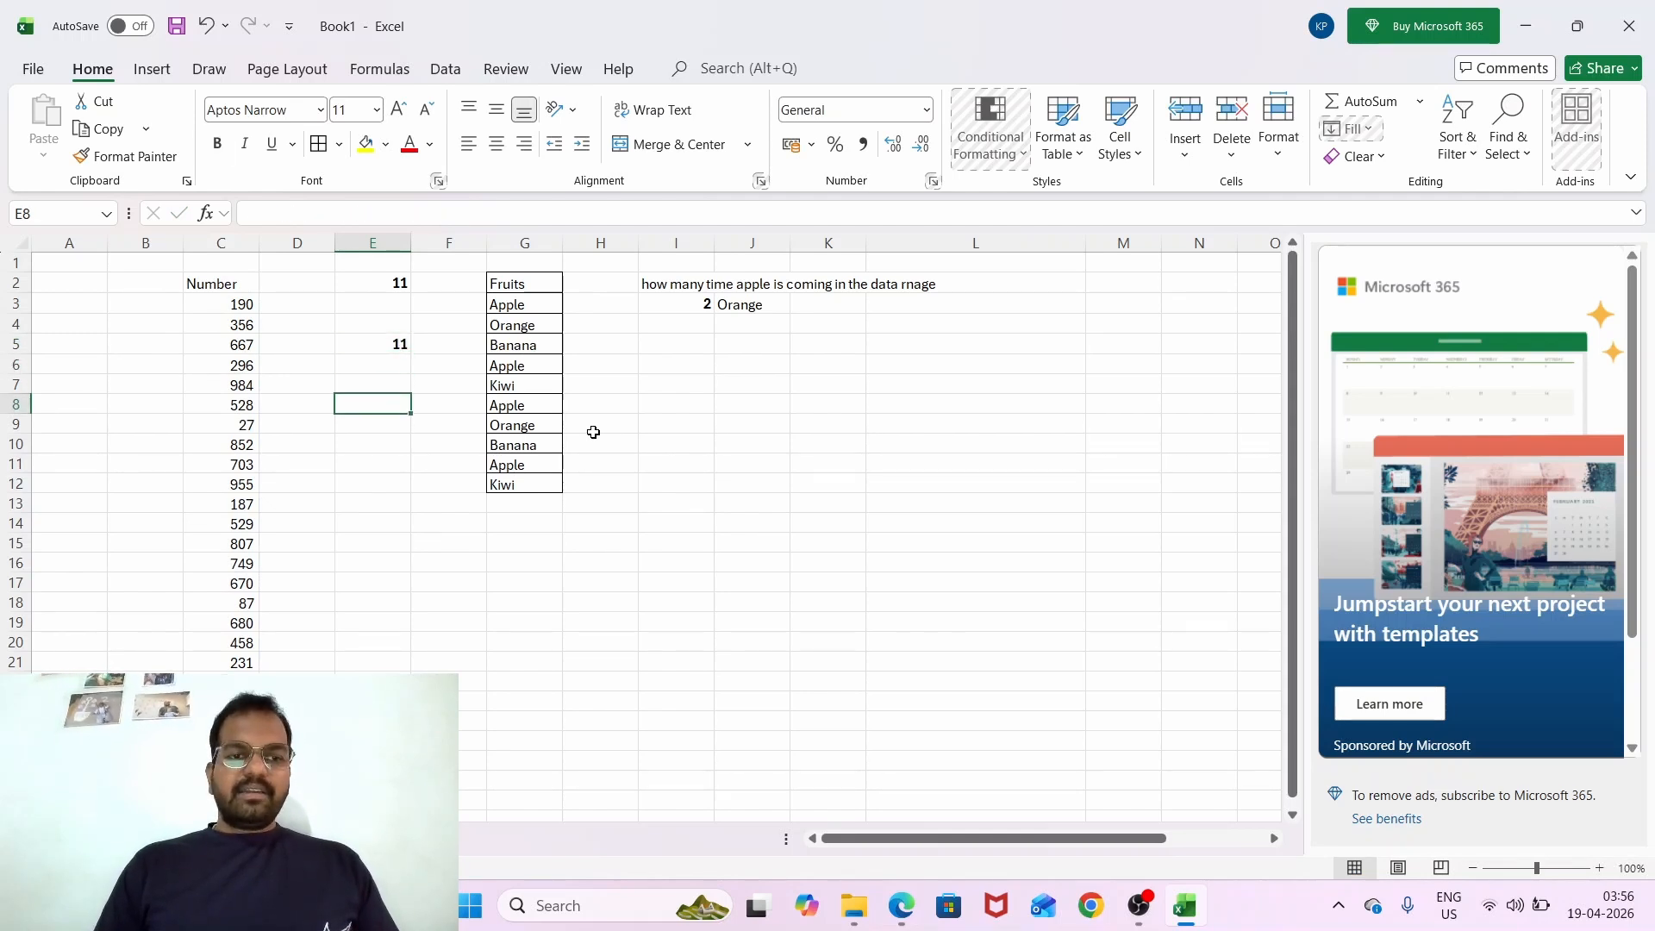
{"action": "key", "text": "Up"}
{"action": "key", "text": "Left"}
{"action": "key", "text": "Left"}
{"action": "key", "text": "Down"}
{"action": "key", "text": "Down"}
{"action": "key", "text": "Down"}
{"action": "key", "text": "Down"}
{"action": "key", "text": "Down"}
{"action": "key", "text": "Down"}
{"action": "key", "text": "Down"}
{"action": "key", "text": "Down"}
{"action": "key", "text": "Down"}
{"action": "key", "text": "Down"}
{"action": "key", "text": "Down"}
{"action": "key", "text": "Down"}
{"action": "key", "text": "Down"}
{"action": "key", "text": "Down"}
{"action": "key", "text": "Up"}
{"action": "key", "text": "Down"}
{"action": "key", "text": "Down"}
{"action": "type", "text": "100"}
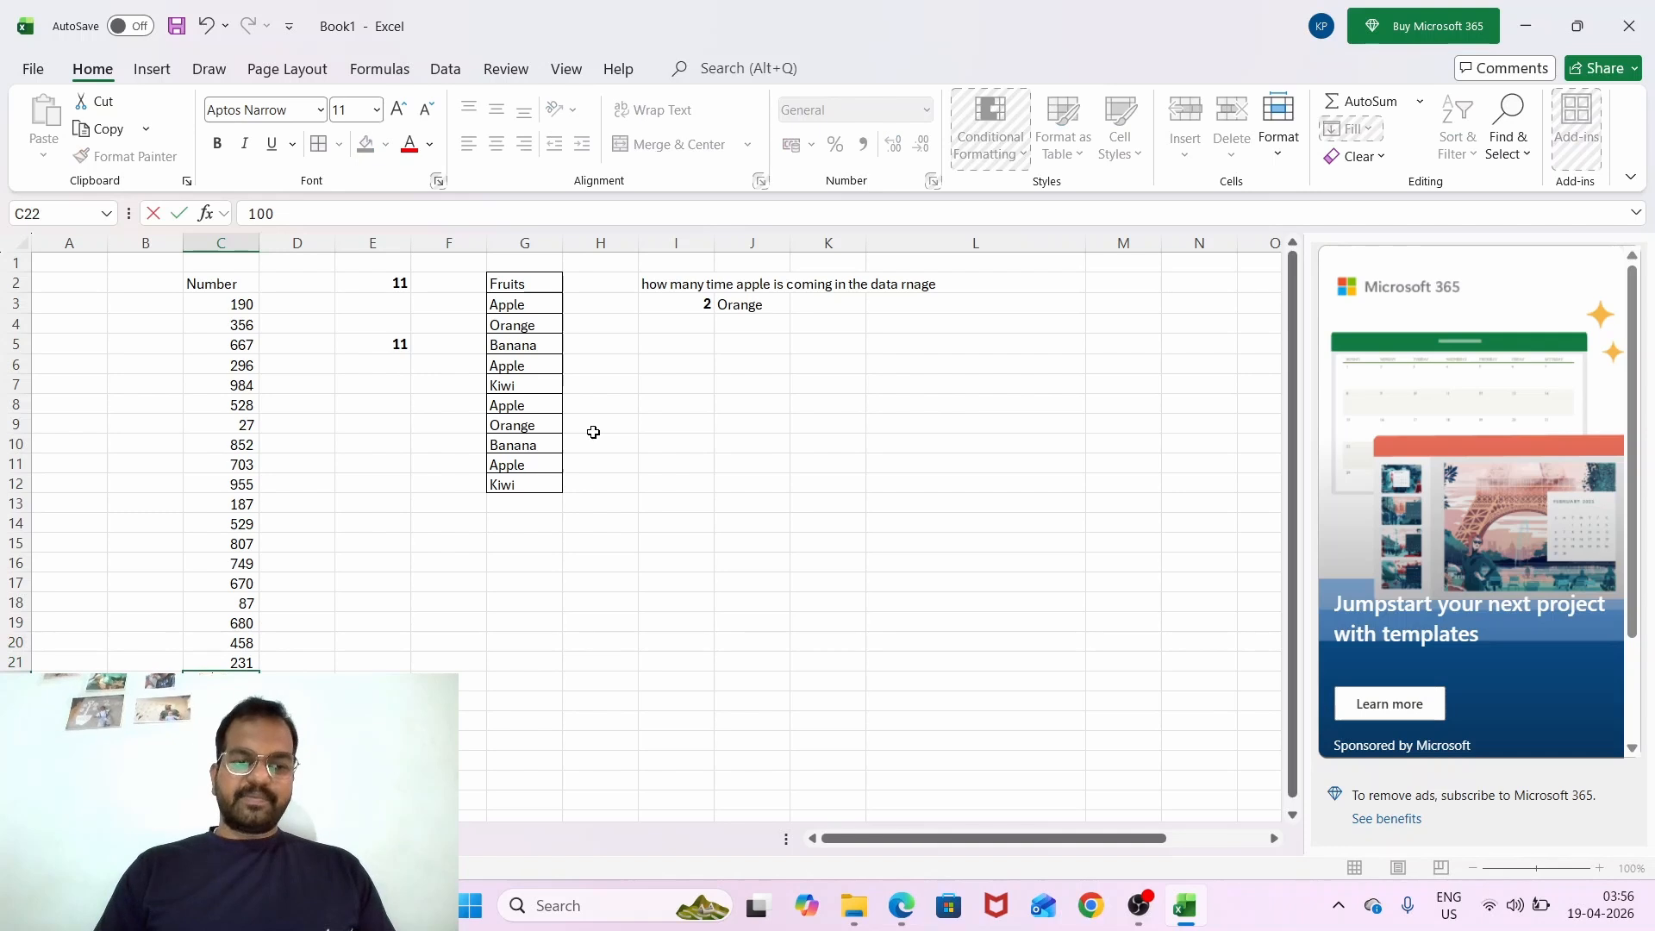
{"action": "key", "text": "Return"}
Compare the whole-column COUNTIF result in E2 with the fixed-range COUNTIF result in E5.
{"action": "key", "text": "Right"}
{"action": "key", "text": "ctrl+Up"}
{"action": "key", "text": "Right"}
{"action": "key", "text": "Down"}
{"action": "key", "text": "Down"}
{"action": "key", "text": "Down"}
{"action": "key", "text": "Down"}
{"action": "key", "text": "Up"}
{"action": "key", "text": "Up"}
{"action": "key", "text": "Up"}
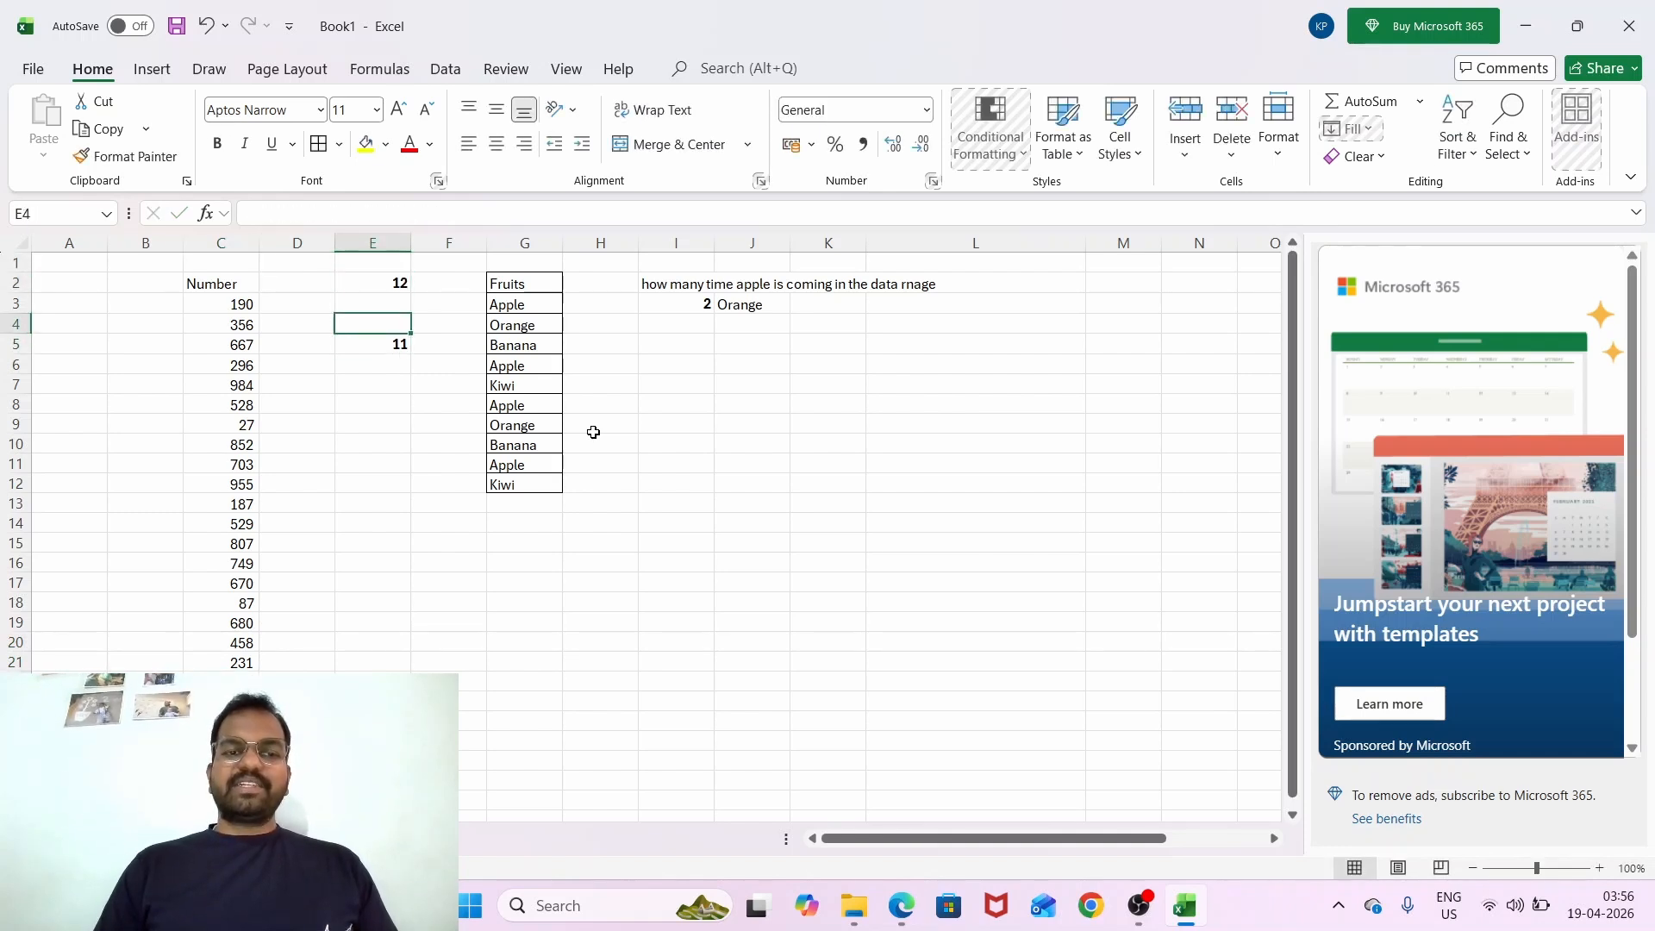
{"action": "key", "text": "Down"}
{"action": "key", "text": "Down"}
{"action": "key", "text": "Down"}
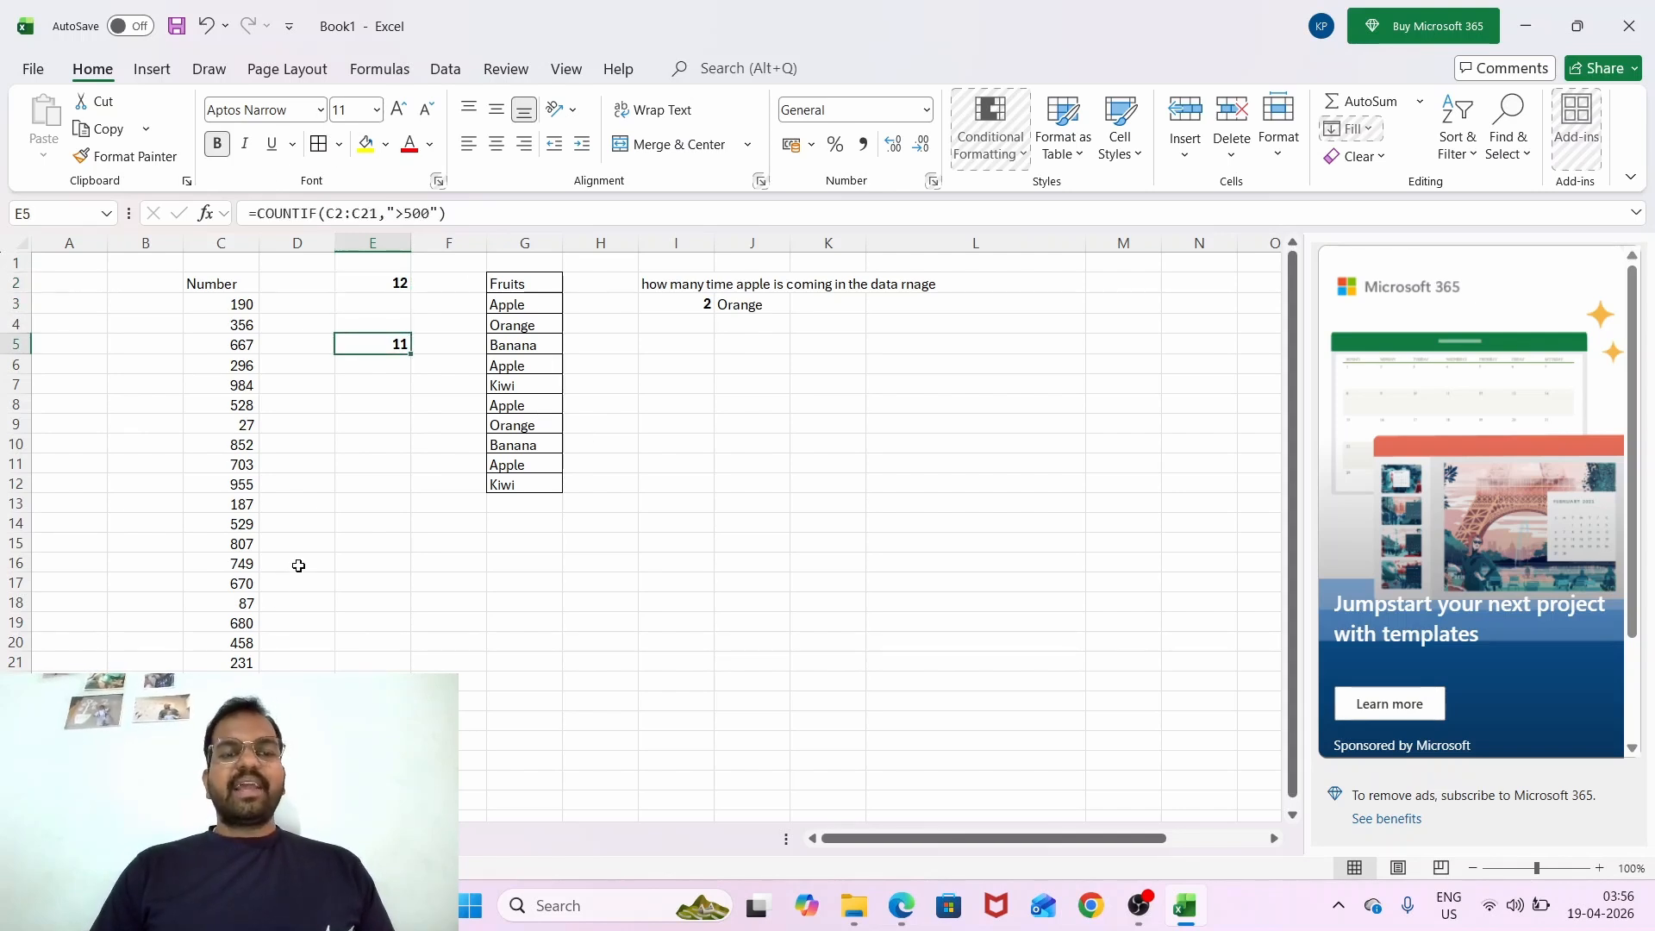
{"action": "left_click", "coordinate": [388, 283]}
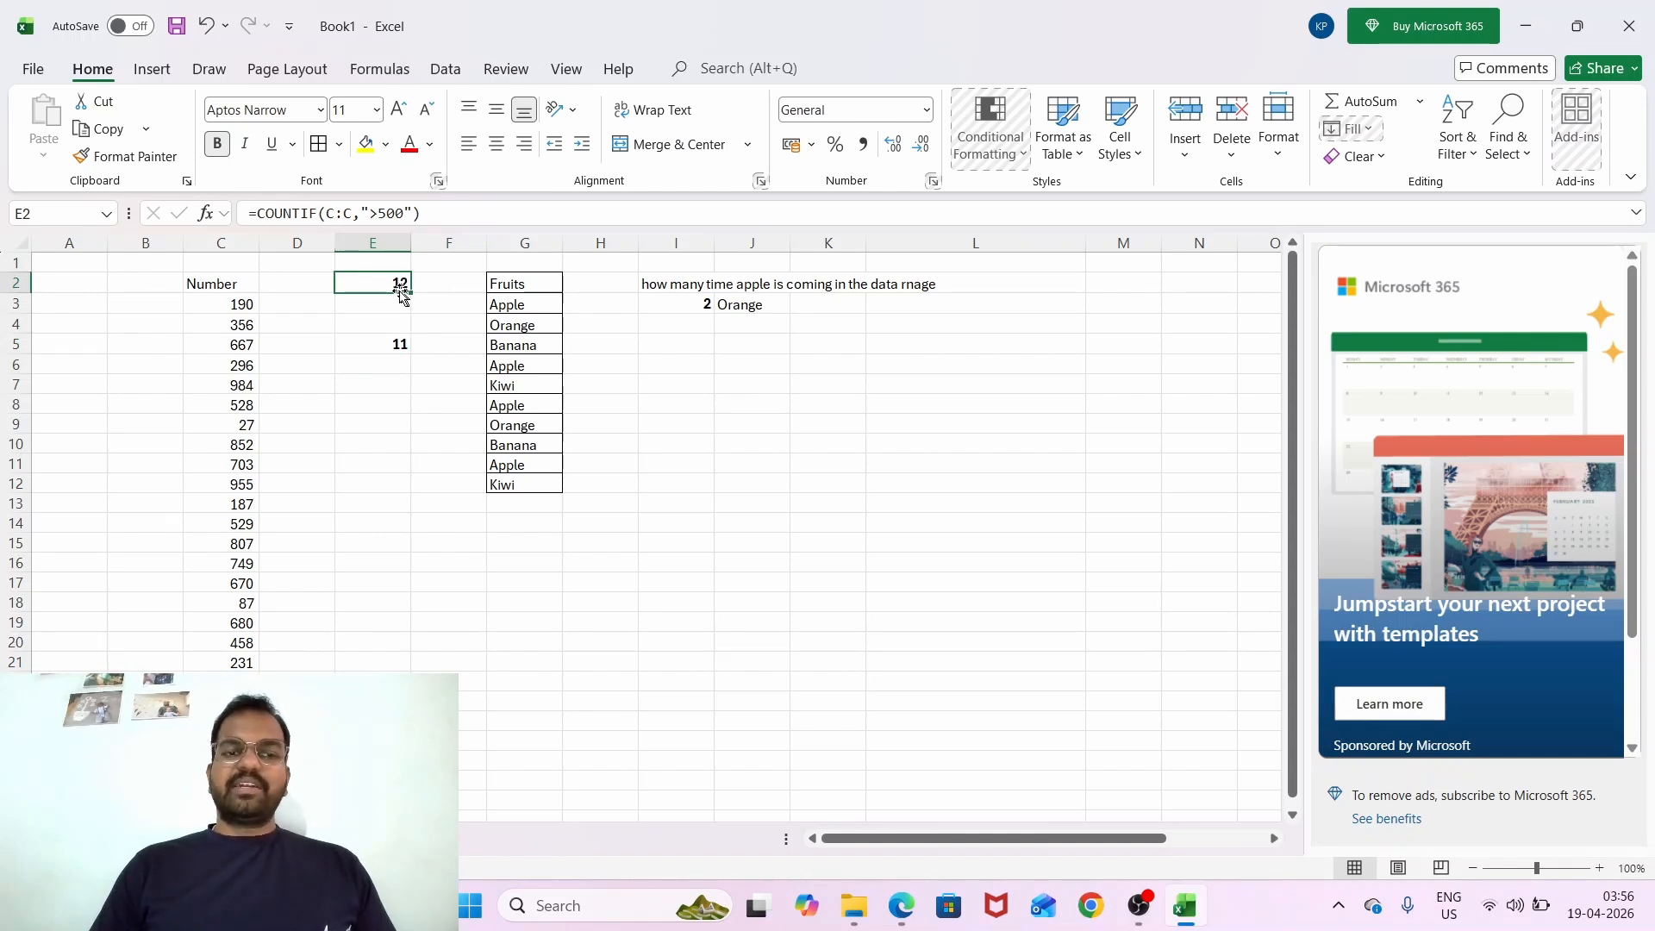
Extend the COUNTIF range in cell E5 to C2:C22.
{"action": "left_click", "coordinate": [397, 347]}
{"action": "left_click", "coordinate": [380, 213]}
{"action": "key", "text": "BackSpace"}
{"action": "type", "text": "2"}
{"action": "key", "text": "Return"}
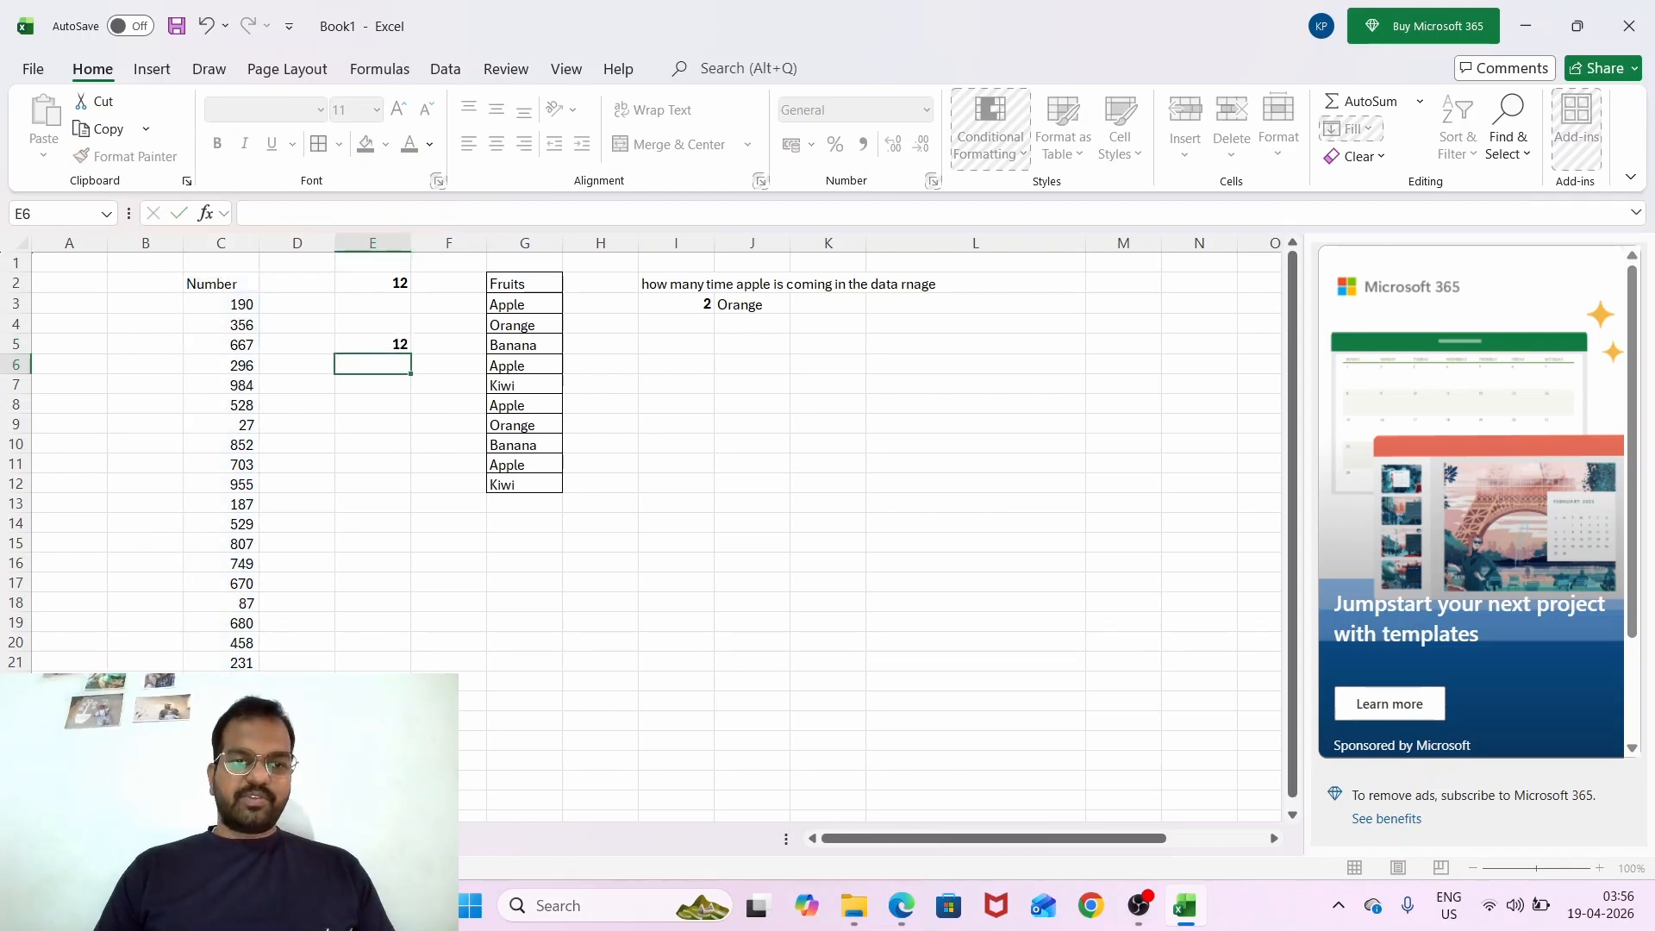
{"action": "key", "text": "Up"}
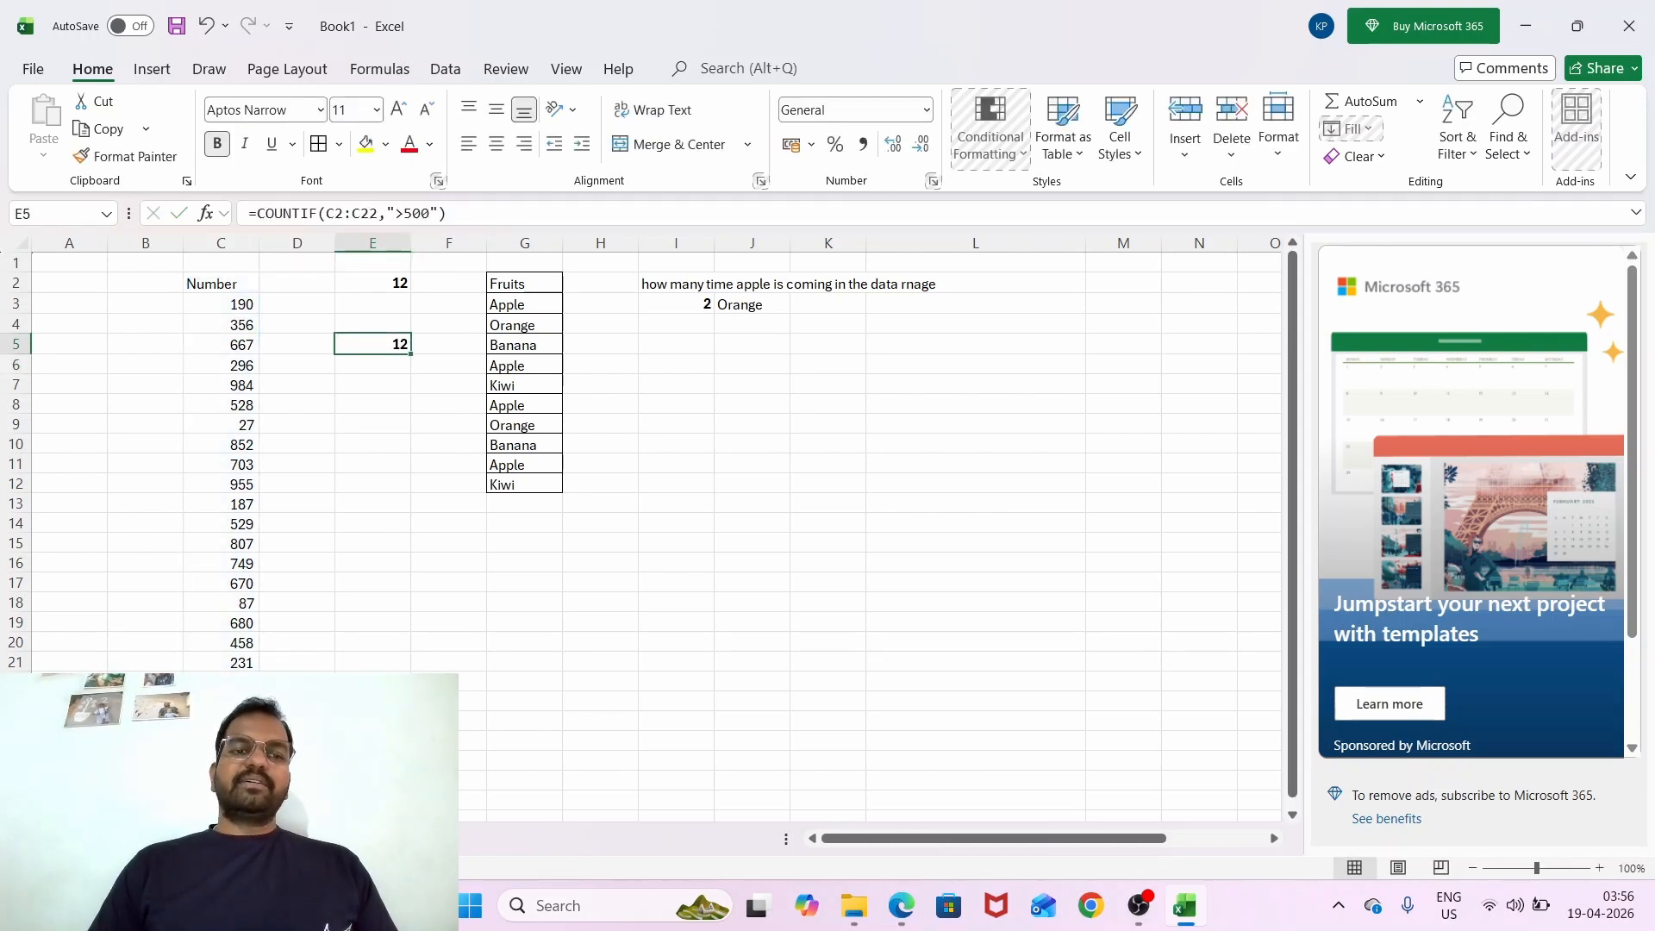
Replace the range in E5's COUNTIF formula with the whole column C:C, keeping the ">500" criterion.
{"action": "left_click", "coordinate": [379, 213]}
{"action": "key", "text": "BackSpace"}
{"action": "key", "text": "BackSpace"}
{"action": "key", "text": "BackSpace"}
{"action": "key", "text": "BackSpace"}
{"action": "key", "text": "BackSpace"}
{"action": "key", "text": "BackSpace"}
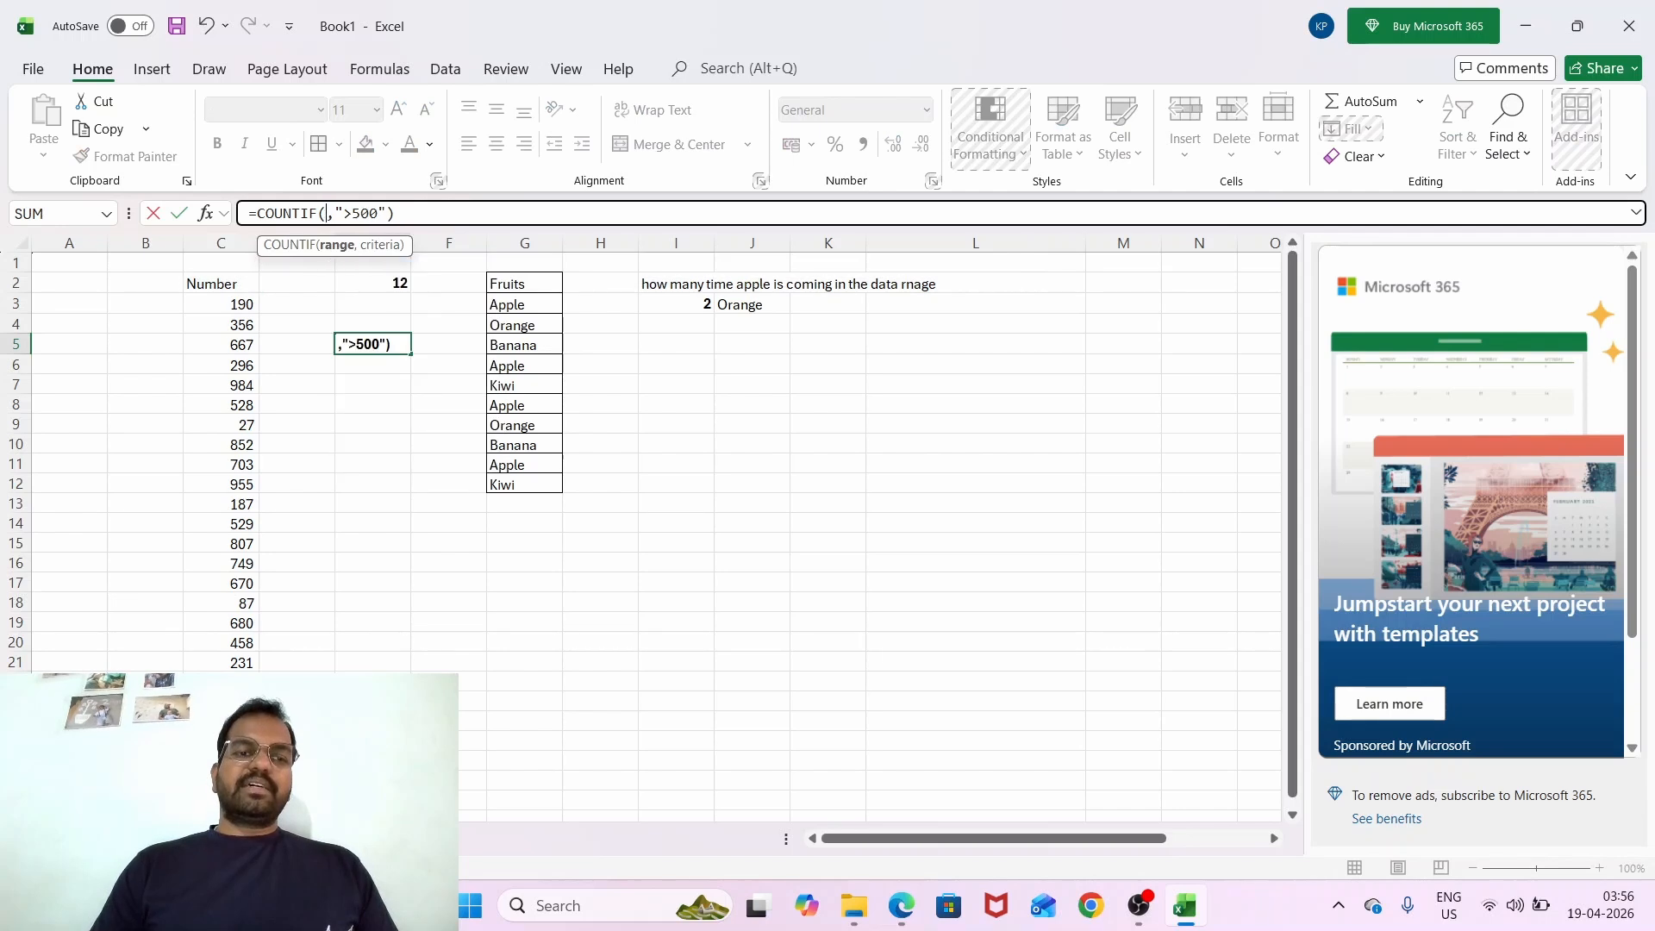
{"action": "left_click", "coordinate": [220, 242]}
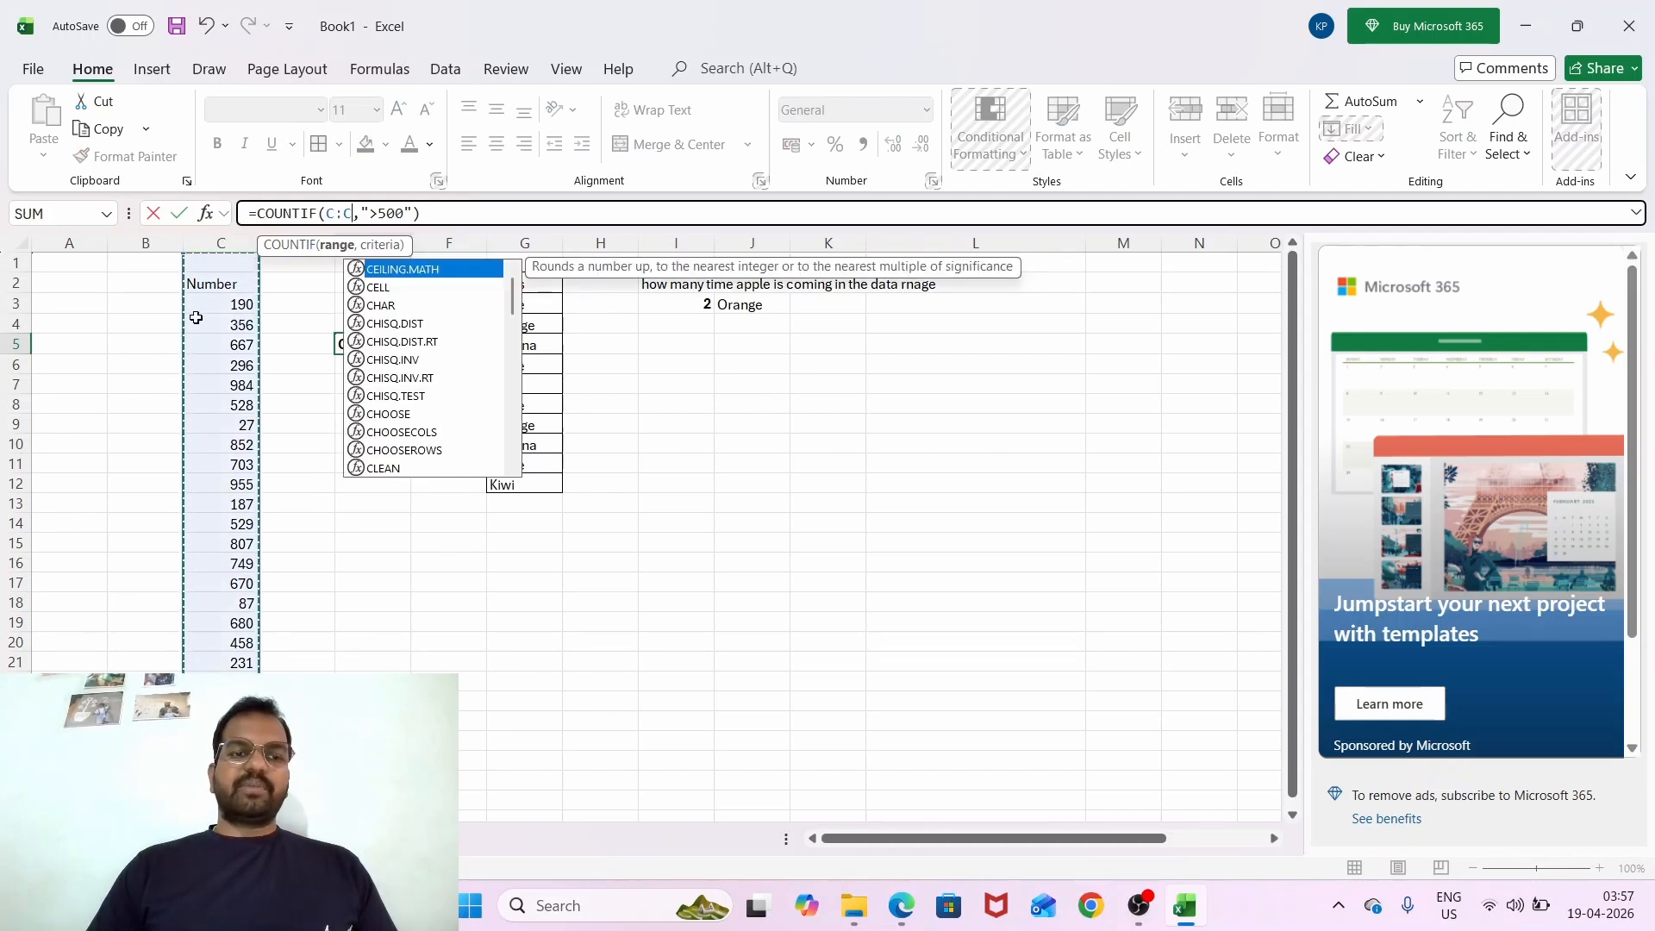
{"action": "key", "text": "Return"}
{"action": "key", "text": "Up"}
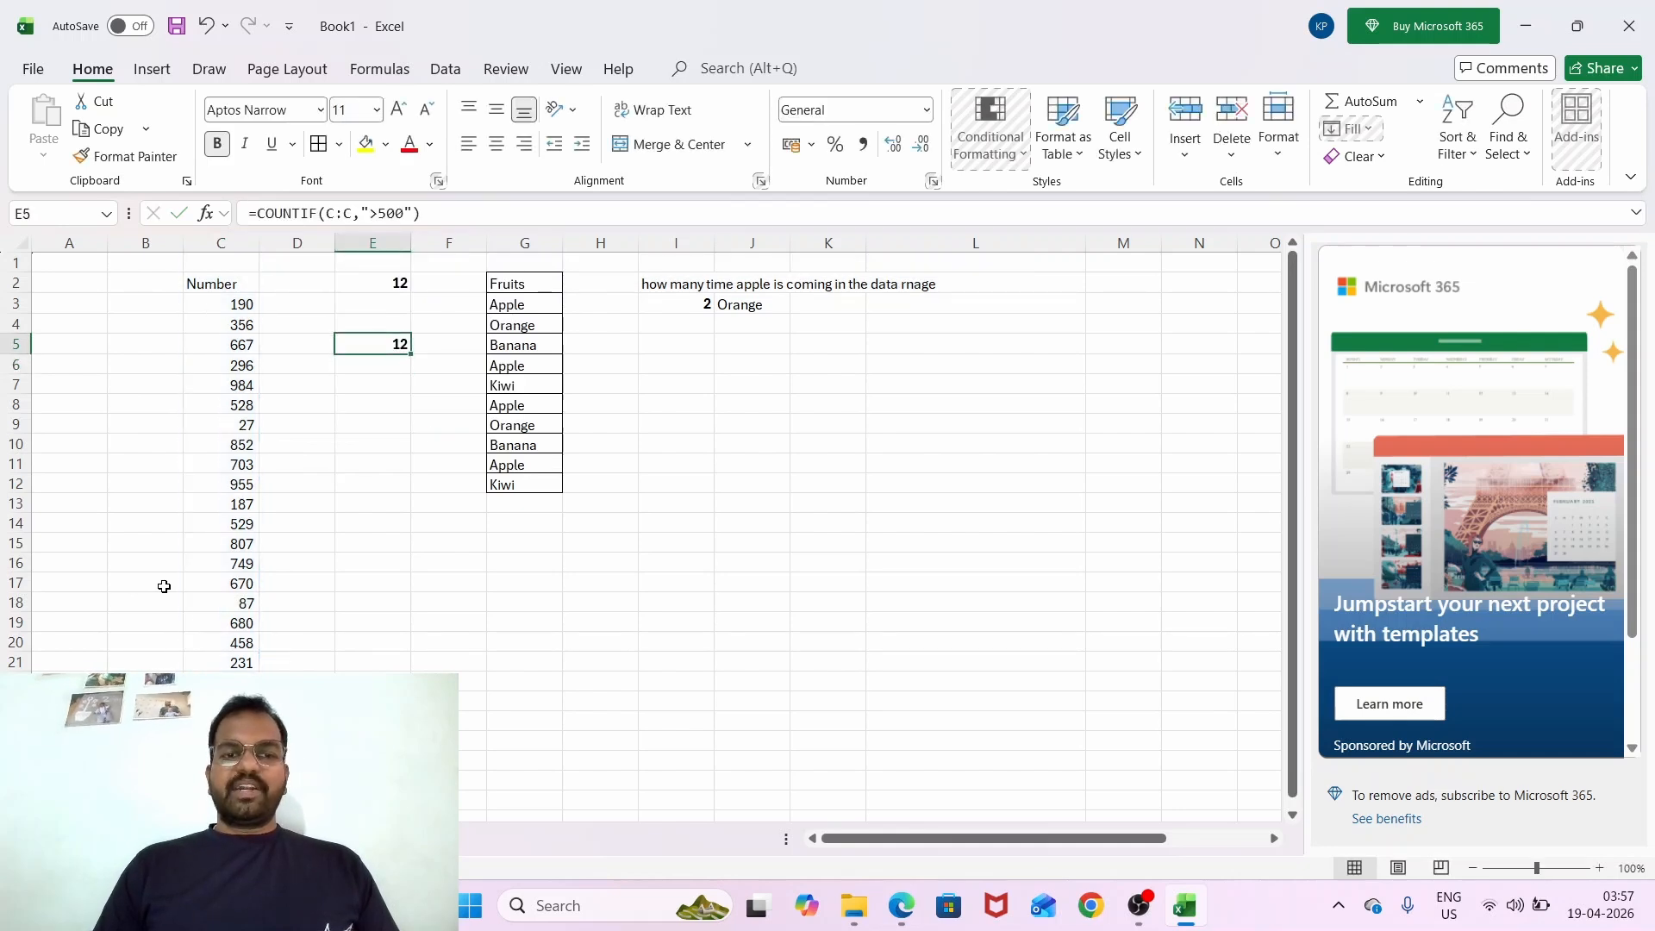
{"action": "key", "text": "alt+Tab"}
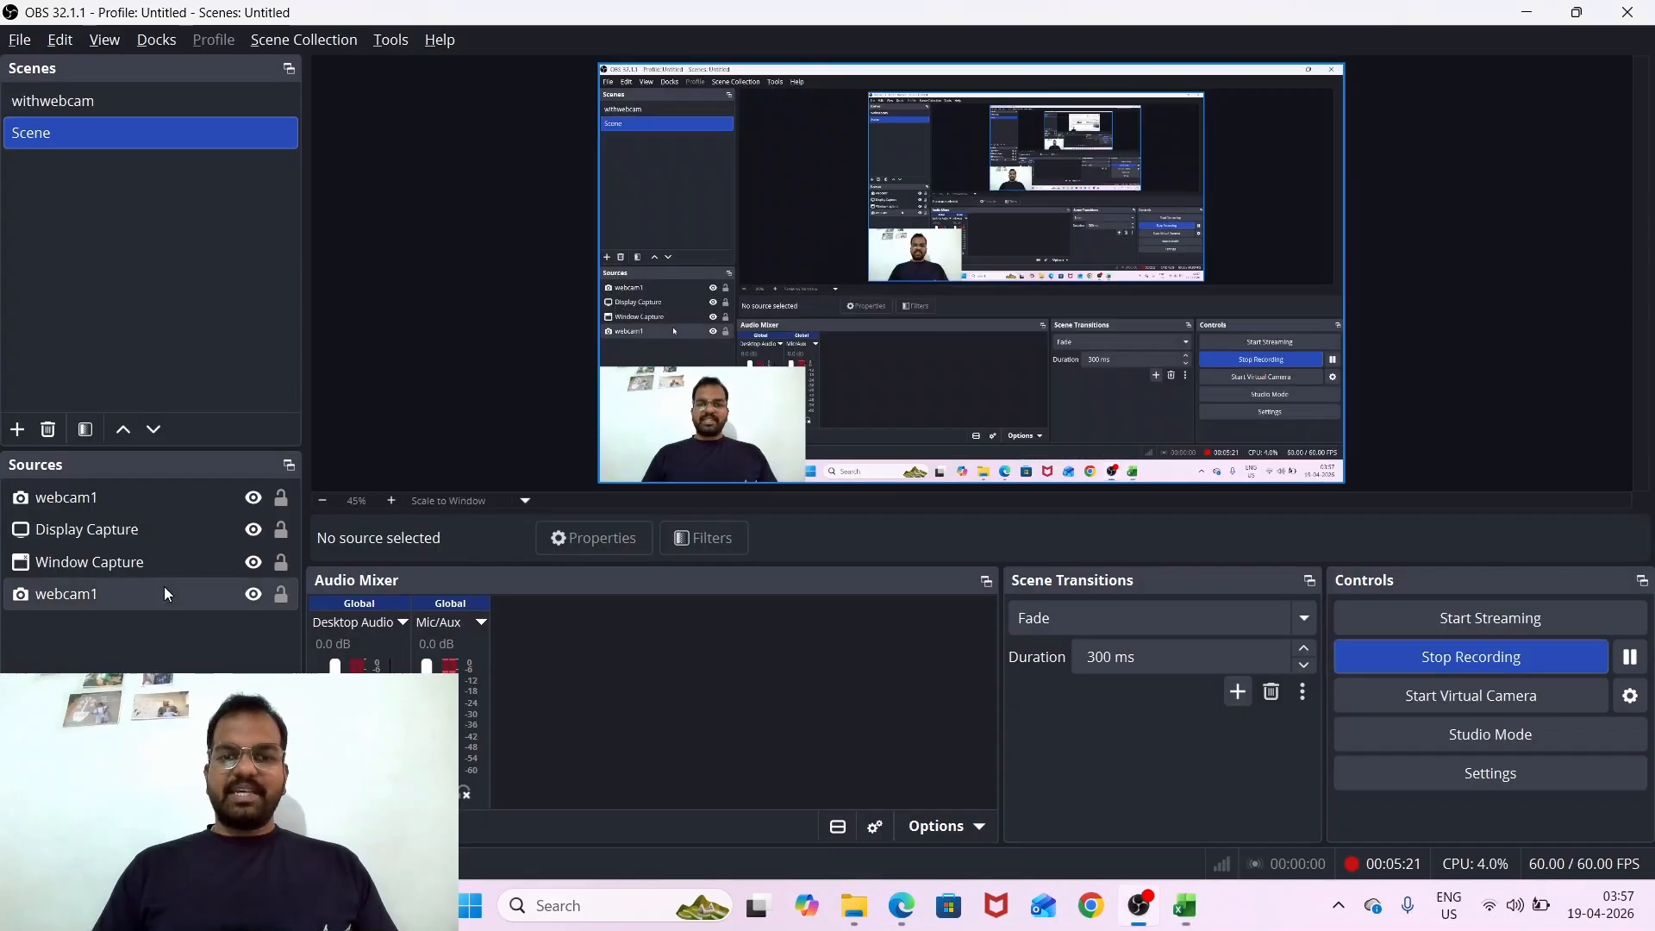